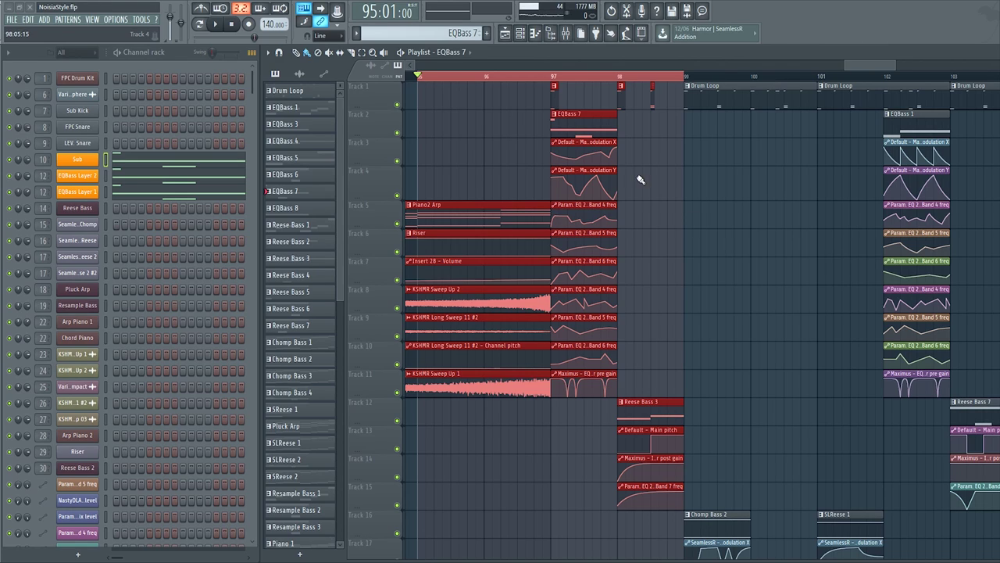
Play the selected build-up section of the playlist from bar 95 into the EQBass 7 drop, and stop playback.
{"action": "scroll", "coordinate": [664, 167], "scroll_direction": "up", "scroll_amount": 4}
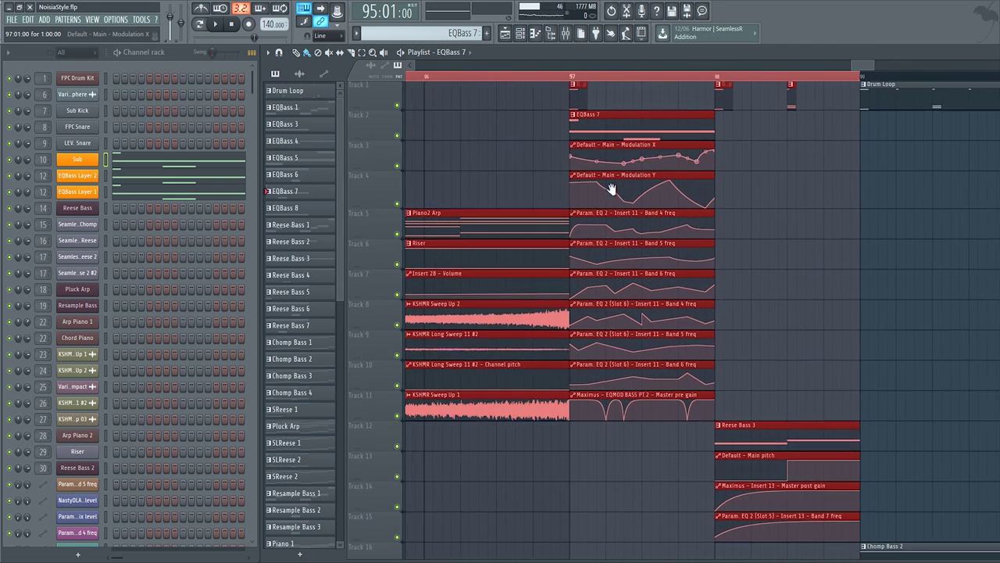
{"action": "left_click_drag", "start_coordinate": [611, 189], "coordinate": [542, 190]}
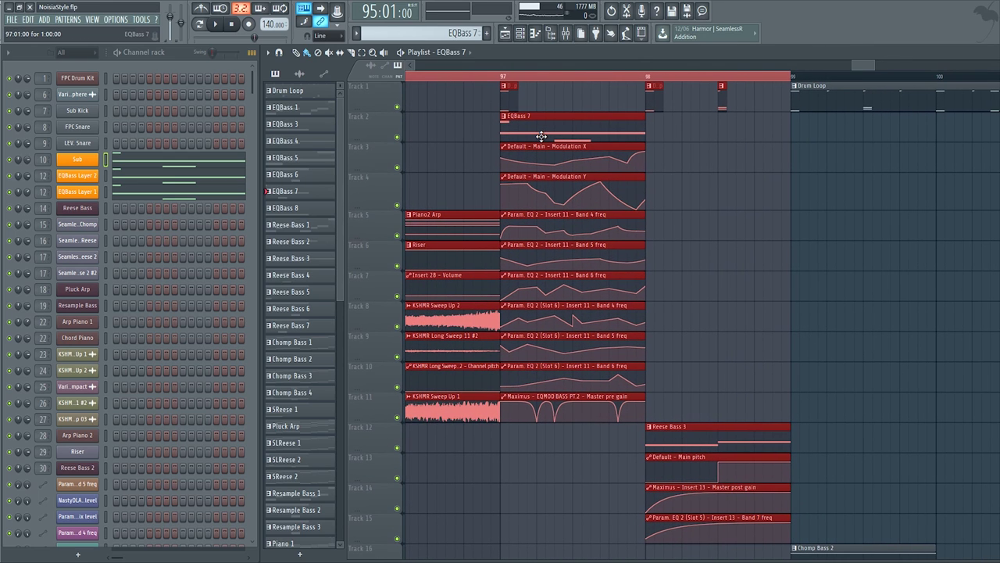
{"action": "scroll", "coordinate": [539, 125], "scroll_direction": "down", "scroll_amount": 5}
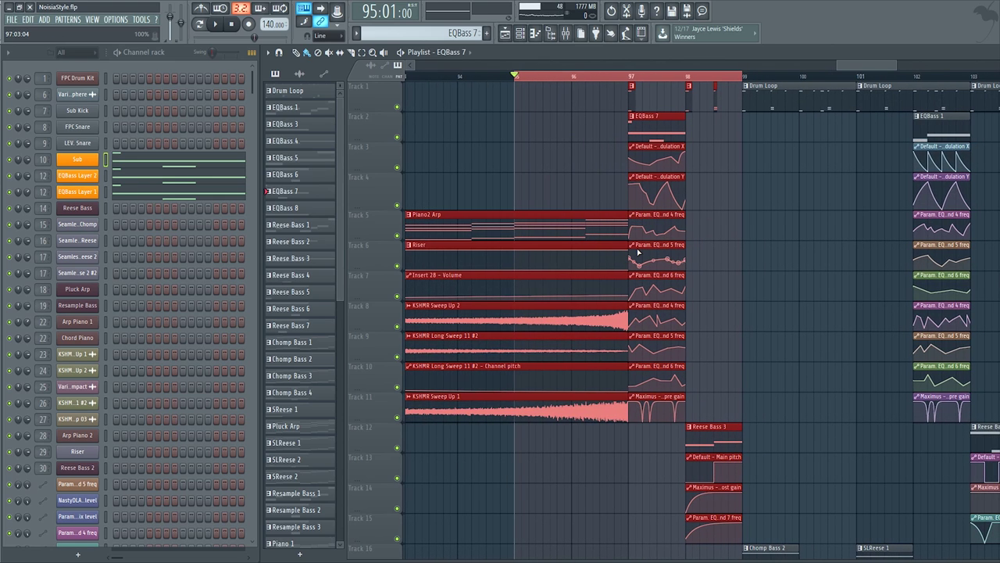
{"action": "key", "text": "space"}
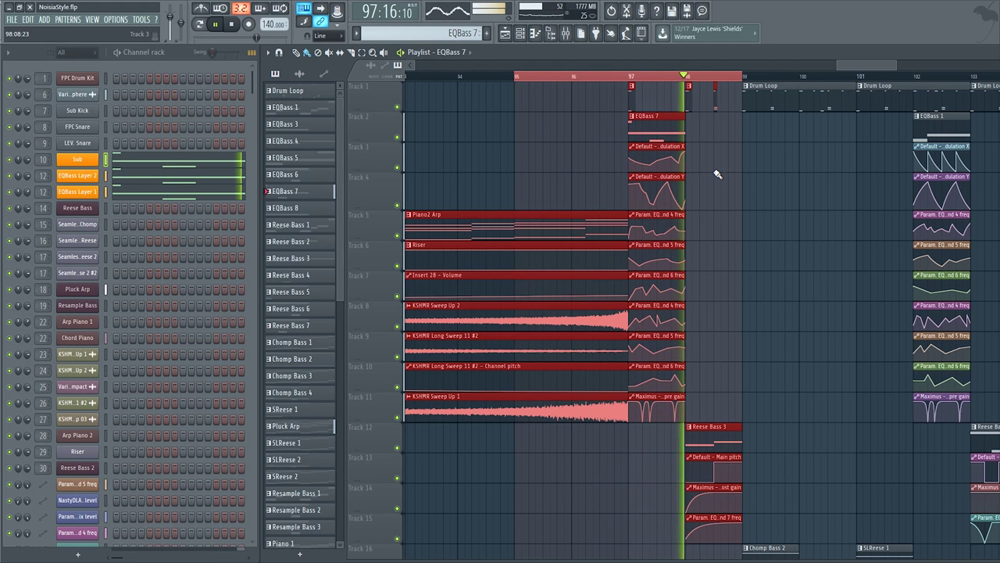
{"action": "key", "text": "space"}
Set the playlist time selection to bar 97 only, covering the EQBass 7 clip and its automation.
{"action": "scroll", "coordinate": [659, 230], "scroll_direction": "up", "scroll_amount": 3, "text": "ctrl"}
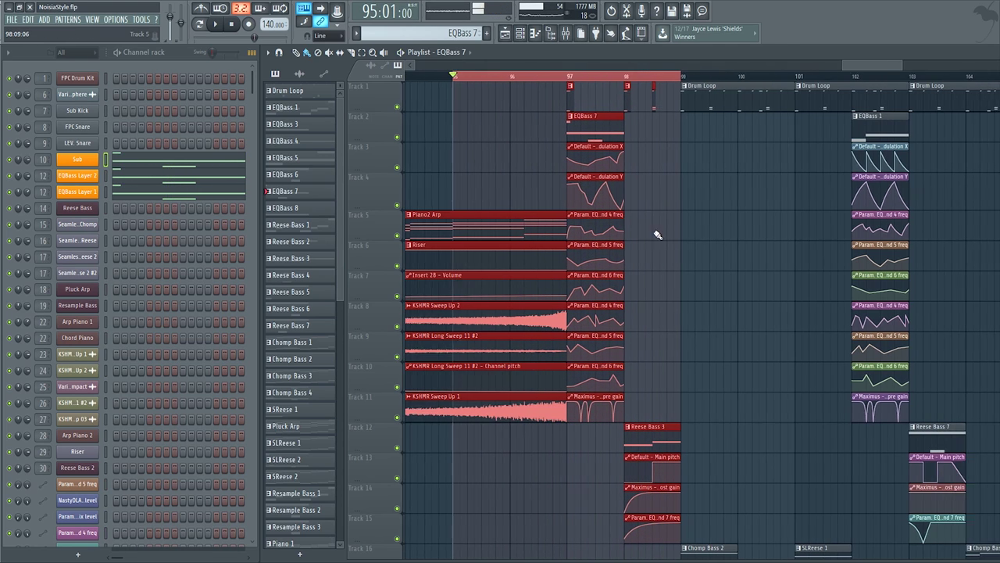
{"action": "scroll", "coordinate": [518, 134], "scroll_direction": "up", "scroll_amount": 2, "text": "alt"}
{"action": "left_click_drag", "start_coordinate": [497, 75], "coordinate": [632, 72]}
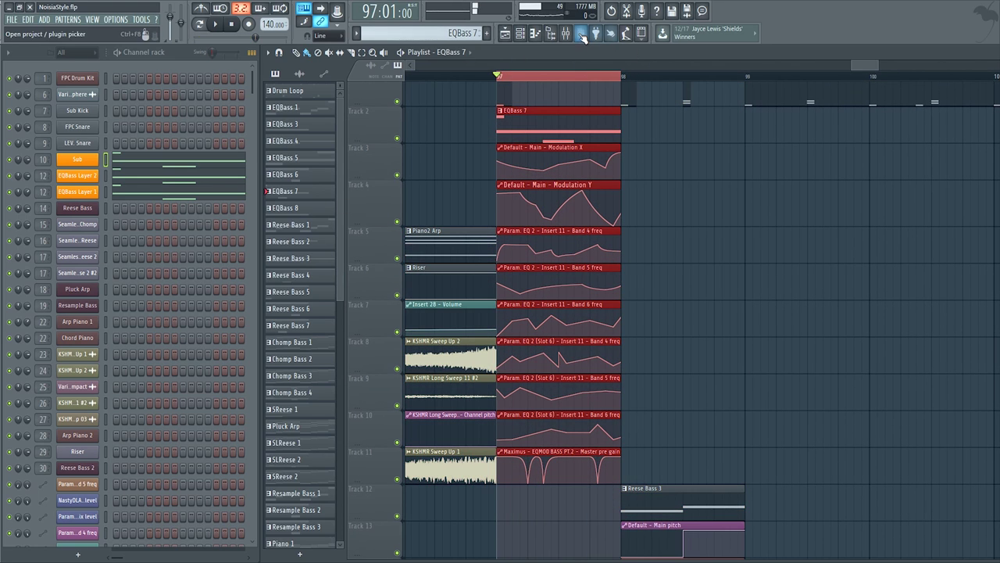
Isolate the EQMOD BASS PT.1 and EQMOD BASS PT.2 tracks in the mixer and start playing the bar 97 loop.
{"action": "left_click", "coordinate": [566, 33]}
{"action": "scroll", "coordinate": [521, 314], "scroll_direction": "right", "scroll_amount": 3}
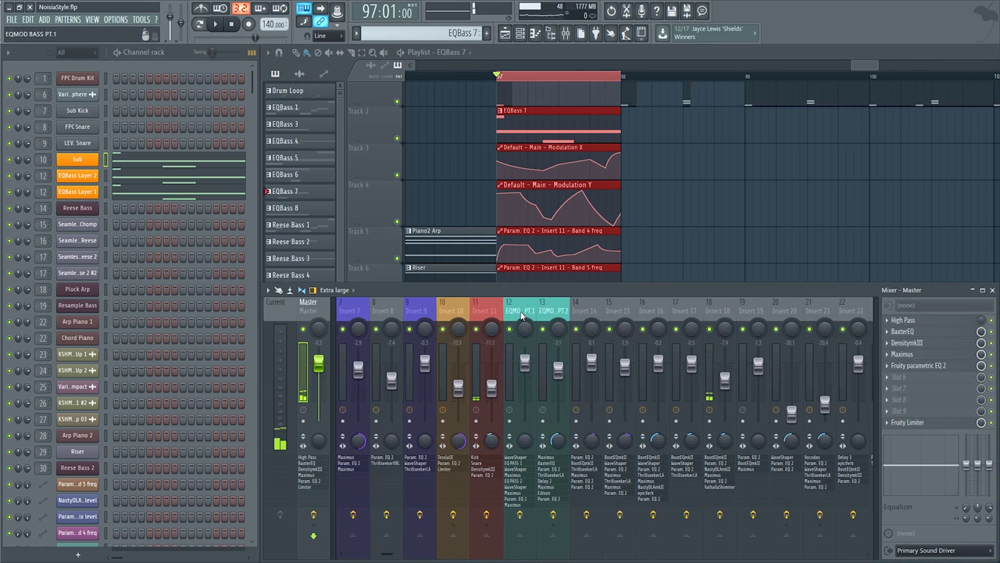
{"action": "right_click", "coordinate": [577, 330]}
{"action": "left_click", "coordinate": [544, 329]}
{"action": "left_click", "coordinate": [510, 330]}
{"action": "key", "text": "space"}
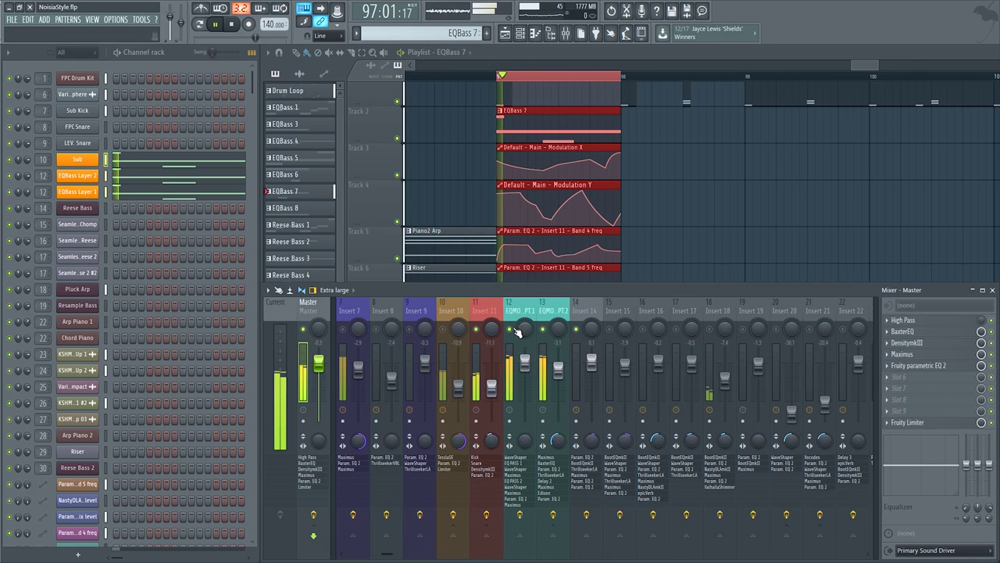
Examine the automation clips stacked under EQBass 7 in the playlist during playback, and stop playback.
{"action": "key", "text": "F9"}
{"action": "left_click_drag", "start_coordinate": [580, 207], "coordinate": [600, 169]}
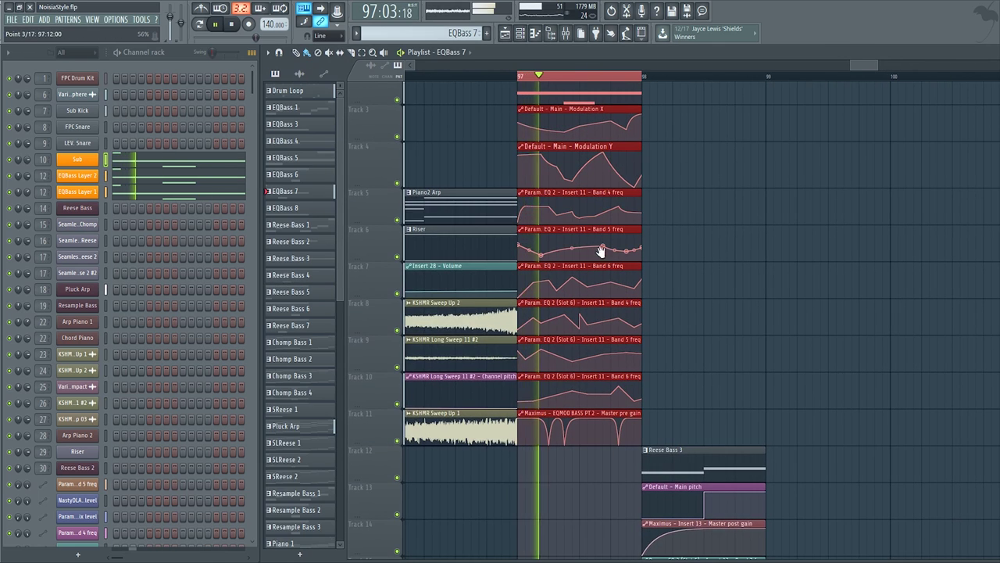
{"action": "scroll", "coordinate": [600, 252], "scroll_direction": "down", "scroll_amount": 3}
{"action": "scroll", "coordinate": [625, 312], "scroll_direction": "down", "scroll_amount": 2, "text": "ctrl"}
{"action": "key", "text": "space"}
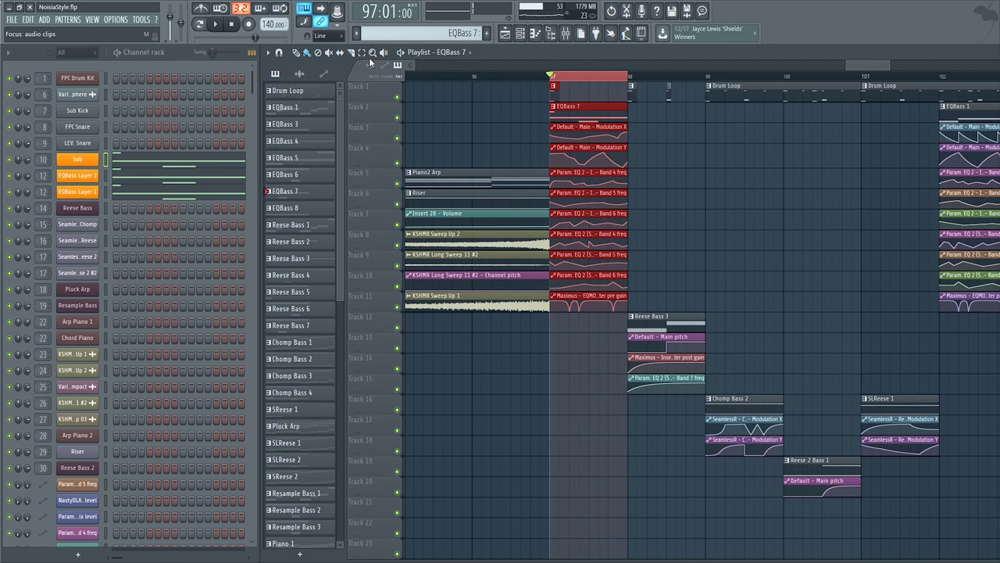
Move the mixer beneath the channel rack and play the bar 97 loop with Insert 10 enabled.
{"action": "key", "text": "F9"}
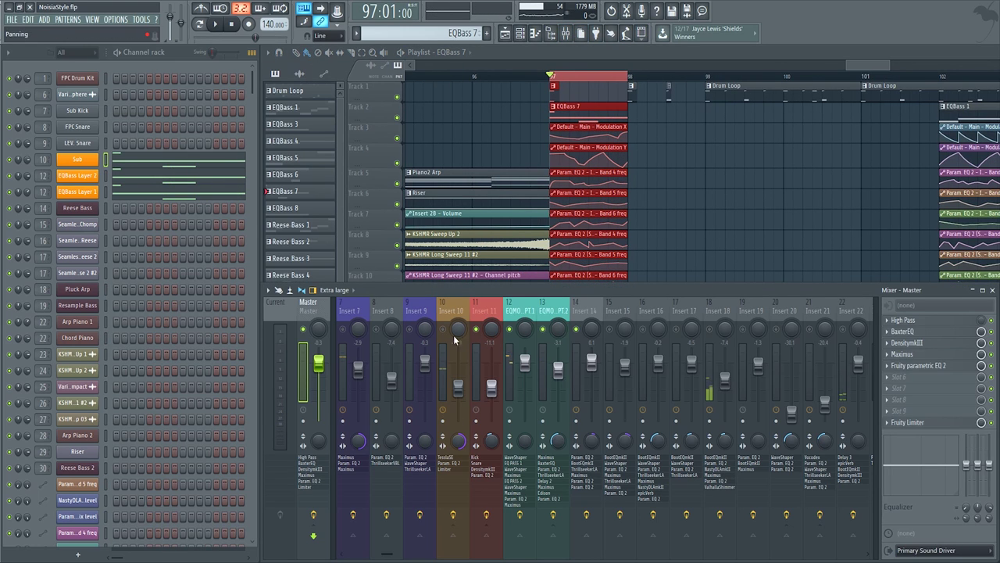
{"action": "left_click_drag", "start_coordinate": [502, 296], "coordinate": [242, 293]}
{"action": "key", "text": "space"}
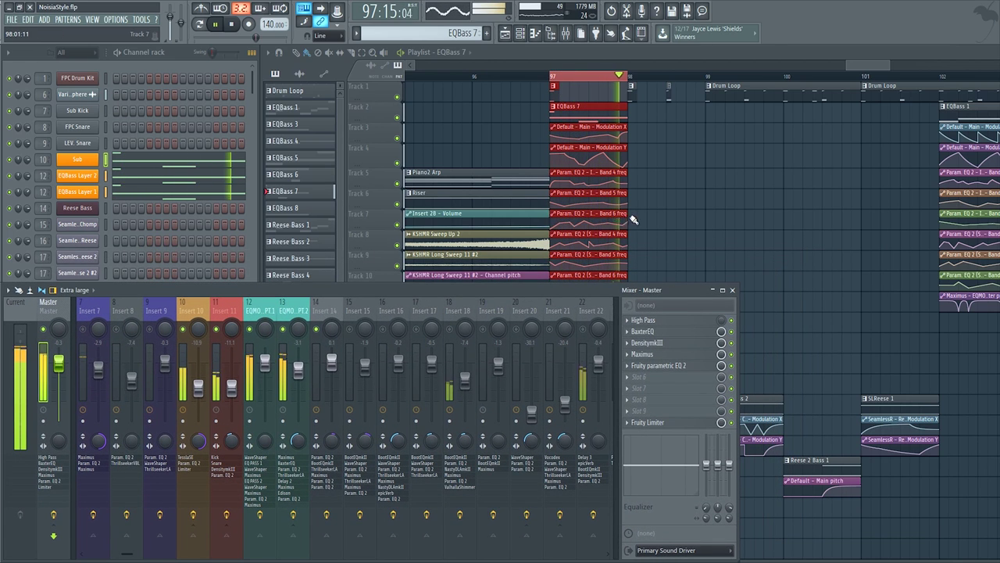
{"action": "left_click", "coordinate": [629, 279]}
{"action": "key", "text": "space"}
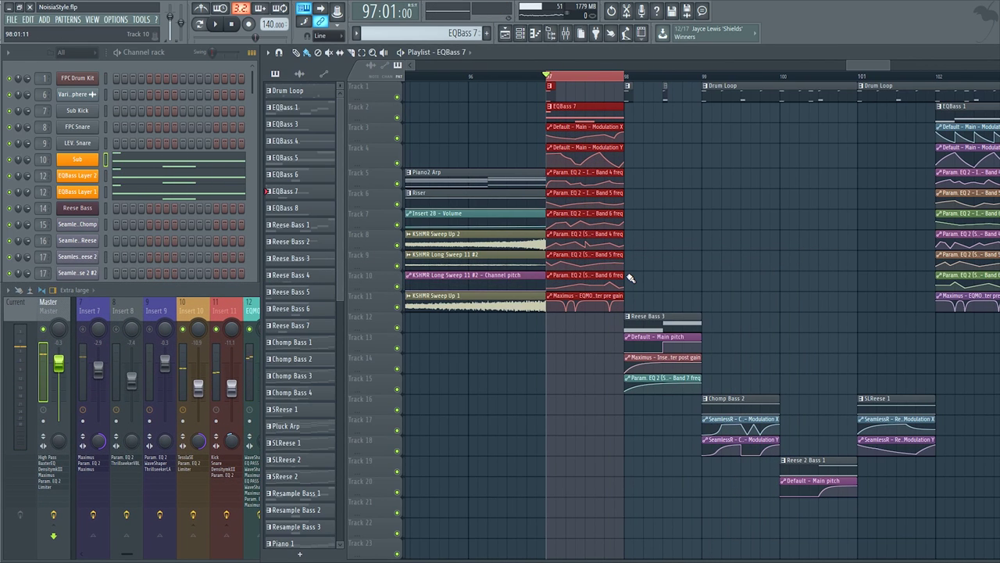
Look over the EQBass 7 automation in the playlist and briefly play it to check the mixer track levels.
{"action": "scroll", "coordinate": [626, 211], "scroll_direction": "up", "scroll_amount": 2, "text": "ctrl"}
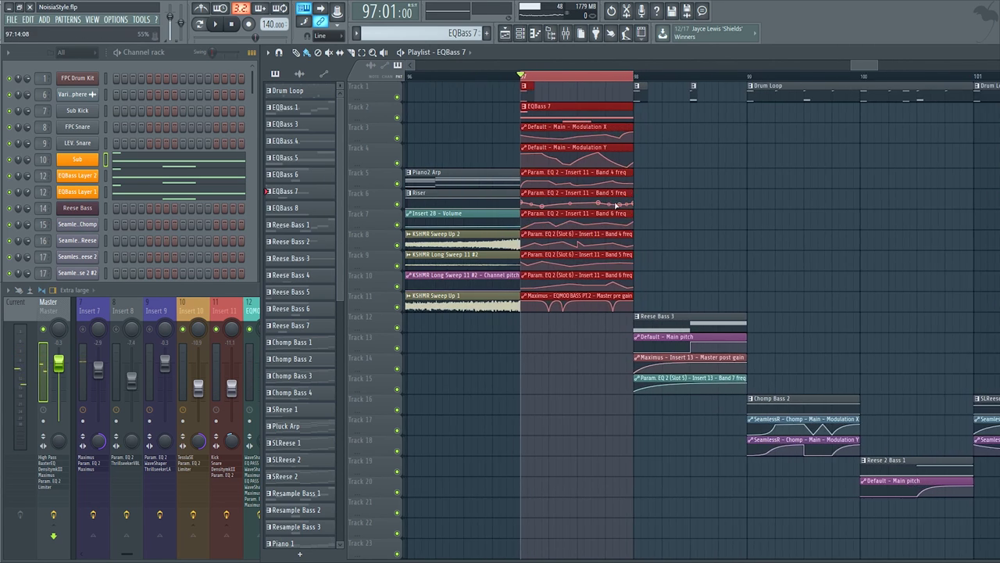
{"action": "scroll", "coordinate": [614, 201], "scroll_direction": "up", "scroll_amount": 3, "text": "alt"}
{"action": "scroll", "coordinate": [614, 201], "scroll_direction": "up", "scroll_amount": 1, "text": "ctrl"}
{"action": "scroll", "coordinate": [579, 203], "scroll_direction": "up", "scroll_amount": 2}
{"action": "scroll", "coordinate": [579, 235], "scroll_direction": "up", "scroll_amount": 2, "text": "ctrl"}
{"action": "scroll", "coordinate": [556, 232], "scroll_direction": "down", "scroll_amount": 1, "text": "alt"}
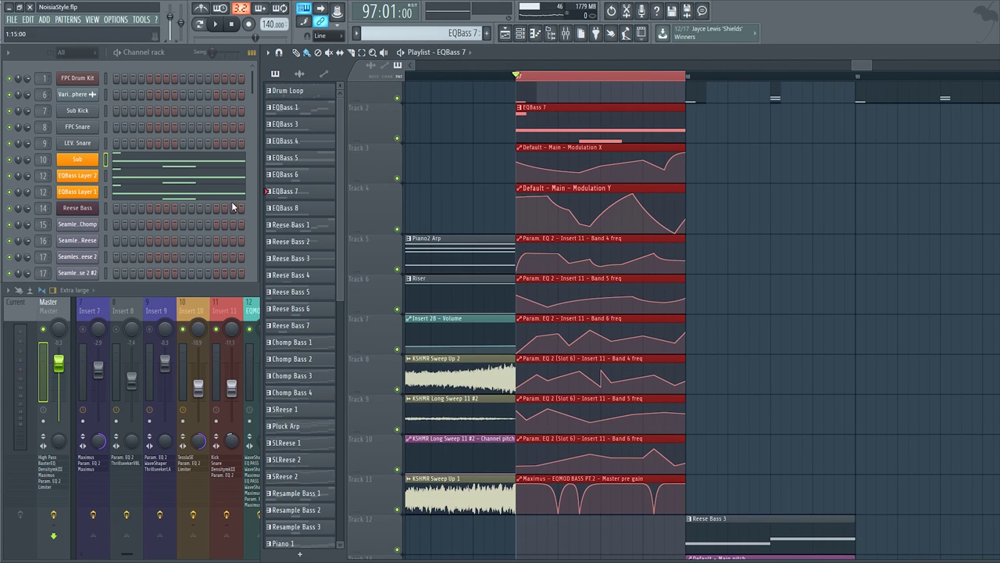
{"action": "left_click", "coordinate": [242, 294]}
{"action": "key", "text": "space"}
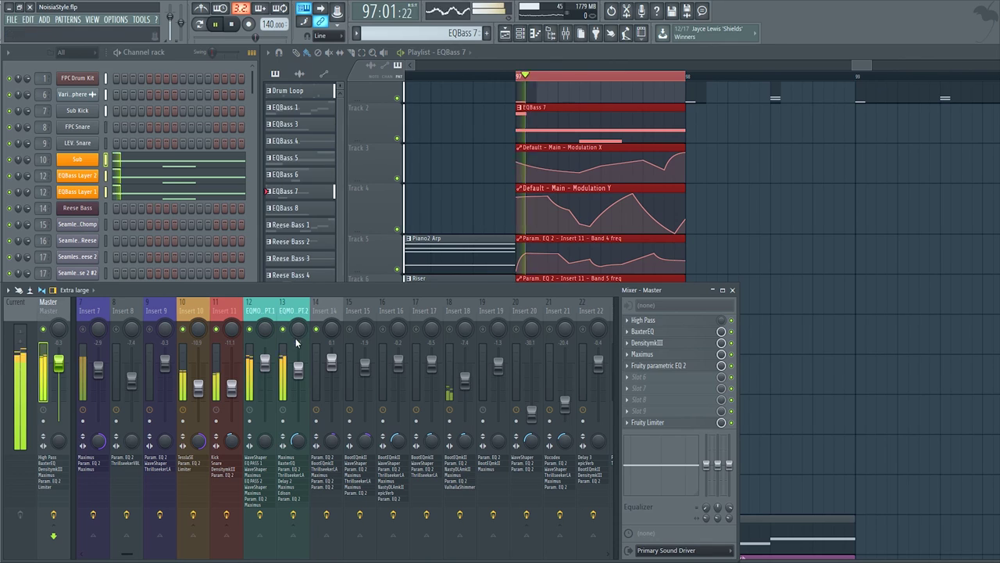
{"action": "key", "text": "space"}
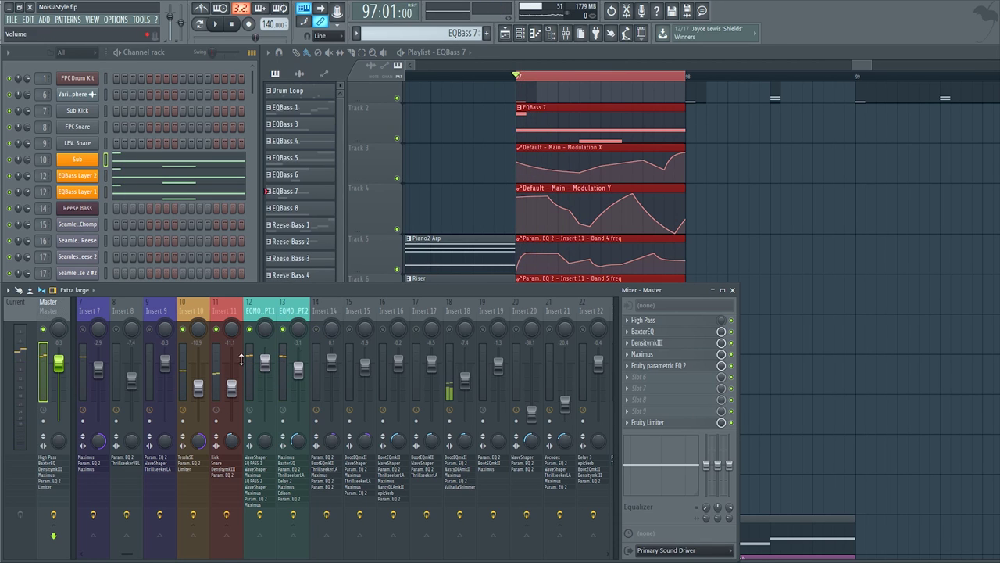
View the Sytrus settings of EQBass Layer 2 and EQBass Layer 1, and close the synth window.
{"action": "left_click", "coordinate": [285, 311]}
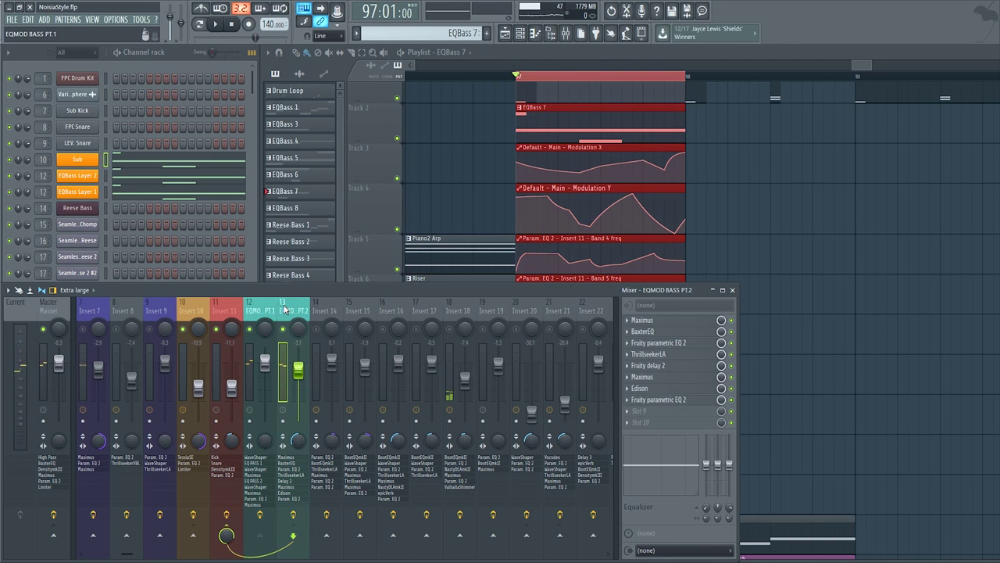
{"action": "left_click", "coordinate": [77, 175]}
{"action": "left_click_drag", "start_coordinate": [212, 89], "coordinate": [281, 94]}
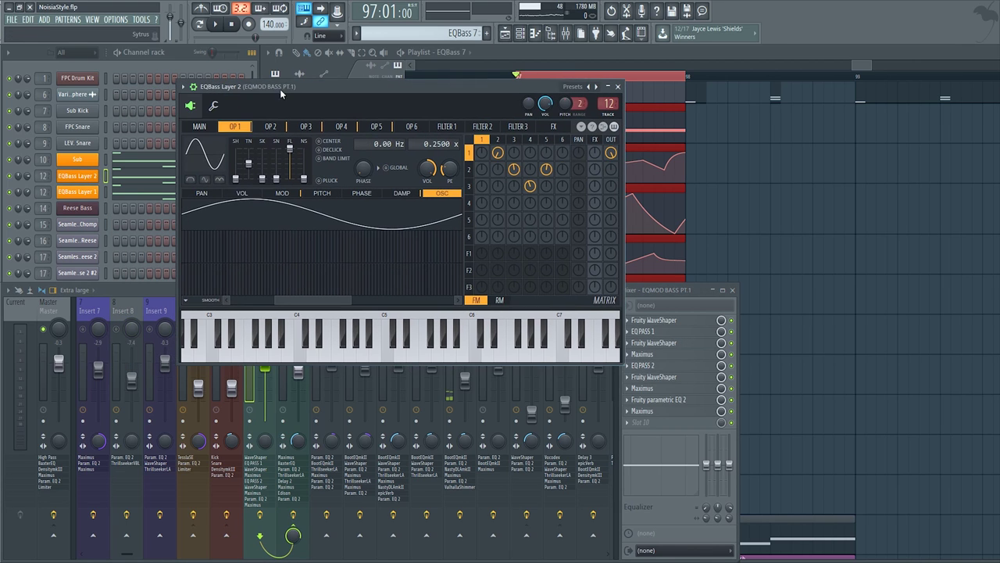
{"action": "left_click", "coordinate": [77, 191]}
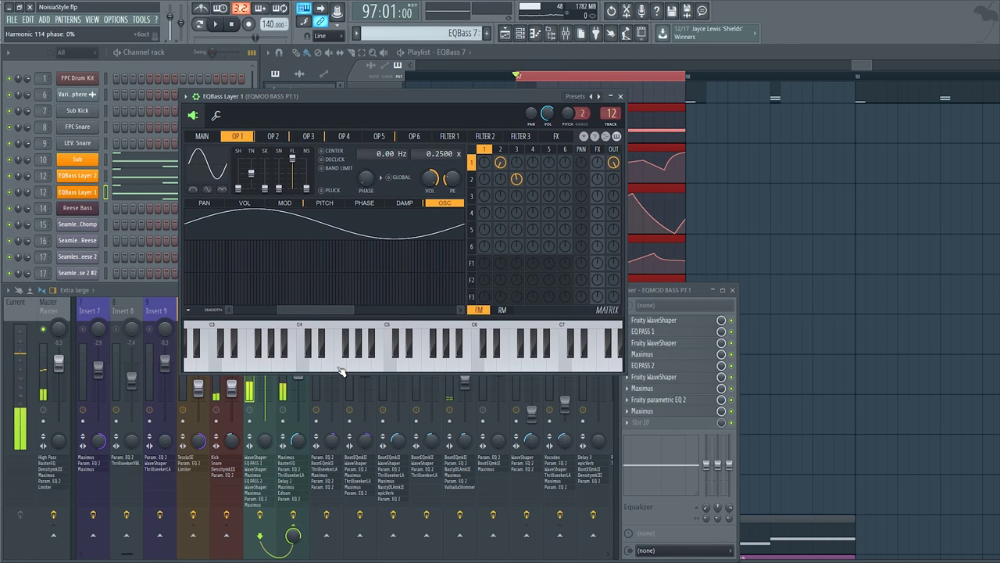
{"action": "left_click", "coordinate": [621, 96]}
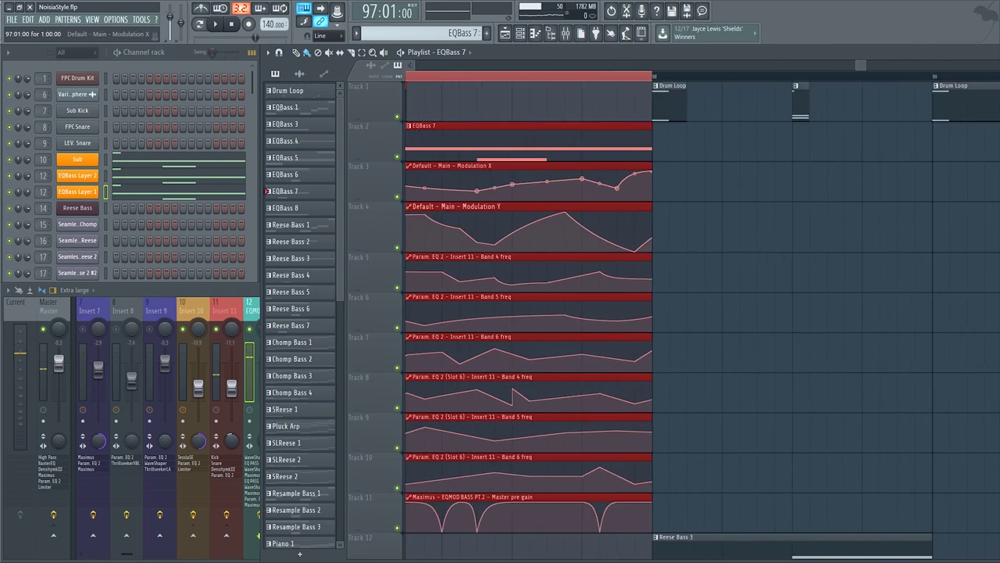
Examine the effect chains on the EQMOD BASS PT.2 and EQMOD BASS PT.1 mixer tracks.
{"action": "scroll", "coordinate": [545, 161], "scroll_direction": "up", "scroll_amount": 1}
{"action": "scroll", "coordinate": [519, 139], "scroll_direction": "down", "scroll_amount": 1}
{"action": "left_click", "coordinate": [175, 293]}
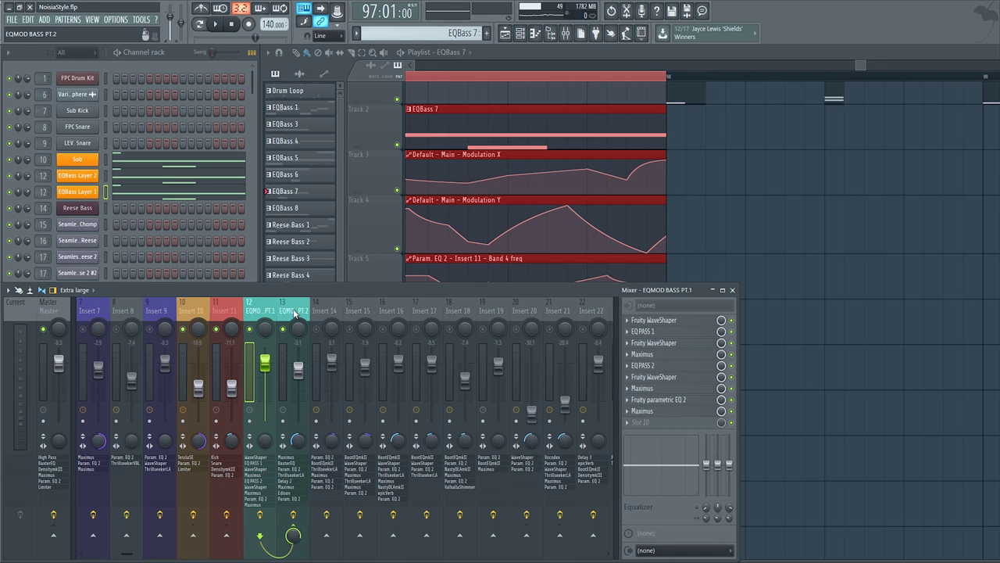
{"action": "left_click", "coordinate": [293, 314]}
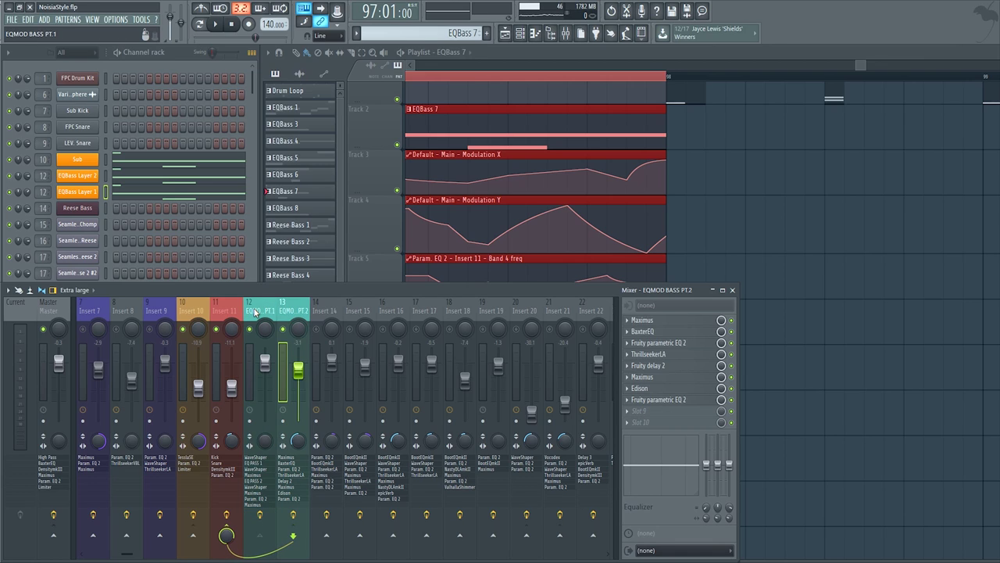
{"action": "left_click", "coordinate": [275, 309]}
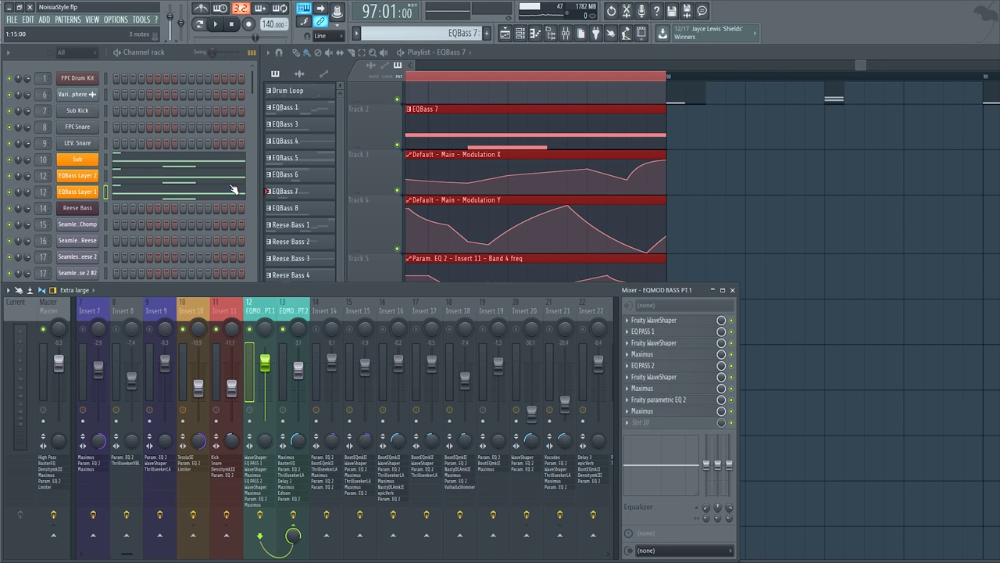
Mute the playlist tracks holding the Drum Loop, Pluck Arp and Varien Atmosphere clips.
{"action": "left_click_drag", "start_coordinate": [479, 242], "coordinate": [567, 263]}
{"action": "scroll", "coordinate": [561, 262], "scroll_direction": "down", "scroll_amount": 3}
{"action": "scroll", "coordinate": [561, 261], "scroll_direction": "down", "scroll_amount": 1}
{"action": "scroll", "coordinate": [562, 253], "scroll_direction": "up", "scroll_amount": 3}
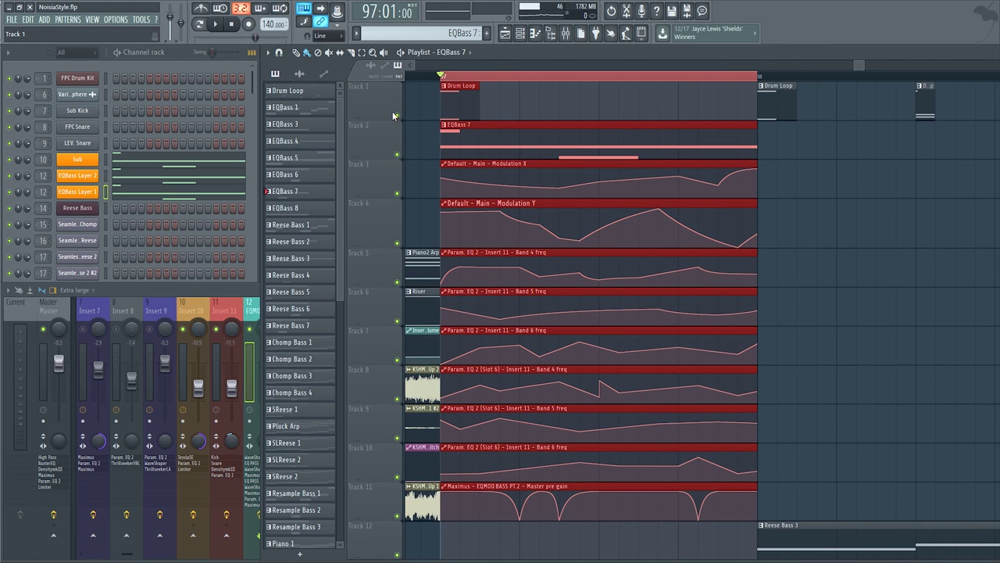
{"action": "left_click_drag", "start_coordinate": [515, 433], "coordinate": [538, 247]}
{"action": "scroll", "coordinate": [521, 306], "scroll_direction": "down", "scroll_amount": 3}
{"action": "left_click_drag", "start_coordinate": [521, 306], "coordinate": [514, 358]}
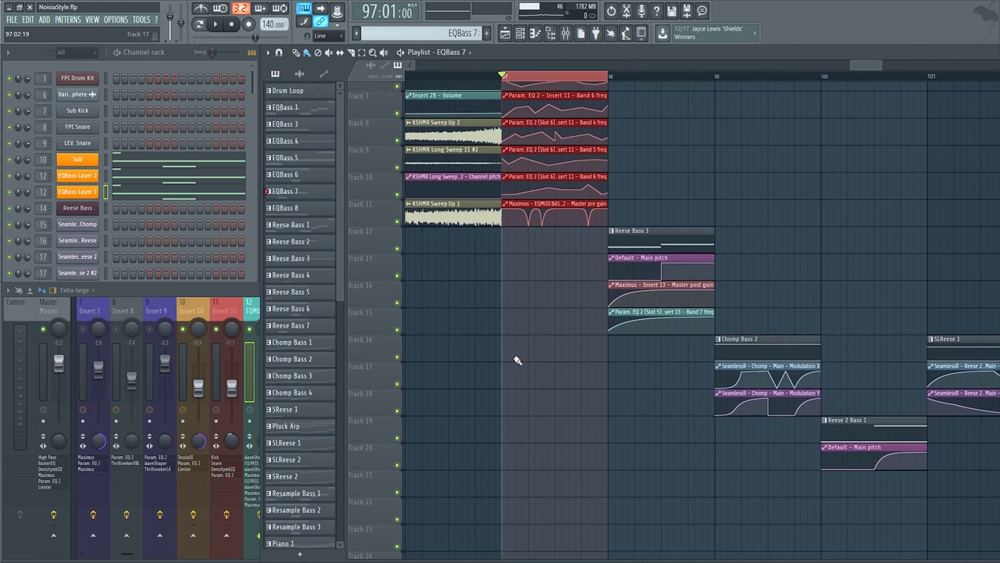
{"action": "scroll", "coordinate": [517, 360], "scroll_direction": "down", "scroll_amount": 4}
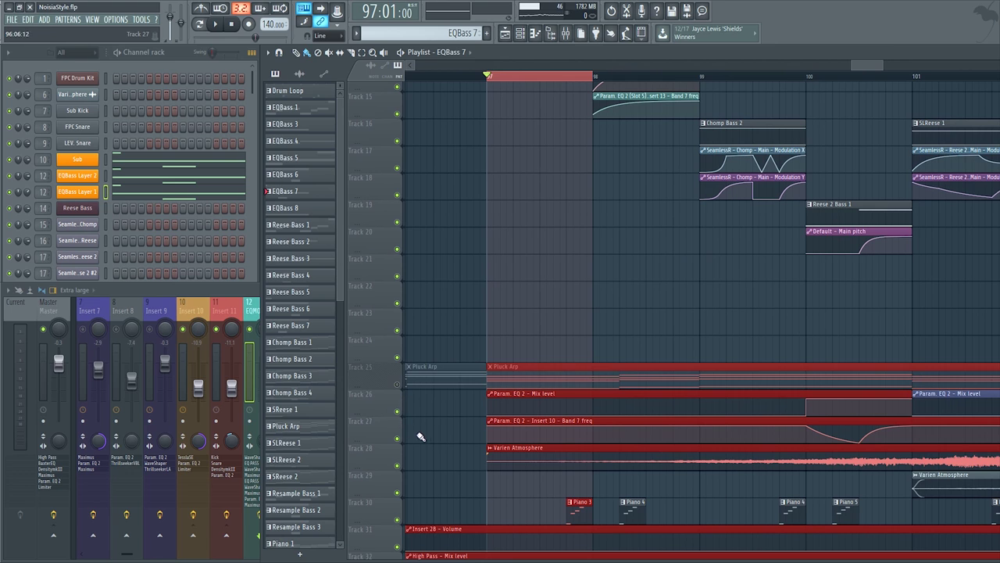
{"action": "scroll", "coordinate": [426, 414], "scroll_direction": "down", "scroll_amount": 2}
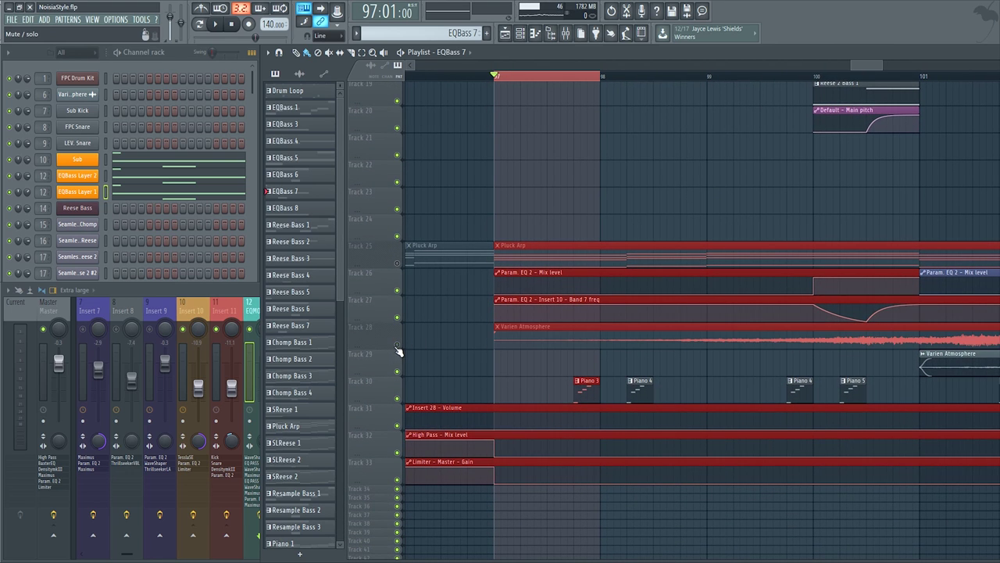
Play the EQBass 7 bar without the drums and background tracks, bring the mixer forward, and stop playback.
{"action": "scroll", "coordinate": [469, 375], "scroll_direction": "up", "scroll_amount": 7}
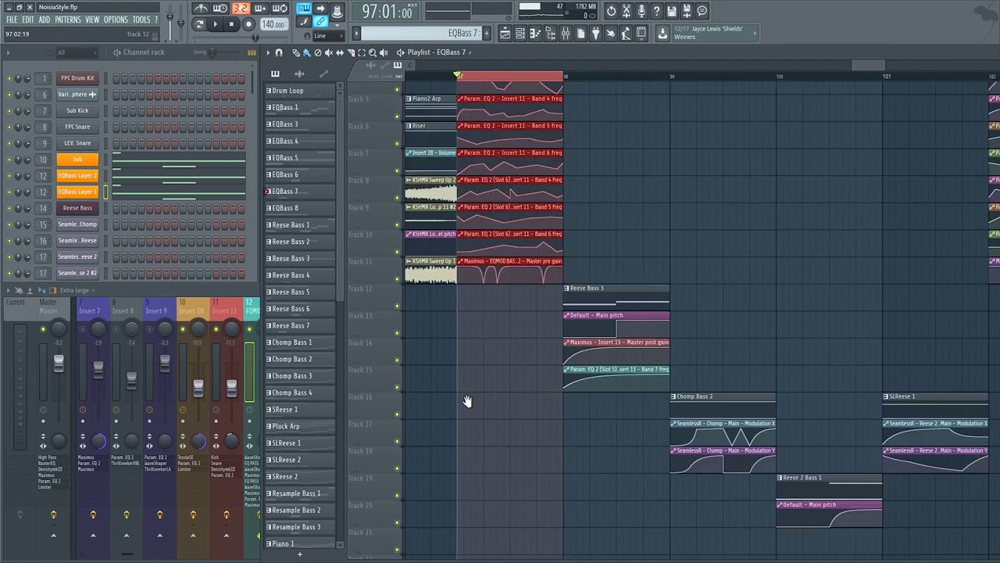
{"action": "scroll", "coordinate": [467, 401], "scroll_direction": "up", "scroll_amount": 3}
{"action": "scroll", "coordinate": [467, 201], "scroll_direction": "up", "scroll_amount": 2}
{"action": "key", "text": "space"}
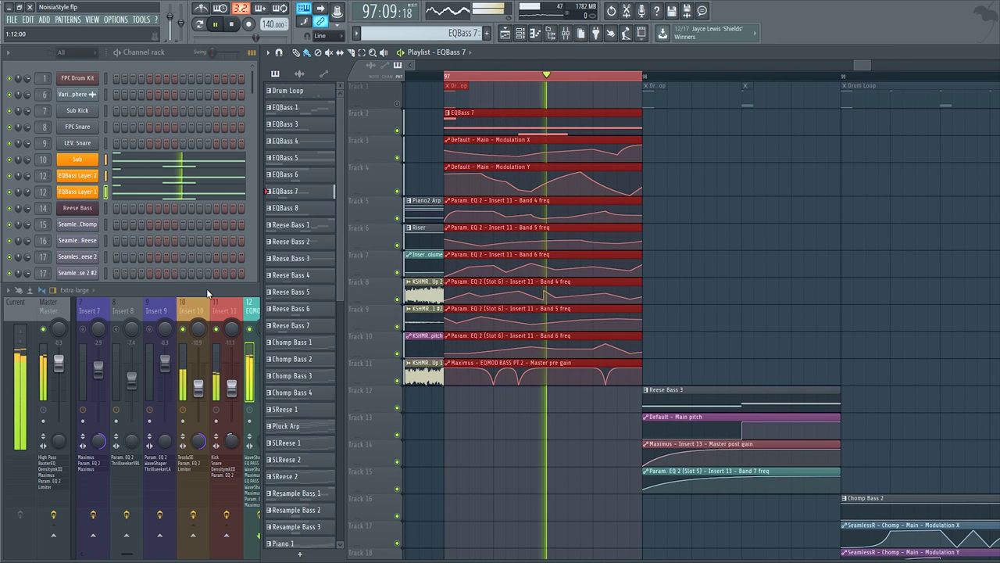
{"action": "left_click", "coordinate": [207, 290]}
{"action": "key", "text": "space"}
Mute Insert 10 in the mixer, open the EQBass Layer 2 synth and play test notes on it.
{"action": "left_click_drag", "start_coordinate": [642, 173], "coordinate": [656, 172]}
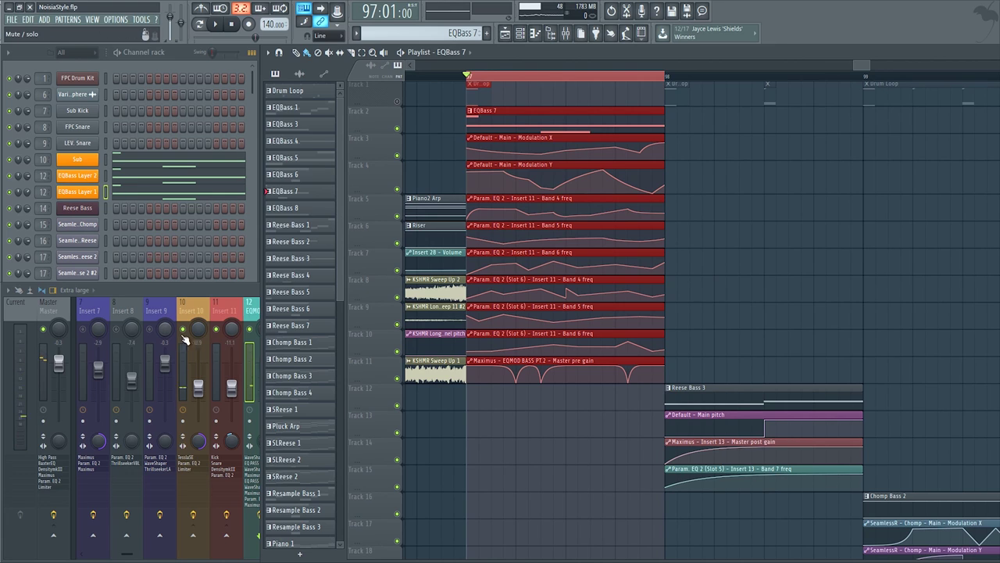
{"action": "left_click", "coordinate": [183, 332]}
{"action": "left_click", "coordinate": [92, 190]}
{"action": "left_click", "coordinate": [92, 177]}
{"action": "left_click_drag", "start_coordinate": [335, 85], "coordinate": [401, 128]}
{"action": "key", "text": "x"}
{"action": "key", "text": "z"}
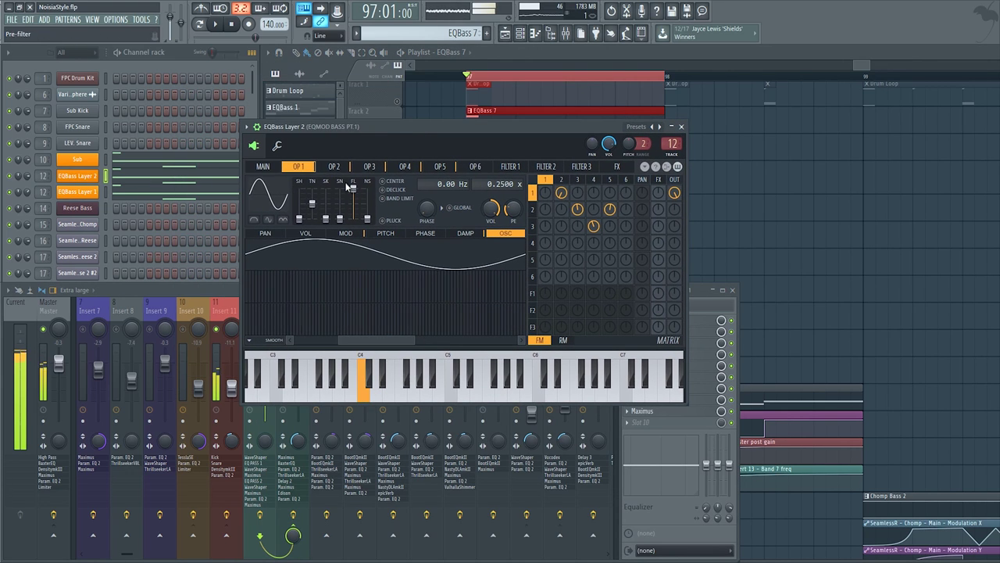
Examine the oscillator settings of operators 2, 3, 4 and 5 in EQBass Layer 2.
{"action": "left_click", "coordinate": [334, 166]}
{"action": "left_click", "coordinate": [369, 166]}
{"action": "left_click", "coordinate": [334, 167]}
{"action": "left_click", "coordinate": [374, 167]}
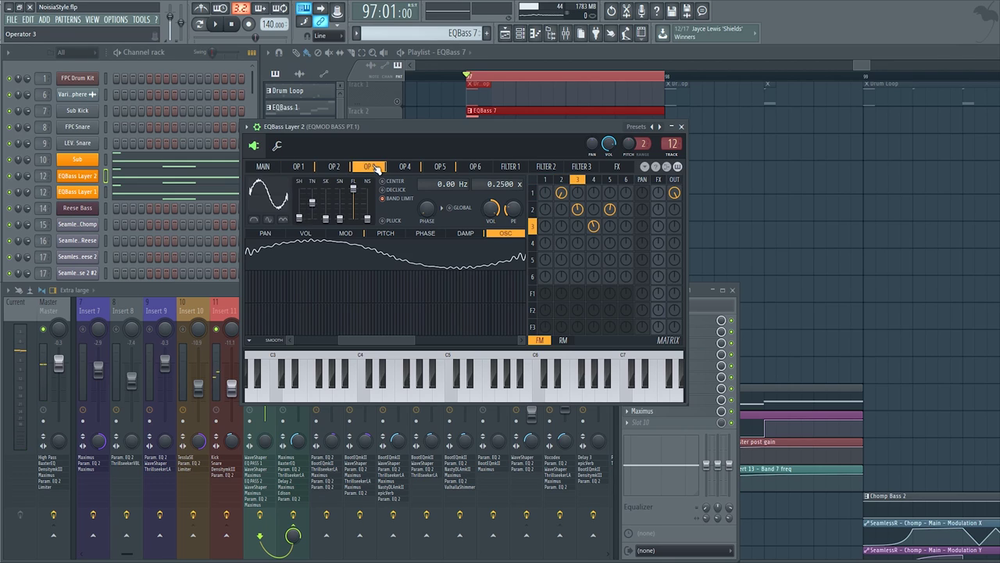
{"action": "left_click_drag", "start_coordinate": [375, 167], "coordinate": [435, 166]}
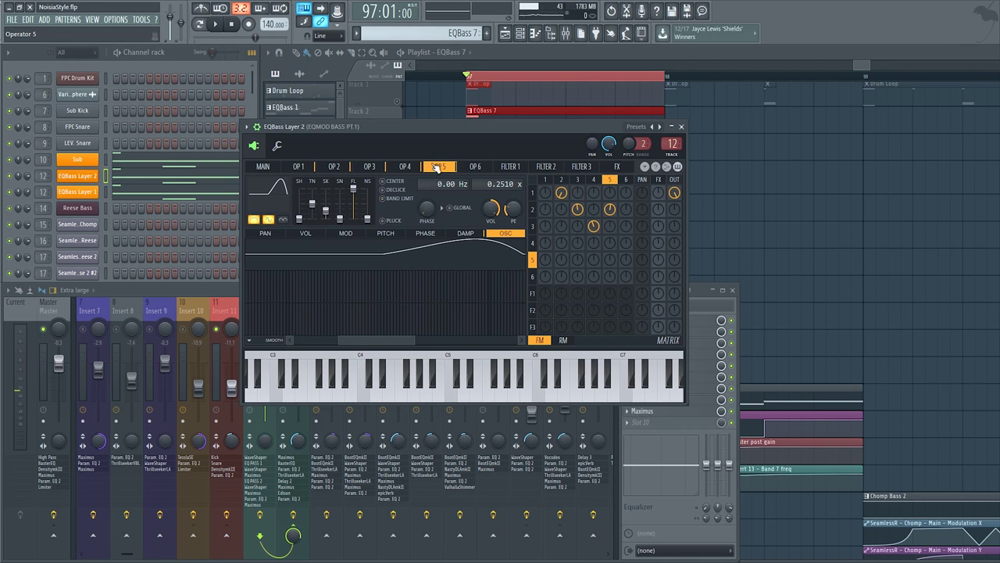
{"action": "left_click", "coordinate": [405, 165]}
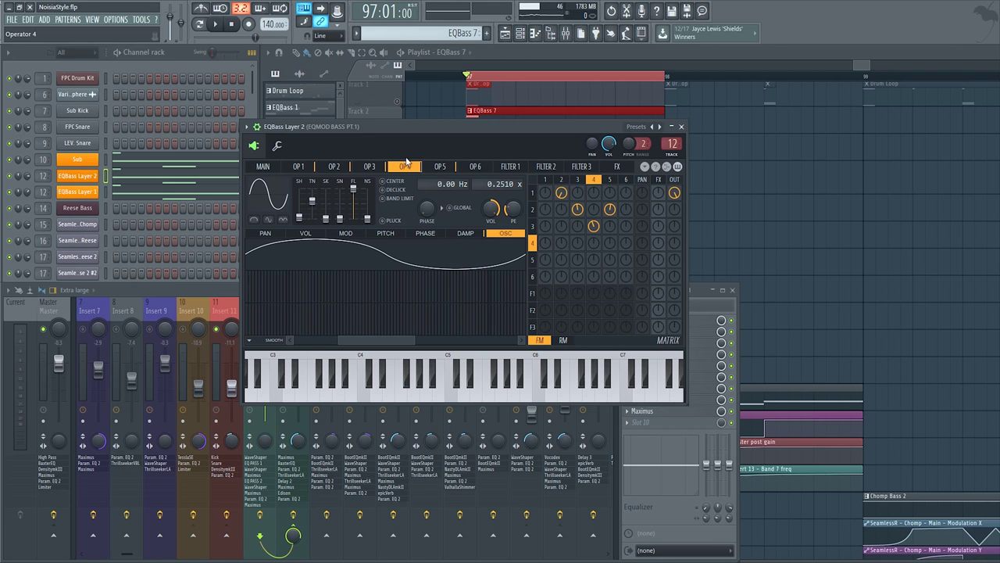
Examine the oscillators of operators 1 and 2 in EQBass Layer 2, including operator 2's lowest harmonics.
{"action": "left_click", "coordinate": [302, 167]}
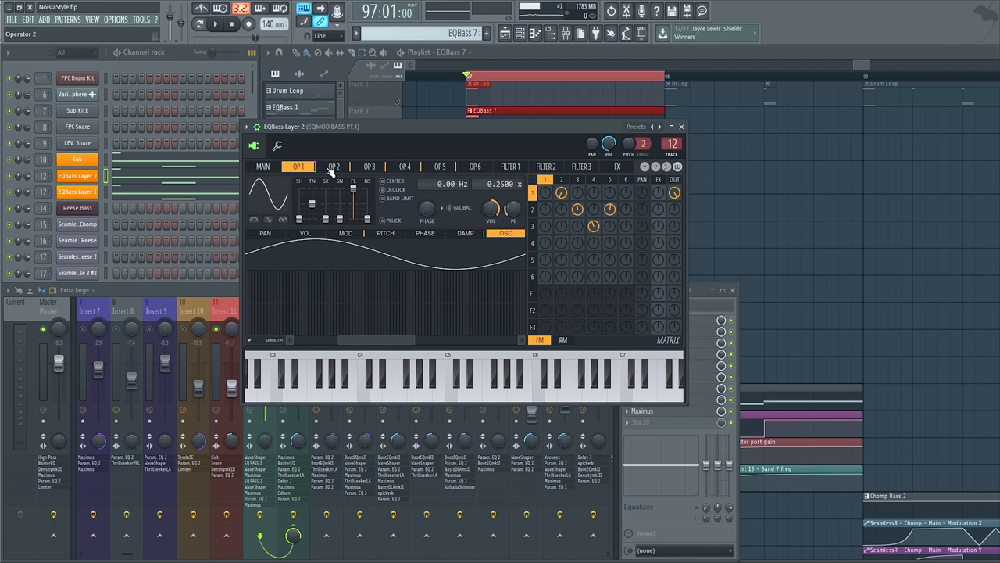
{"action": "left_click", "coordinate": [337, 168]}
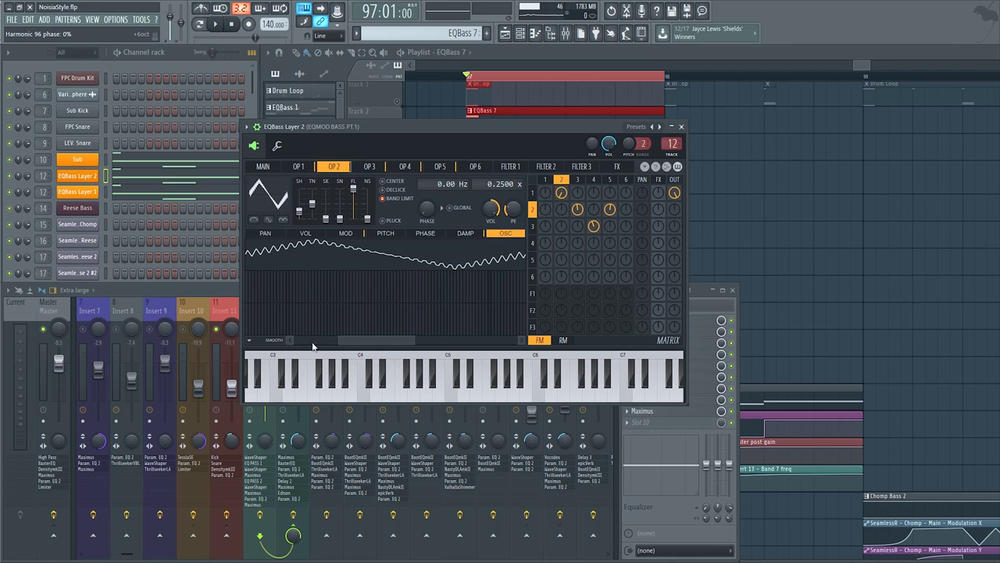
{"action": "left_click_drag", "start_coordinate": [359, 342], "coordinate": [315, 342]}
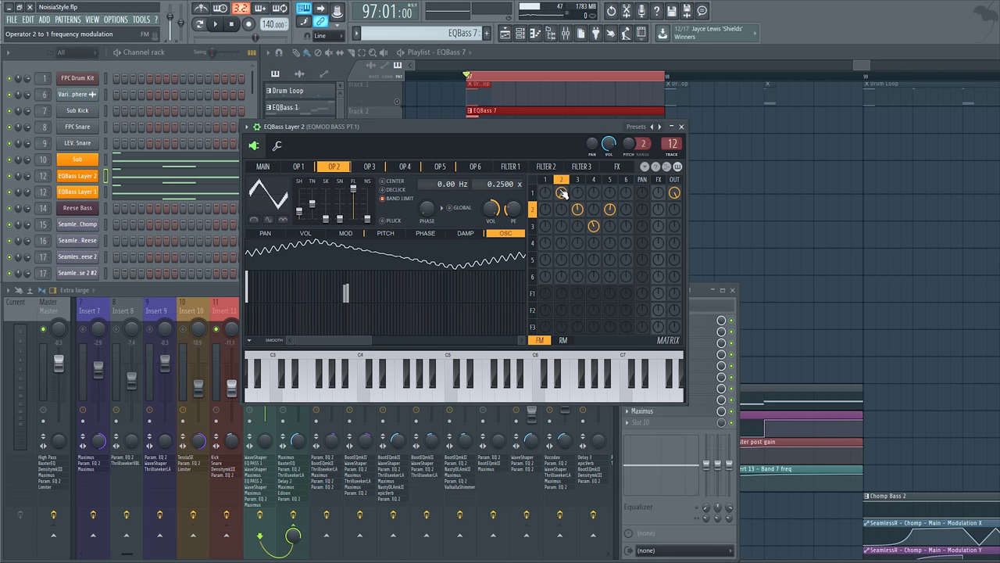
Try the operator 2 to 1 frequency modulation and an extra harmonic 65 on operator 2 while playing a test note.
{"action": "left_click_drag", "start_coordinate": [562, 193], "coordinate": [561, 227]}
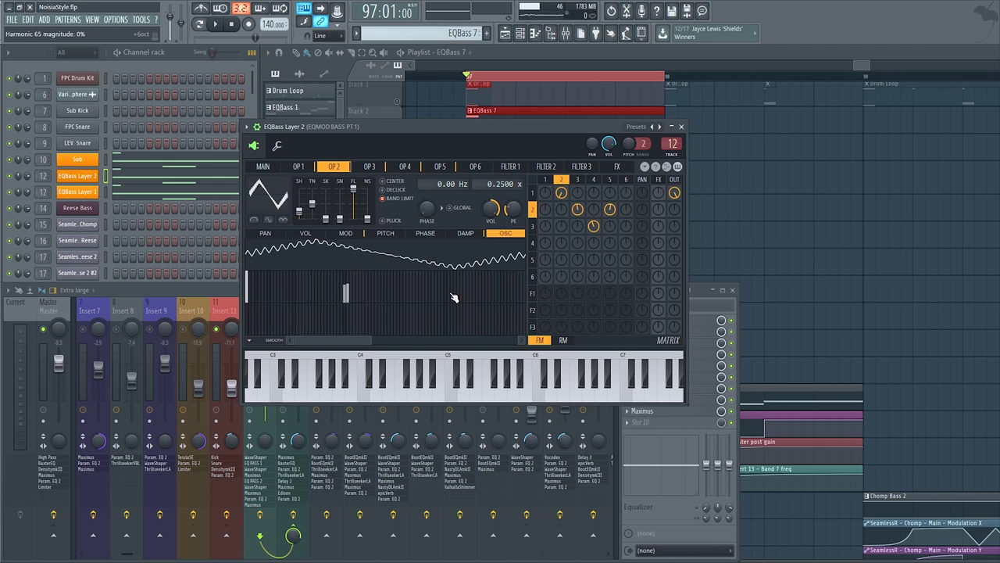
{"action": "left_click", "coordinate": [447, 289]}
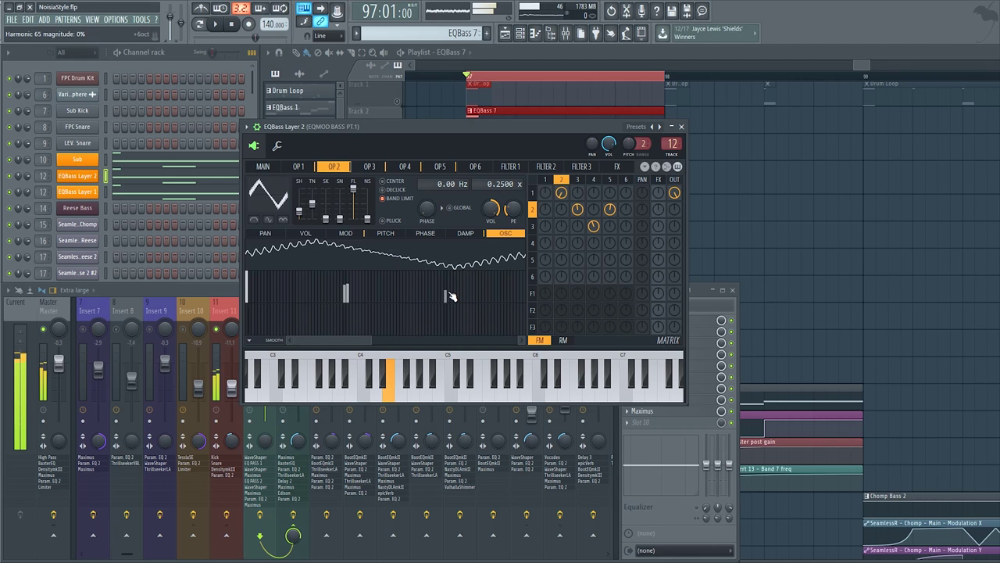
{"action": "left_click", "coordinate": [450, 296]}
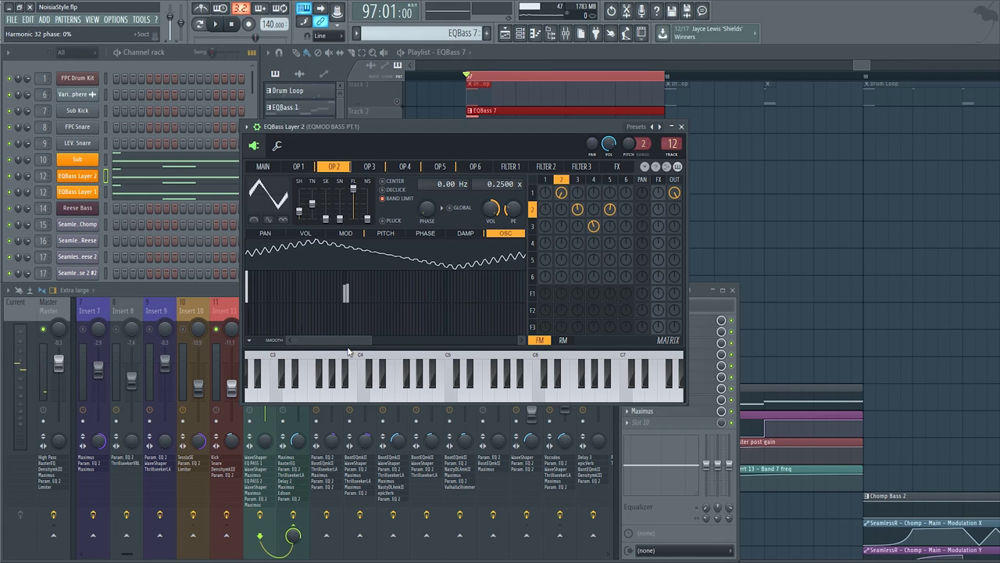
Bypass the effects on the EQMOD BASS PT.1 and PT.2 mixer inserts and return to operator 2 of EQBass Layer 2.
{"action": "left_click", "coordinate": [219, 294]}
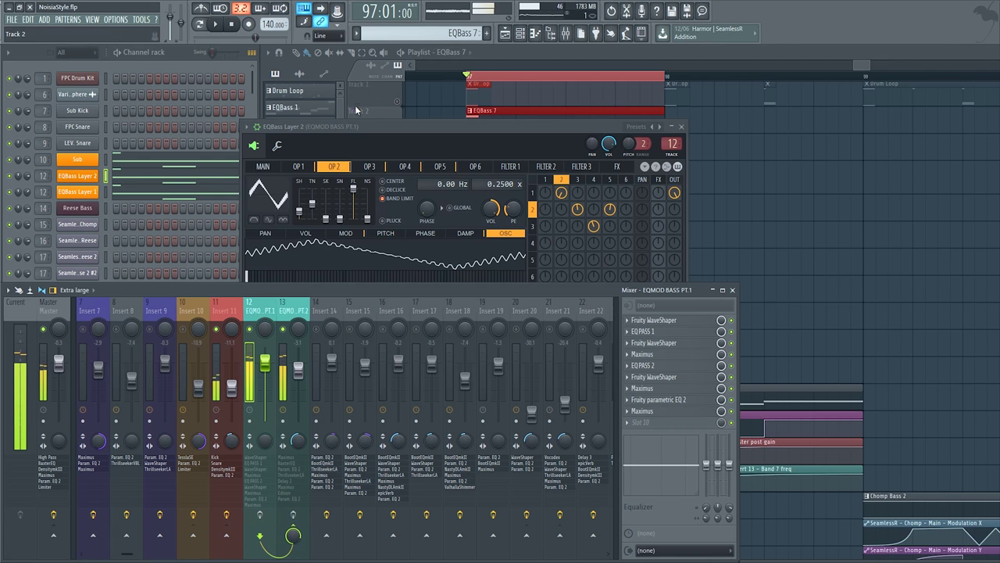
{"action": "left_click_drag", "start_coordinate": [367, 130], "coordinate": [365, 117]}
{"action": "left_click", "coordinate": [298, 153]}
{"action": "left_click", "coordinate": [334, 154]}
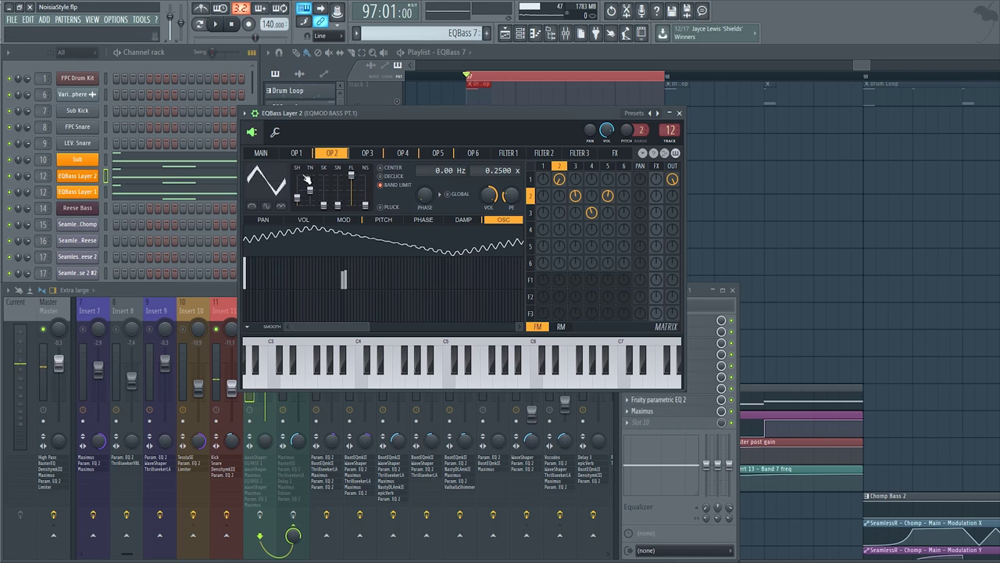
Examine the oscillator settings and harmonics of operators 3, 4 and 5 in an enlarged EQBass Layer 2 window.
{"action": "left_click", "coordinate": [366, 154]}
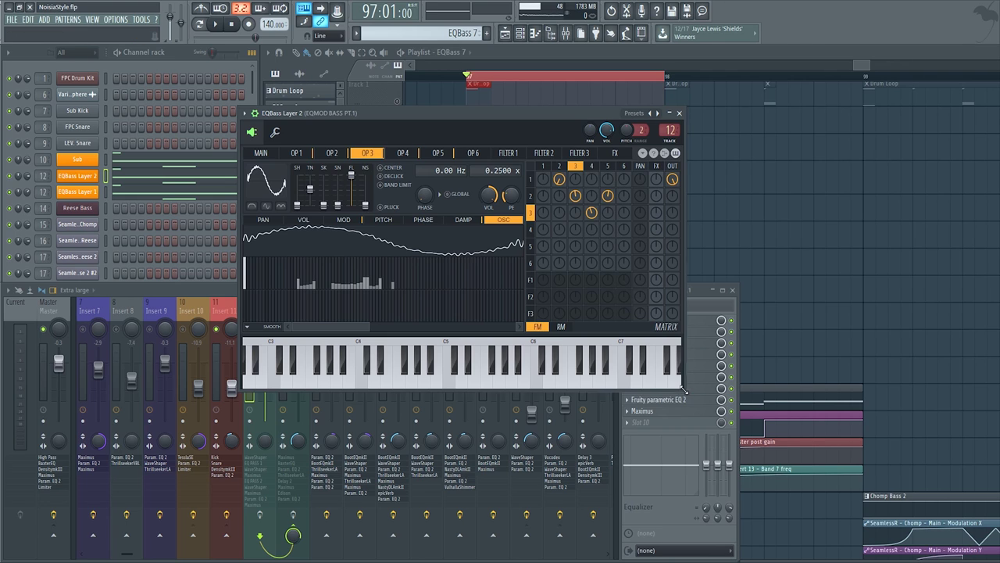
{"action": "left_click_drag", "start_coordinate": [686, 390], "coordinate": [909, 532]}
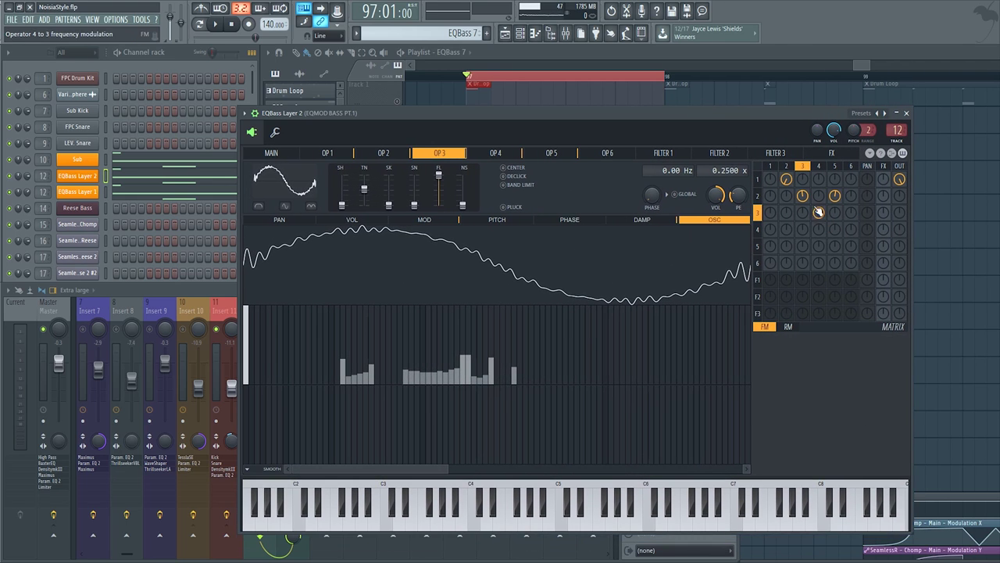
{"action": "left_click", "coordinate": [498, 153]}
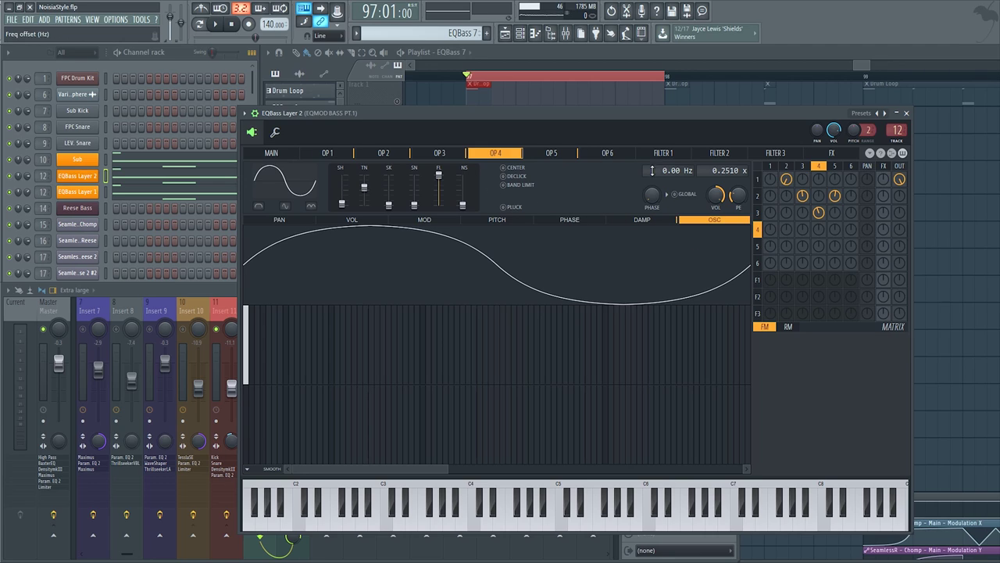
{"action": "left_click", "coordinate": [555, 155]}
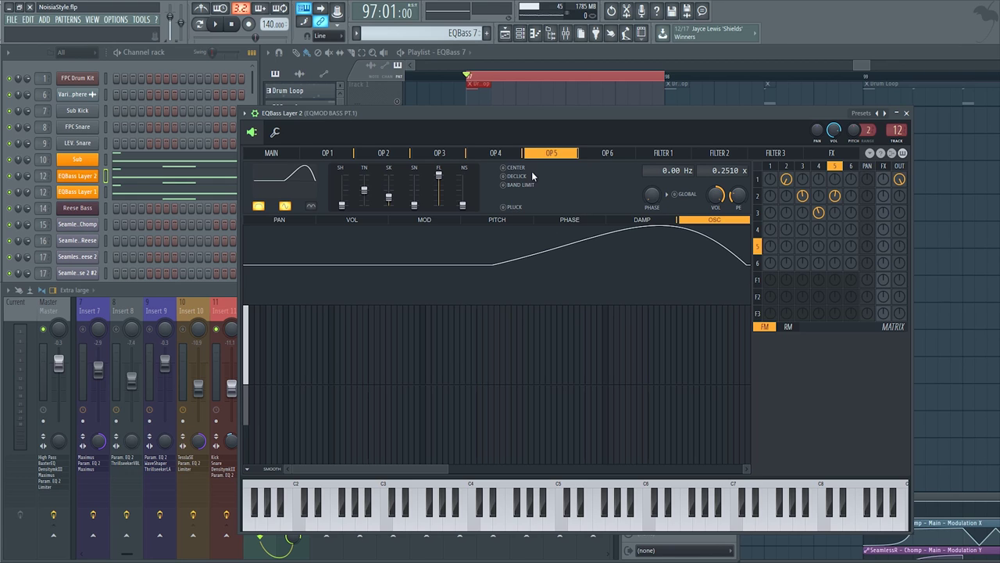
Reposition the EQBass Layer 2 window and audition operator 5's frequency modulation of operator 2 with a test note.
{"action": "left_click_drag", "start_coordinate": [580, 114], "coordinate": [469, 102]}
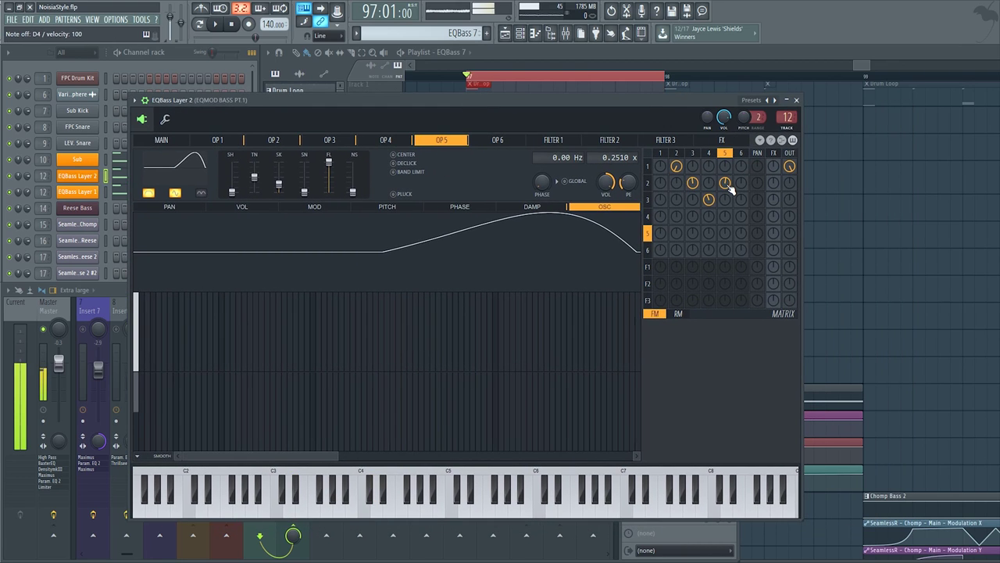
{"action": "mouse_move", "coordinate": [726, 183]}
{"action": "left_mouse_down"}
{"action": "mouse_move", "coordinate": [726, 172]}
{"action": "mouse_move", "coordinate": [725, 188]}
{"action": "left_mouse_up"}
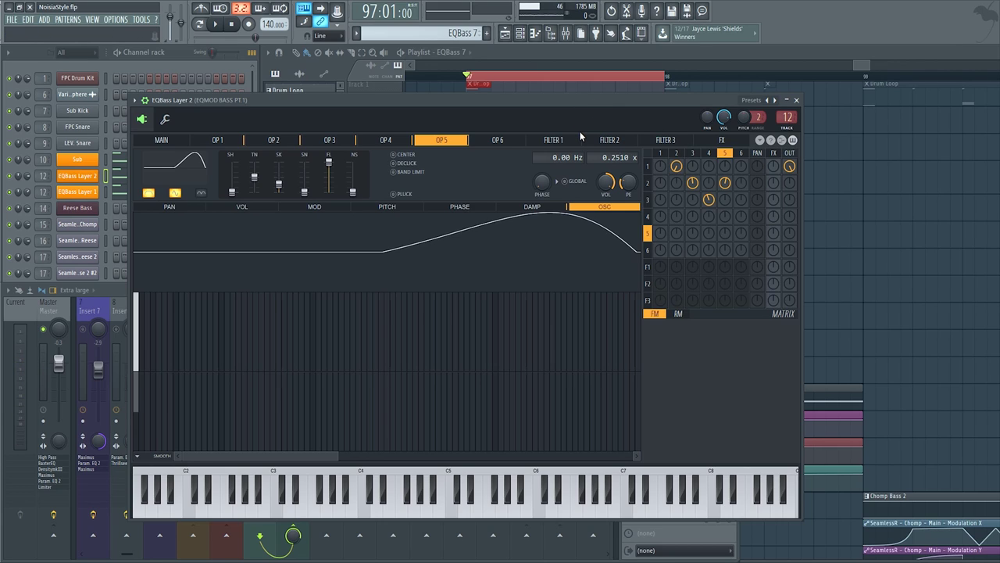
{"action": "left_click_drag", "start_coordinate": [317, 119], "coordinate": [301, 98]}
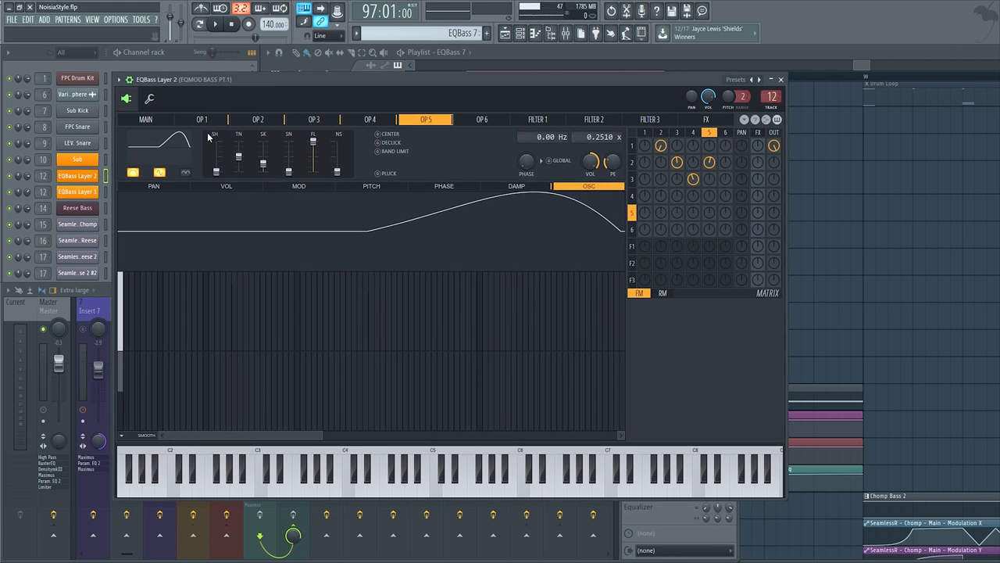
Sweep Modulation X on EQBass Layer 2's main page while playing a note, ending at the modulation pad's right edge.
{"action": "left_click", "coordinate": [205, 120]}
{"action": "left_click", "coordinate": [146, 118]}
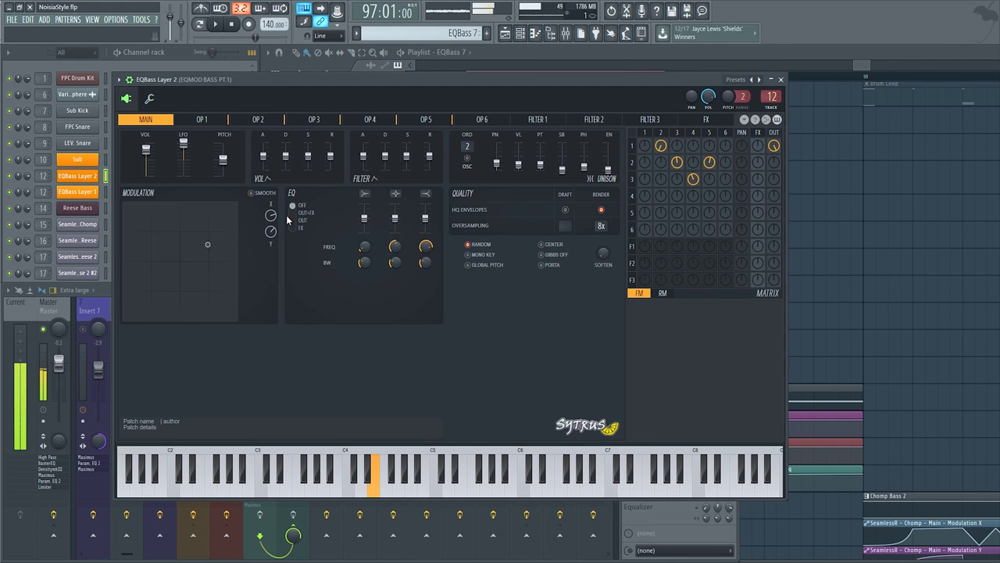
{"action": "mouse_move", "coordinate": [272, 215]}
{"action": "left_mouse_down"}
{"action": "mouse_move", "coordinate": [273, 238]}
{"action": "mouse_move", "coordinate": [273, 208]}
{"action": "left_mouse_up"}
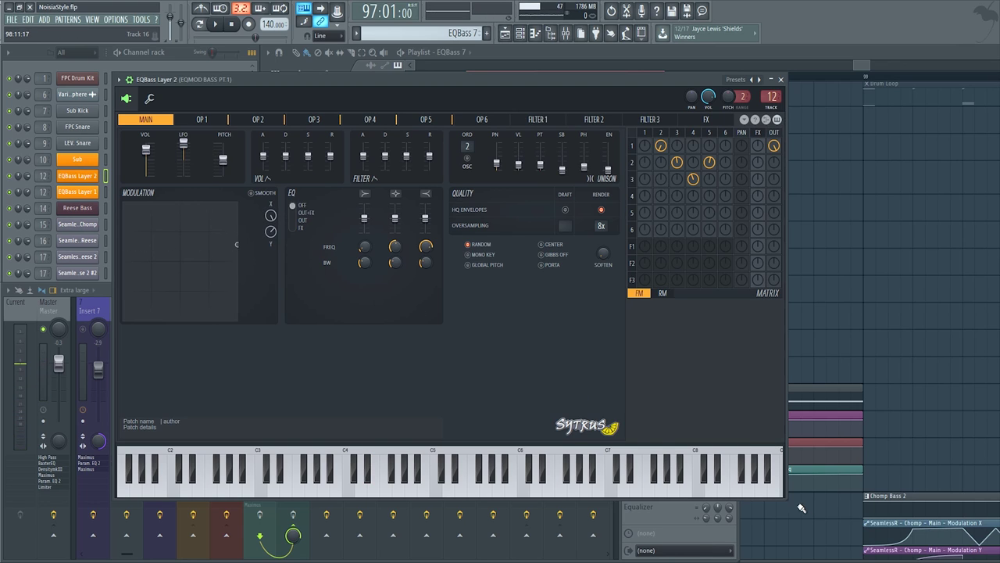
Shrink and close the EQBass Layer 2 synth, and open the EQBass Layer 1 synth.
{"action": "left_click_drag", "start_coordinate": [785, 501], "coordinate": [557, 356]}
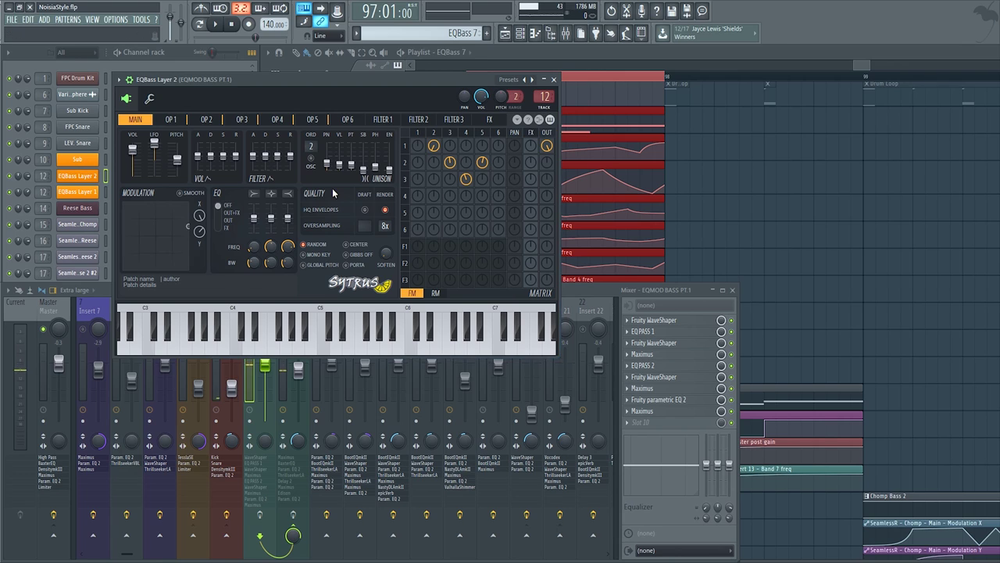
{"action": "left_click", "coordinate": [554, 79]}
{"action": "left_click", "coordinate": [89, 195]}
{"action": "left_click", "coordinate": [92, 201]}
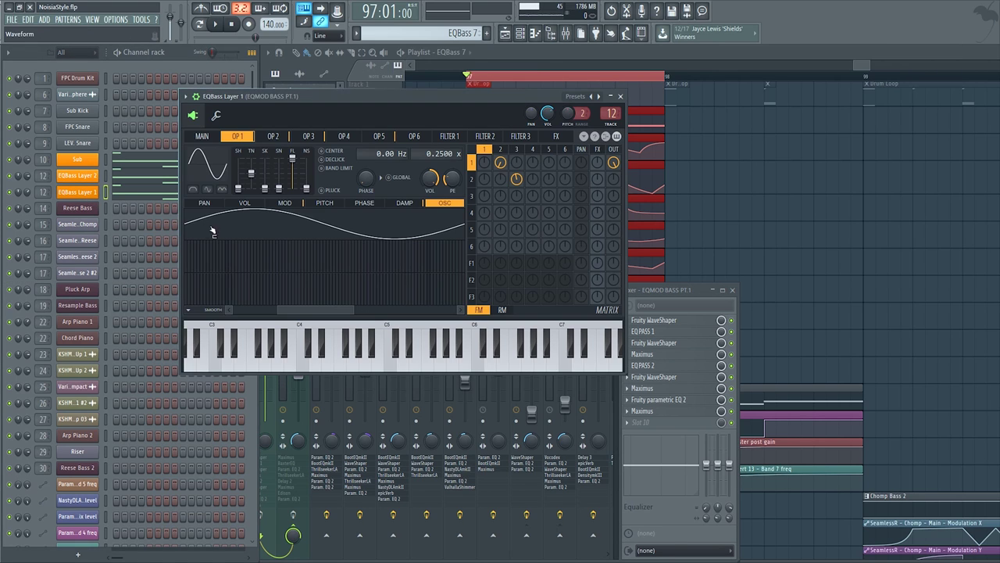
Reposition the EQBass Layer 1 synth and play test notes on it.
{"action": "left_click_drag", "start_coordinate": [338, 91], "coordinate": [312, 95]}
{"action": "key", "text": "e"}
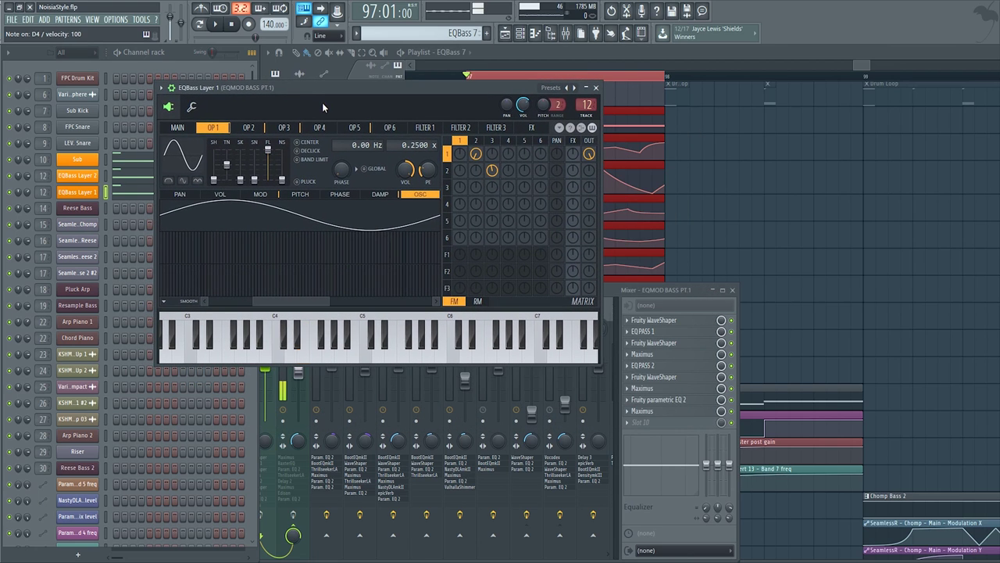
{"action": "key", "text": "s"}
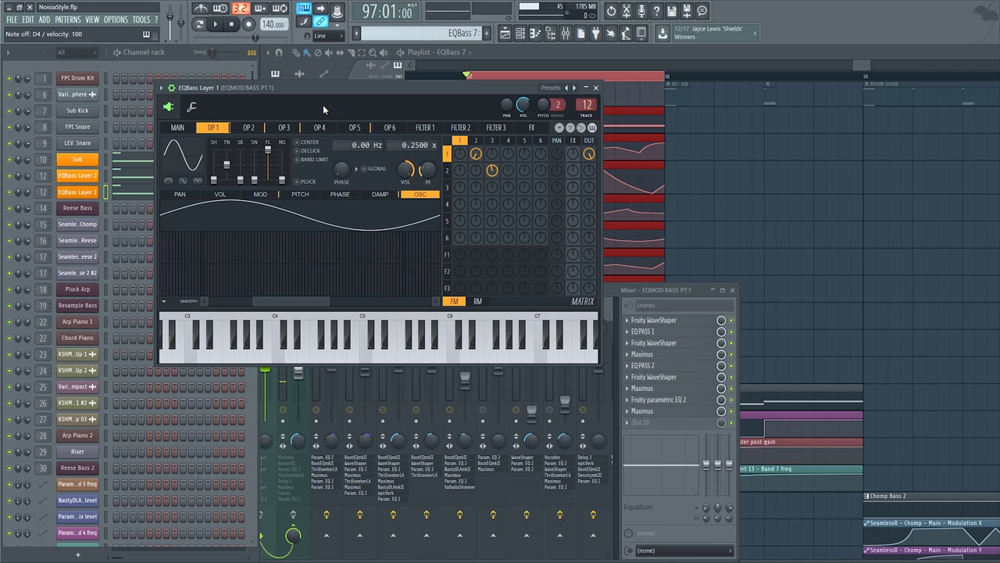
{"action": "key", "text": "w"}
Examine the oscillator settings of operators 2 through 5 in EQBass Layer 1.
{"action": "left_click", "coordinate": [251, 131]}
{"action": "left_click", "coordinate": [280, 129]}
{"action": "left_click", "coordinate": [317, 130]}
{"action": "left_click", "coordinate": [352, 129]}
{"action": "left_click", "coordinate": [333, 129]}
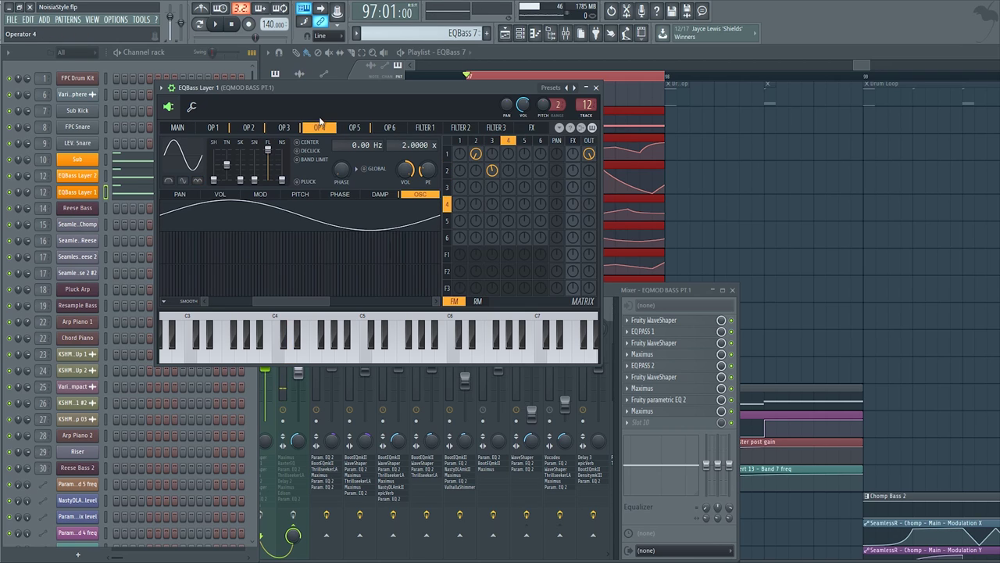
{"action": "left_click", "coordinate": [354, 128]}
Inspect EQBass Layer 1's ring modulation matrix, operator 5's lowest harmonics, and the operators 2 and 3 used for frequency modulation.
{"action": "left_click", "coordinate": [477, 301]}
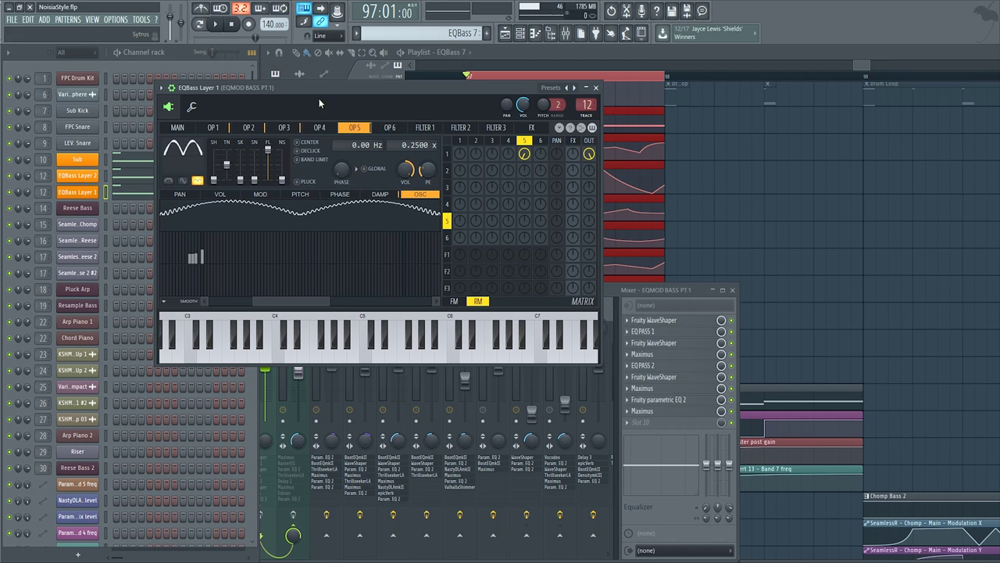
{"action": "left_click_drag", "start_coordinate": [300, 302], "coordinate": [237, 293]}
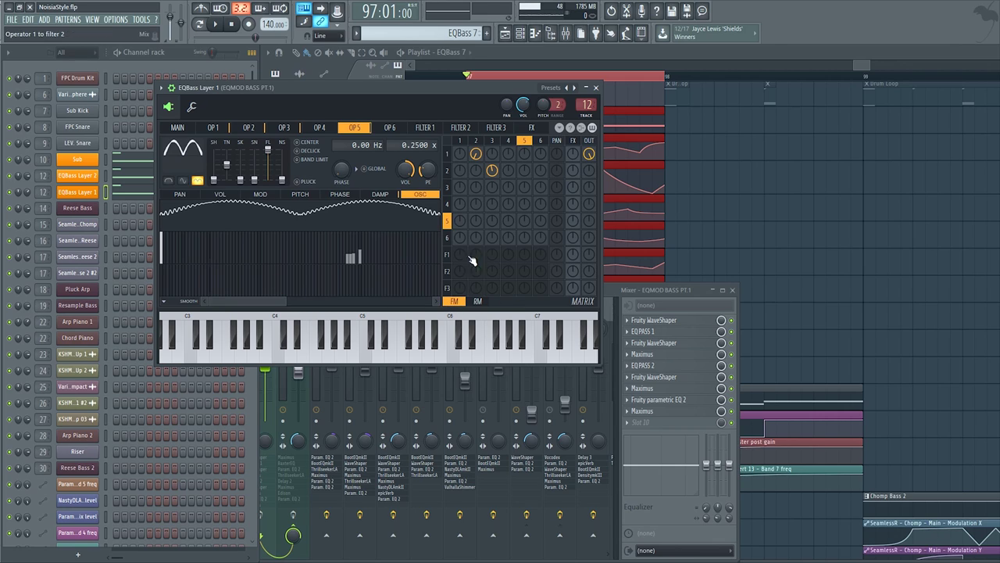
{"action": "left_click", "coordinate": [480, 143]}
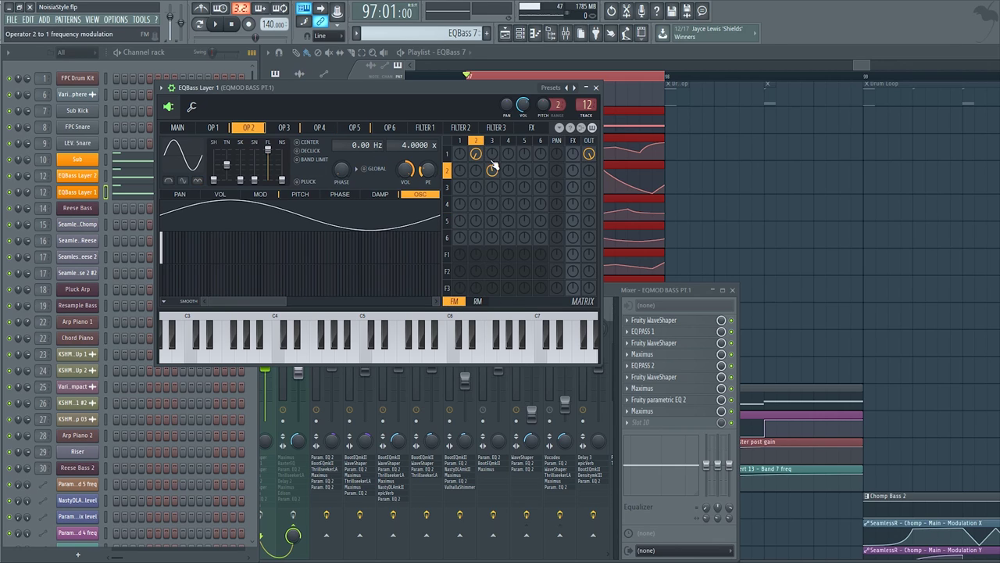
{"action": "left_click", "coordinate": [491, 142]}
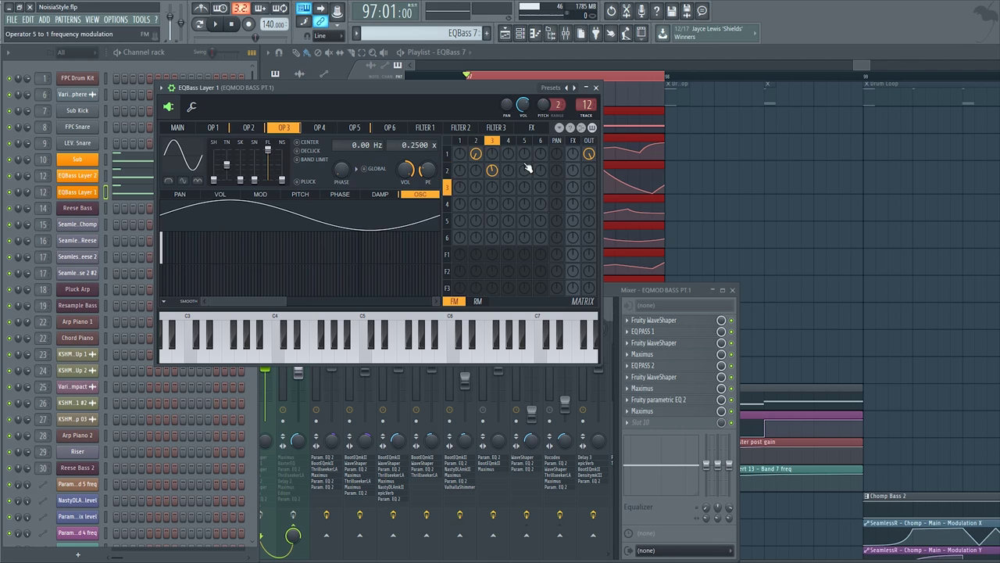
Play a note on EQBass Layer 1 and sweep Modulation X on its main page.
{"action": "left_click", "coordinate": [216, 128]}
{"action": "left_click", "coordinate": [187, 128]}
{"action": "key", "text": "c"}
{"action": "mouse_move", "coordinate": [242, 224]}
{"action": "left_mouse_down"}
{"action": "mouse_move", "coordinate": [242, 258]}
{"action": "mouse_move", "coordinate": [241, 200]}
{"action": "mouse_move", "coordinate": [241, 256]}
{"action": "mouse_move", "coordinate": [241, 223]}
{"action": "left_mouse_up"}
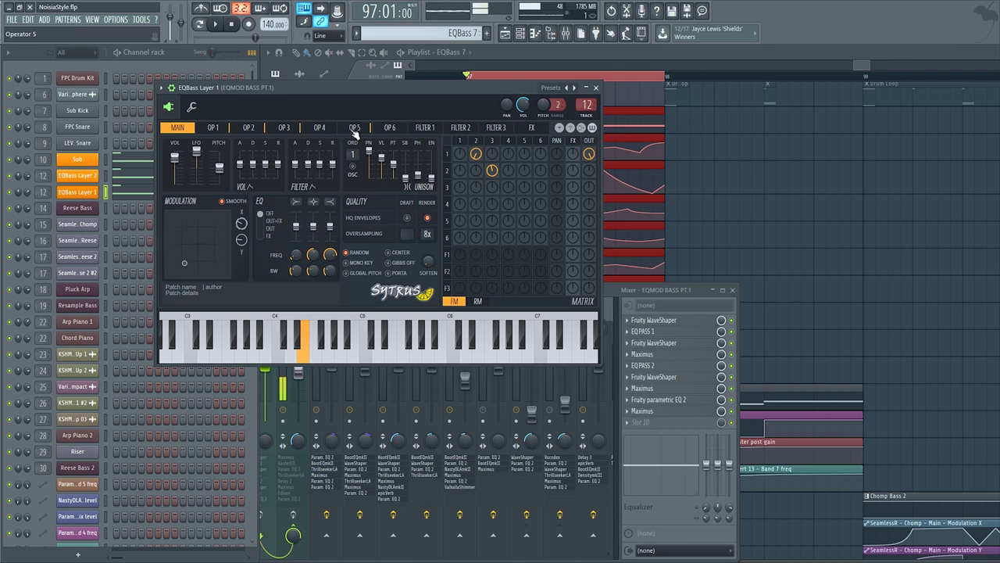
Close EQBass Layer 1, audition the EQBass 7 bar with the mixer in front, and re-enable EQMOD BASS PT.1's effects.
{"action": "left_click", "coordinate": [596, 87]}
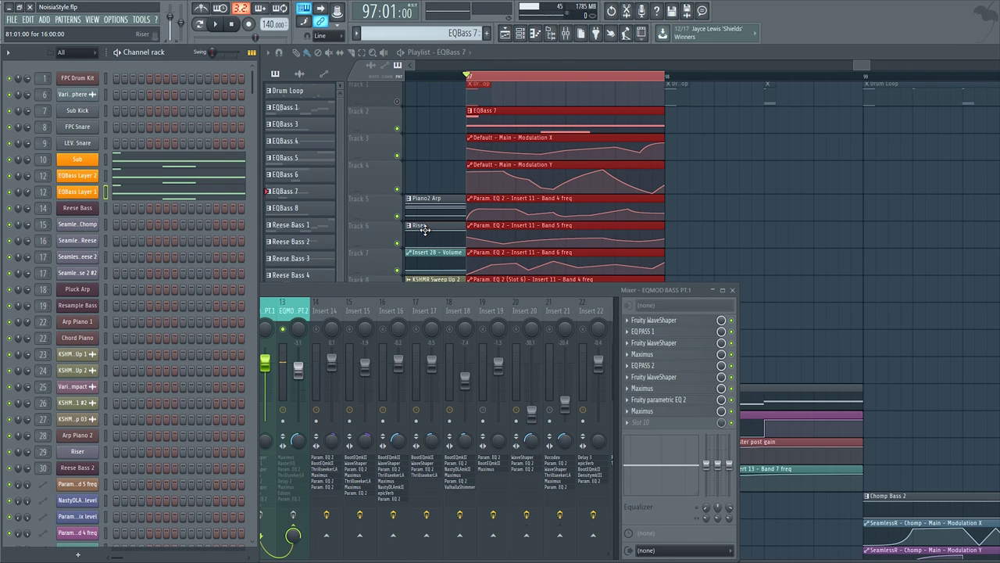
{"action": "left_click", "coordinate": [341, 294]}
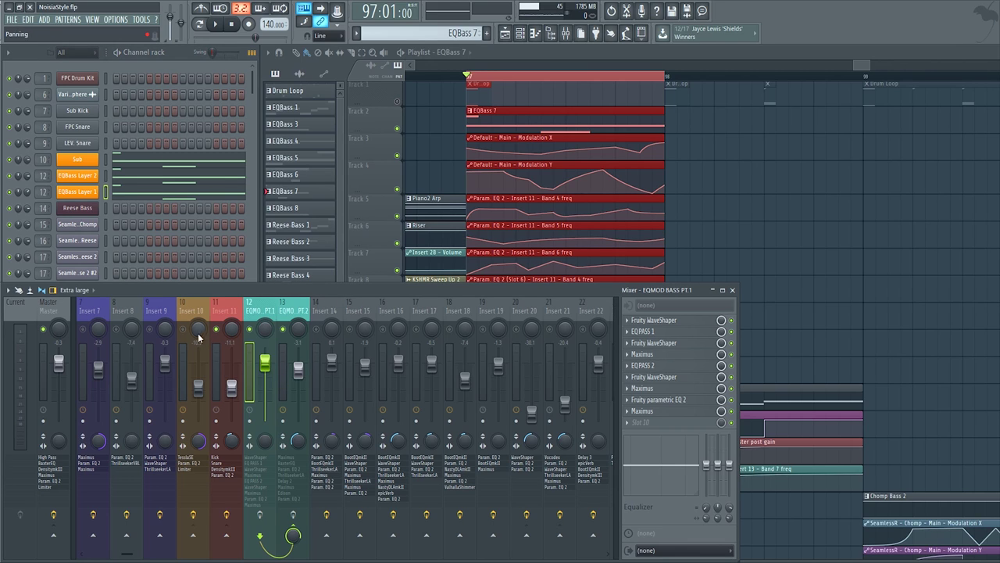
{"action": "key", "text": "space"}
{"action": "key", "text": "space"}
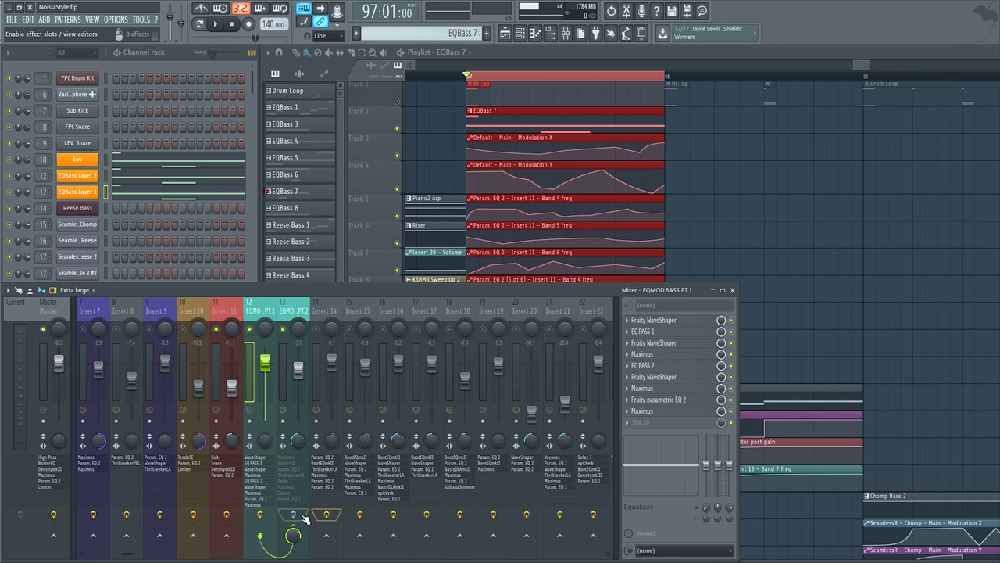
Open a Maximus from the EQMOD BASS PT.1 effect chain briefly and close it again.
{"action": "scroll", "coordinate": [301, 488], "scroll_direction": "up", "scroll_amount": 3}
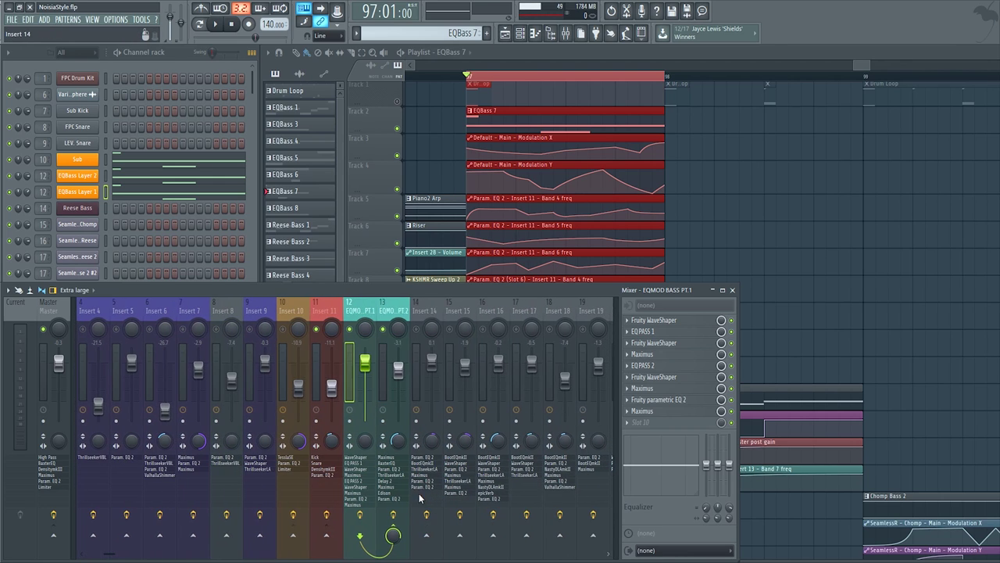
{"action": "left_click", "coordinate": [361, 492]}
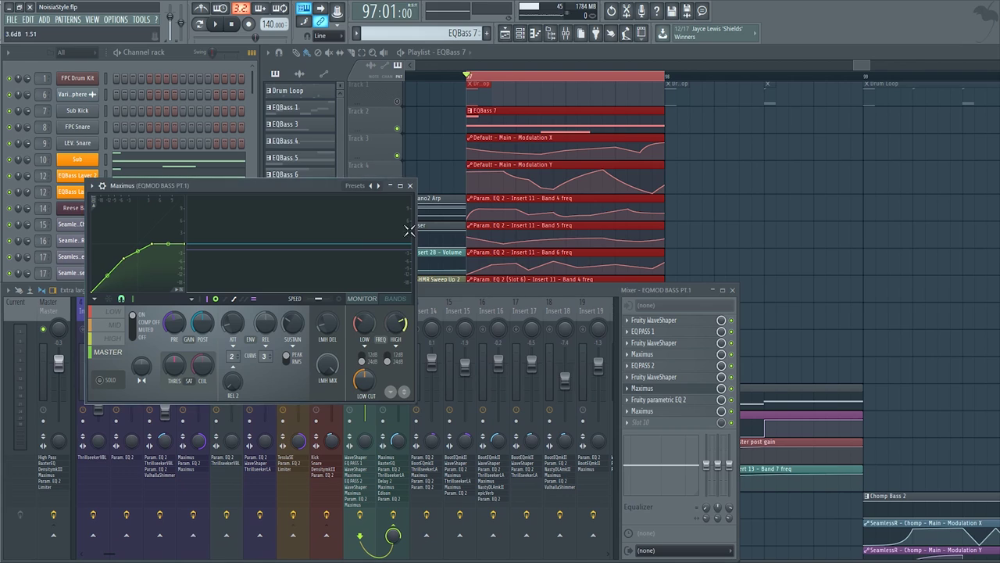
{"action": "left_click", "coordinate": [410, 186]}
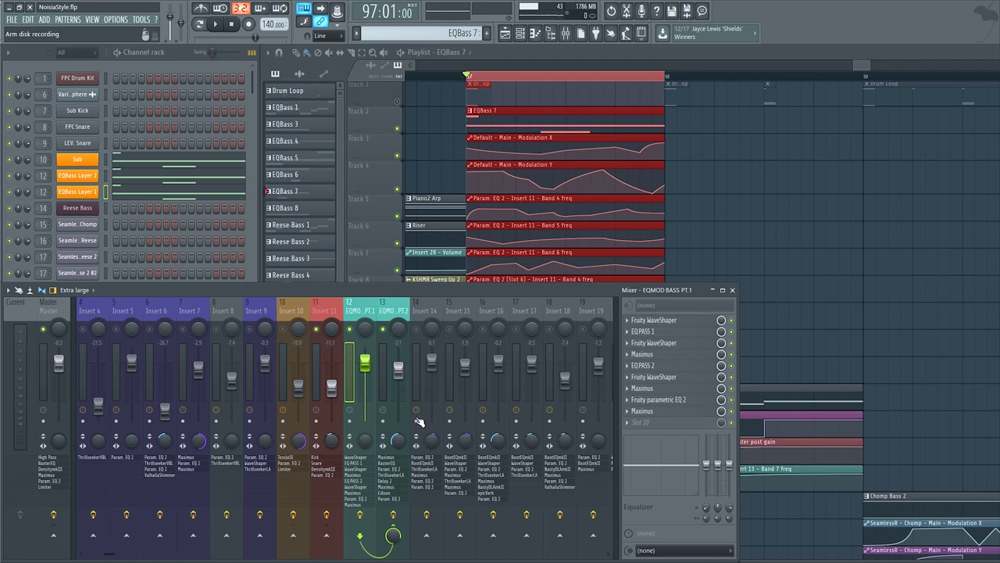
Bypass the effects on EQMOD BASS PT.2 and show the effect chain of EQMOD BASS PT.1.
{"action": "left_click", "coordinate": [395, 518]}
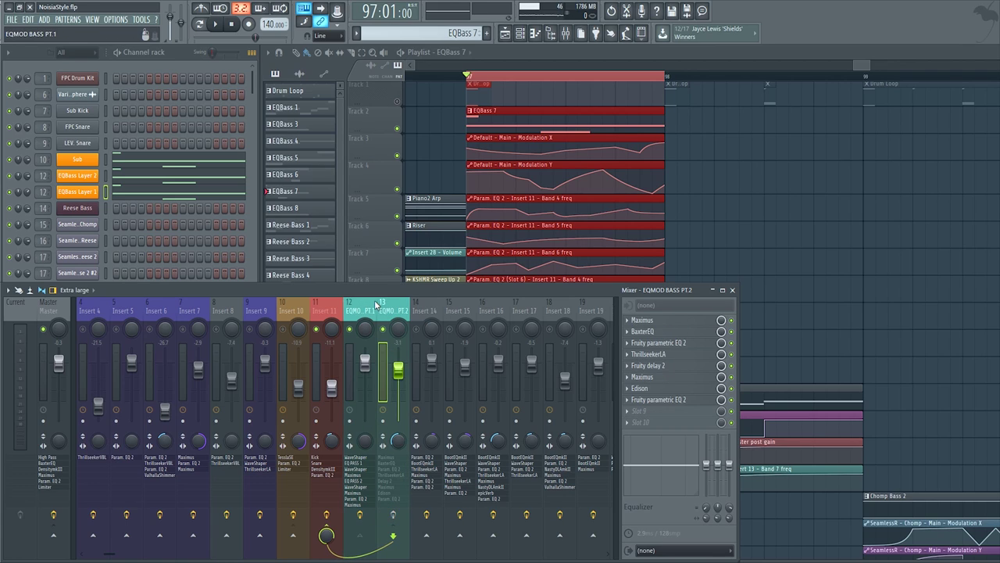
{"action": "left_click", "coordinate": [362, 313]}
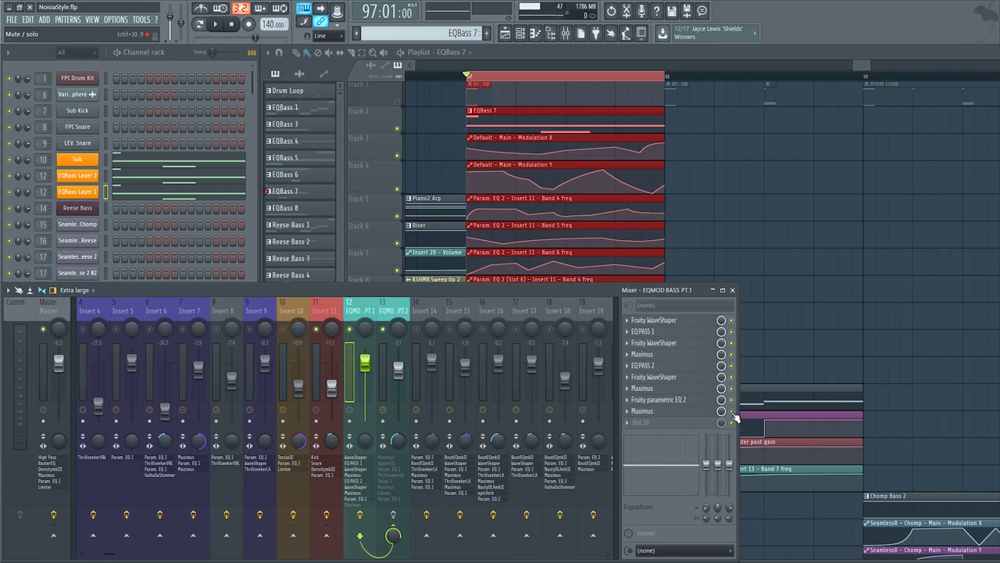
Bypass the remaining active effects after the first Fruity WaveShaper on EQMOD BASS PT.1, up to and including EQ PASS 1.
{"action": "left_click", "coordinate": [732, 377]}
{"action": "left_click", "coordinate": [732, 365]}
{"action": "left_click", "coordinate": [732, 354]}
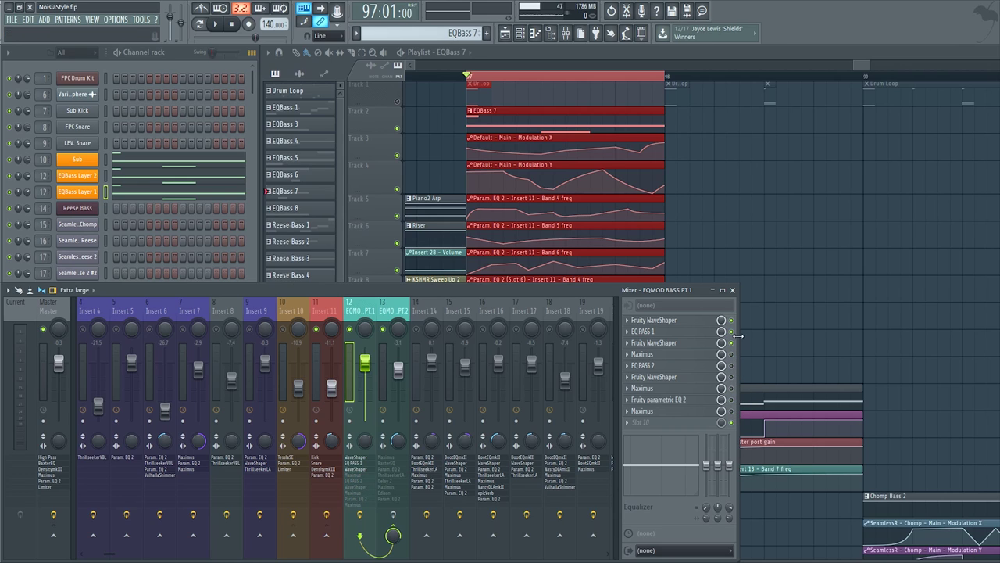
{"action": "left_click", "coordinate": [731, 342]}
{"action": "left_click", "coordinate": [732, 331]}
Open the first Fruity WaveShaper of EQMOD BASS PT.1, place its curve above the mixer, and play the EQBass 7 bar.
{"action": "left_click", "coordinate": [681, 323]}
{"action": "left_click_drag", "start_coordinate": [73, 100], "coordinate": [498, 162]}
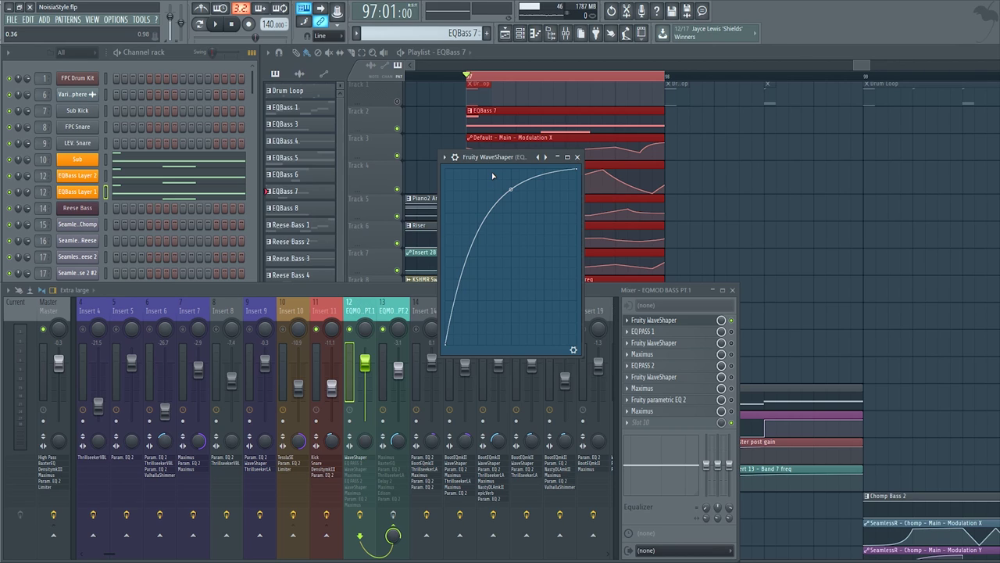
{"action": "left_click_drag", "start_coordinate": [498, 159], "coordinate": [372, 143]}
{"action": "key", "text": "space"}
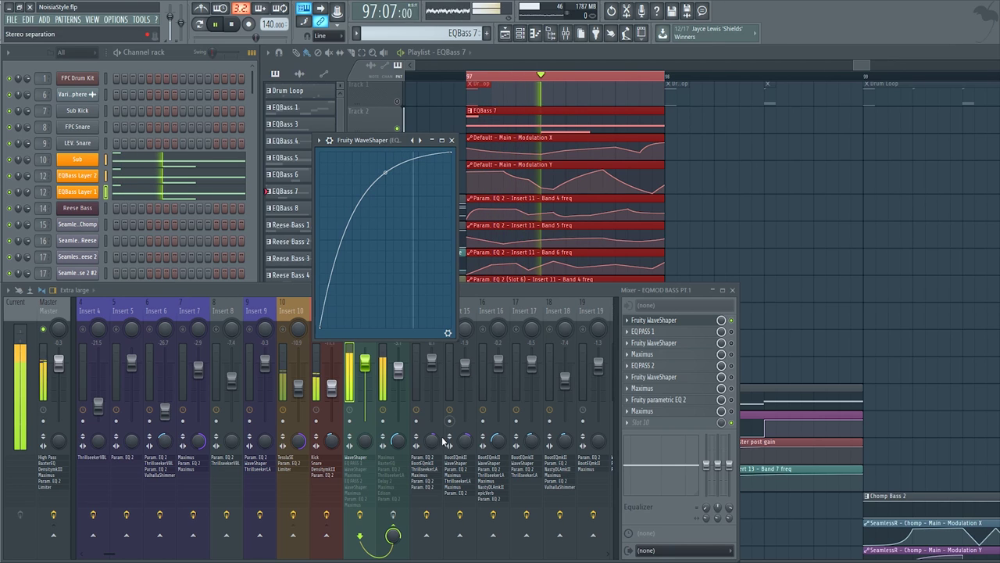
Compare the EQBass 7 bar with the first Fruity WaveShaper bypassed and enabled, leaving it enabled.
{"action": "left_click", "coordinate": [732, 322]}
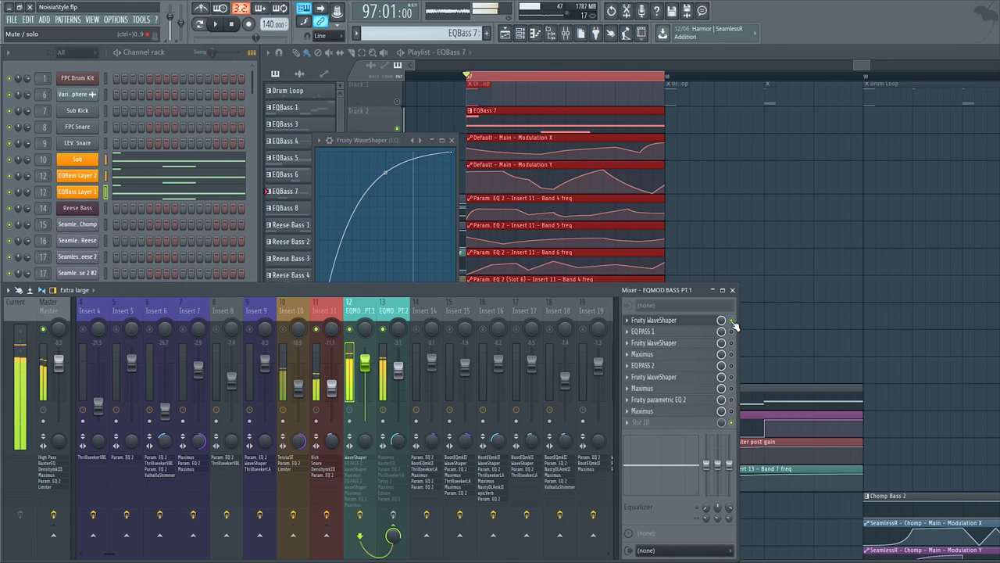
{"action": "key", "text": "space"}
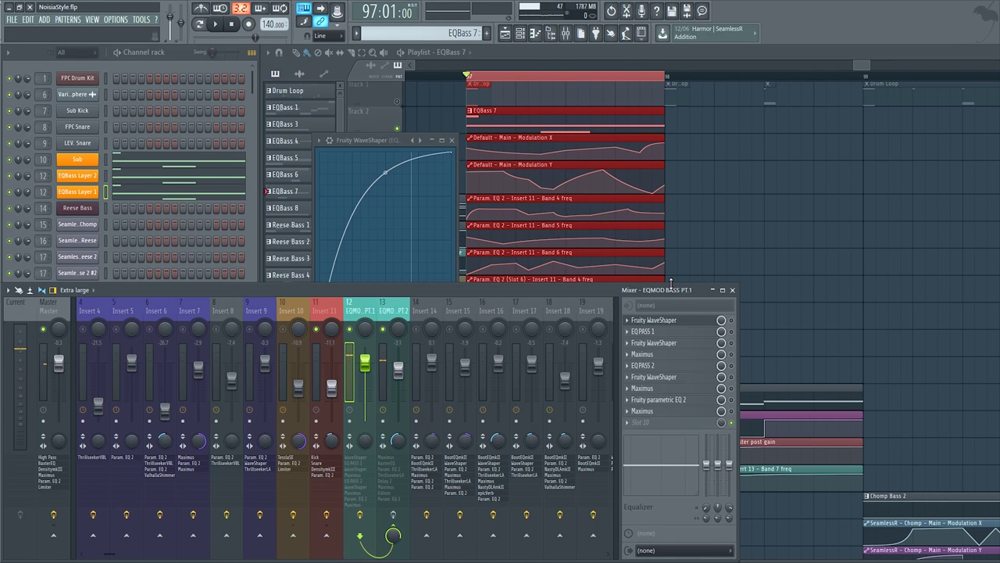
{"action": "key", "text": "space"}
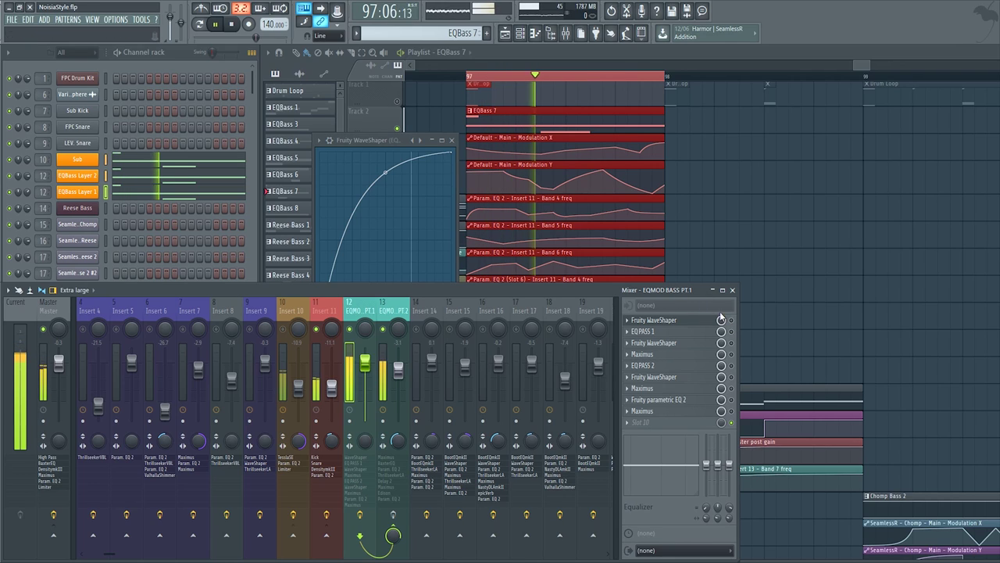
{"action": "key", "text": "space"}
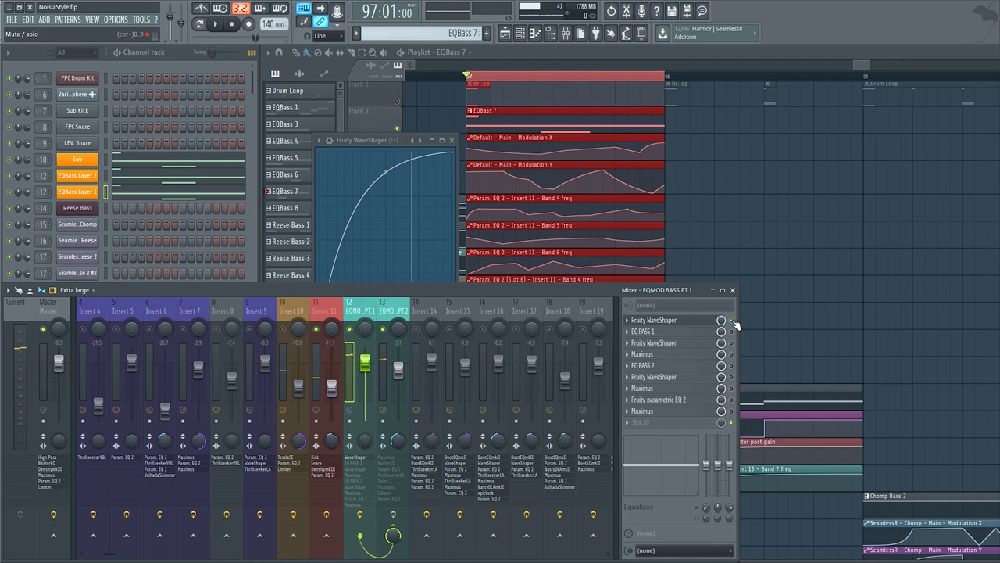
{"action": "key", "text": "space"}
{"action": "key", "text": "space"}
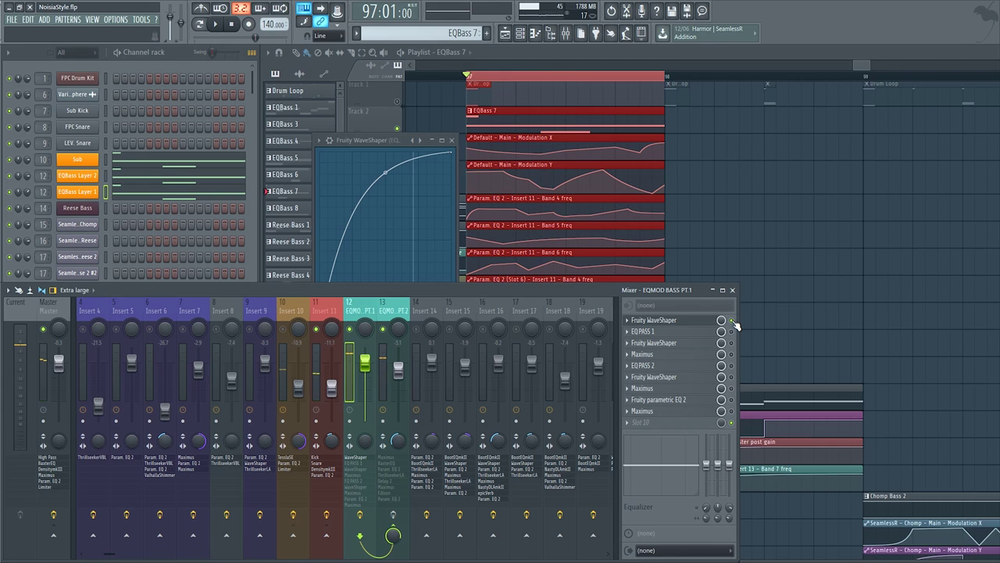
{"action": "key", "text": "space"}
{"action": "key", "text": "space"}
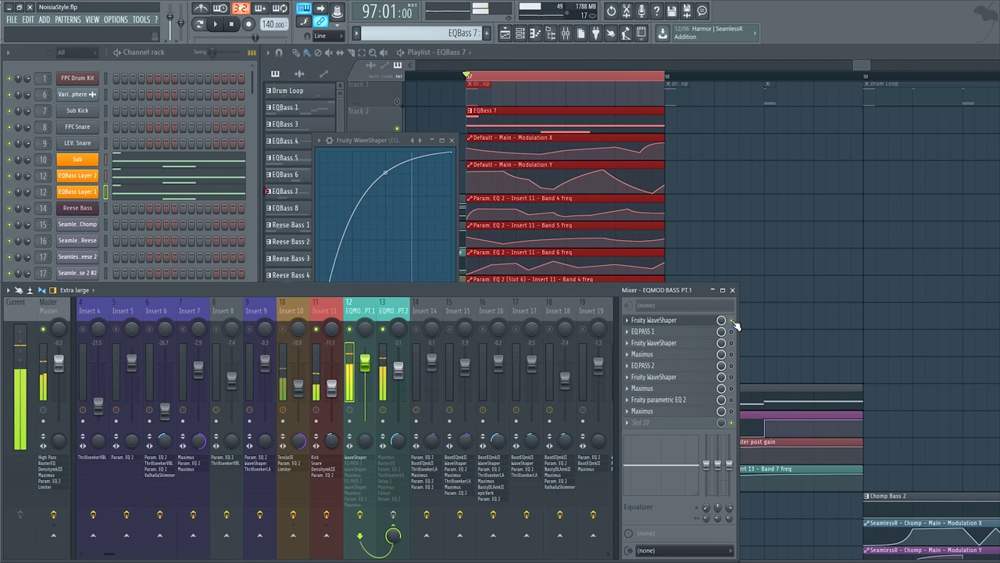
Close the Fruity WaveShaper and show EQ PASS 1 of EQMOD BASS PT.1 in a widened window above the mixer.
{"action": "left_click", "coordinate": [361, 463]}
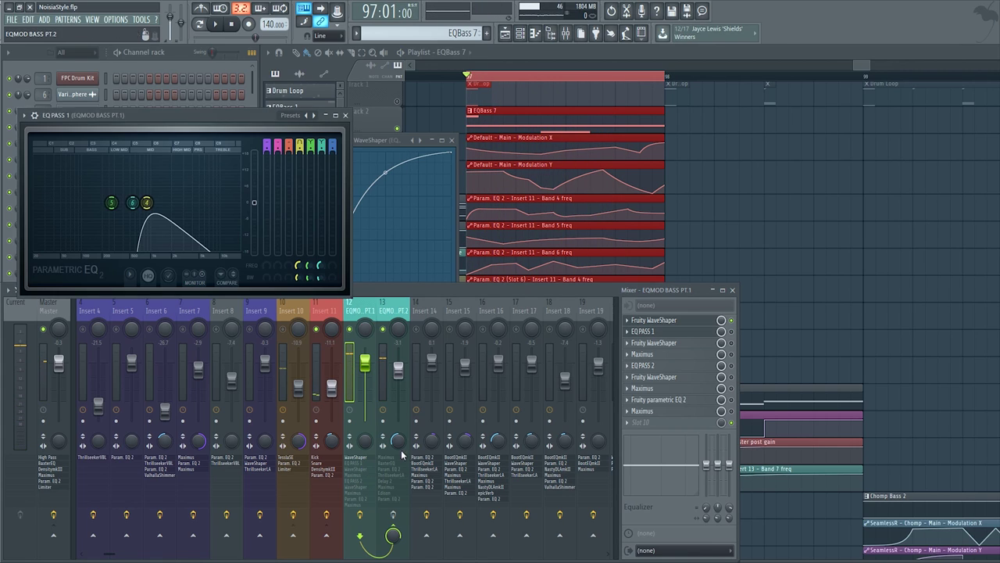
{"action": "left_click", "coordinate": [347, 116]}
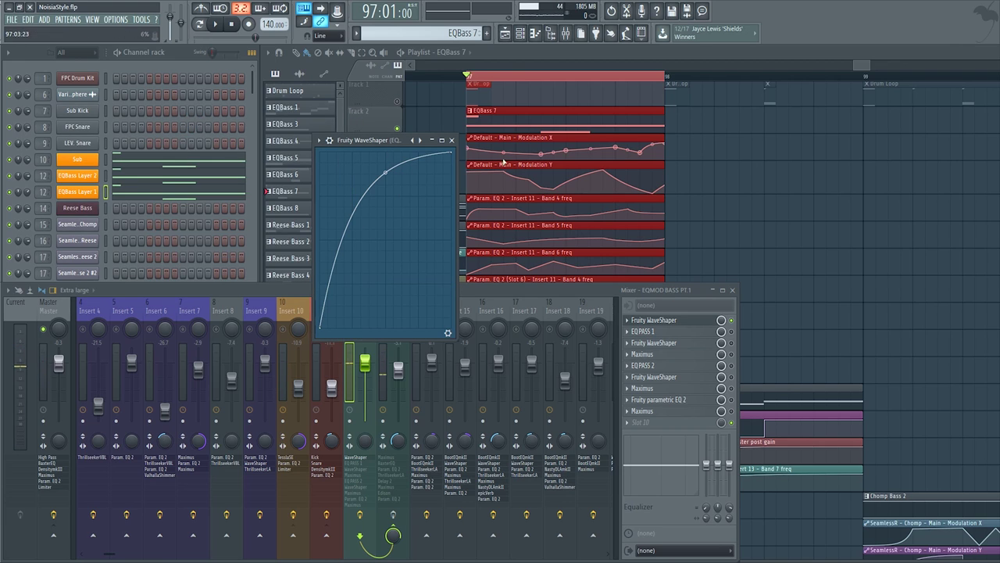
{"action": "left_click", "coordinate": [452, 140]}
{"action": "left_click", "coordinate": [676, 333]}
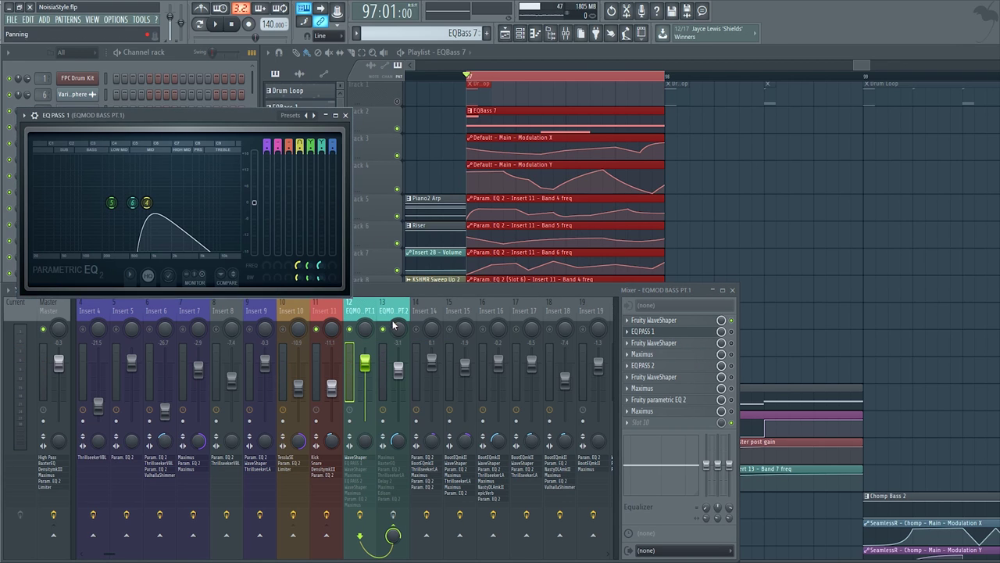
{"action": "left_click_drag", "start_coordinate": [353, 300], "coordinate": [492, 294]}
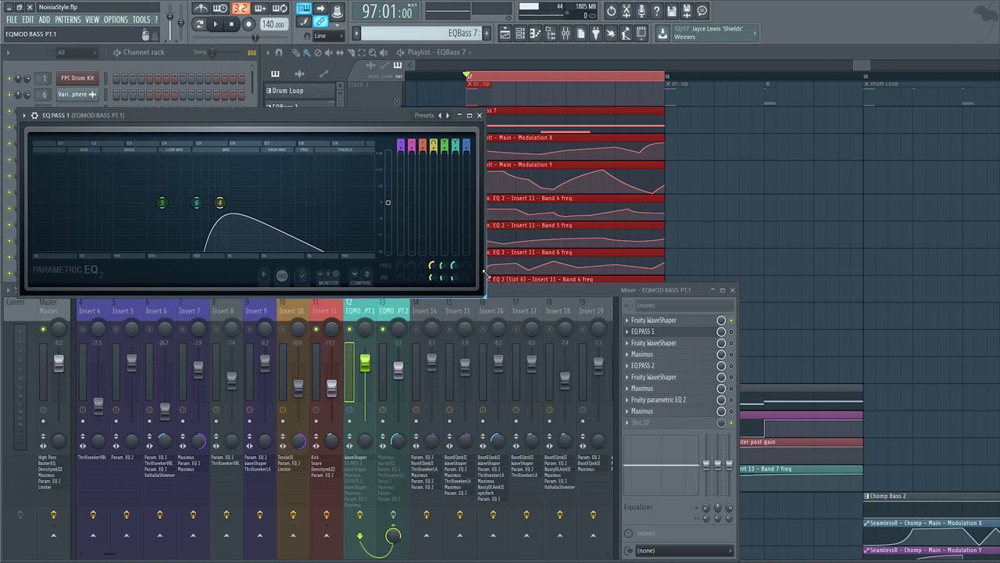
{"action": "left_click_drag", "start_coordinate": [245, 117], "coordinate": [241, 101]}
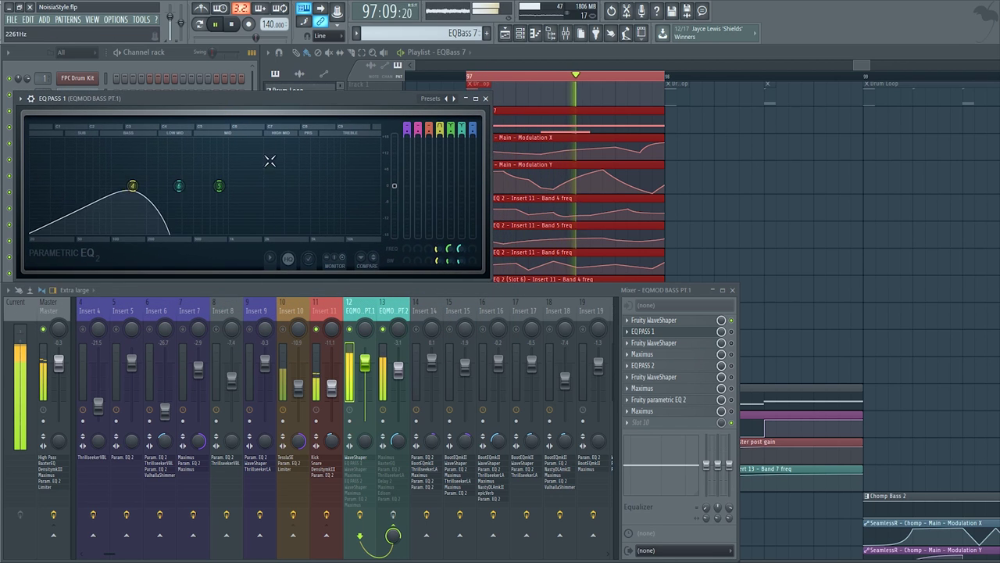
Enable EQ PASS 1 on EQMOD BASS PT.1 and audition the EQBass 7 bar through its moving bands.
{"action": "key", "text": "space"}
{"action": "key", "text": "space"}
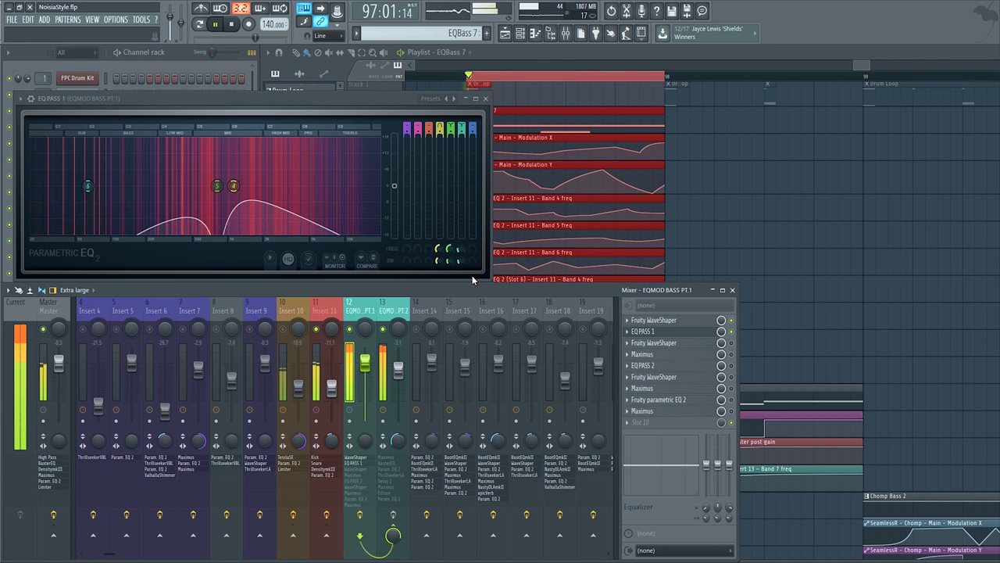
{"action": "key", "text": "space"}
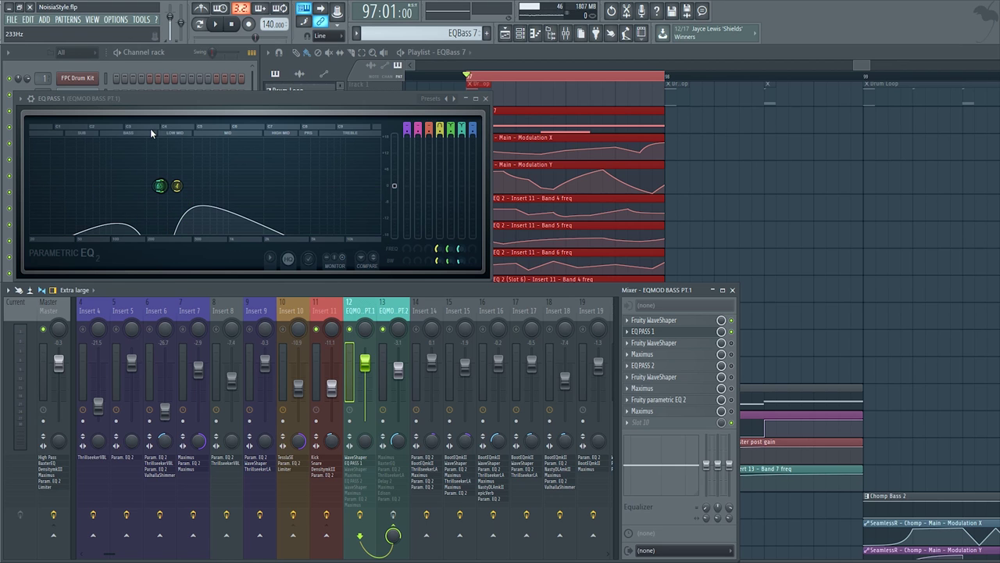
Solo the Insert 11 Band 4 freq automation track, play the bar to watch EQ PASS 1, and release the solo.
{"action": "left_click_drag", "start_coordinate": [614, 242], "coordinate": [674, 241]}
{"action": "scroll", "coordinate": [669, 234], "scroll_direction": "up", "scroll_amount": 3}
{"action": "left_click_drag", "start_coordinate": [601, 168], "coordinate": [701, 194]}
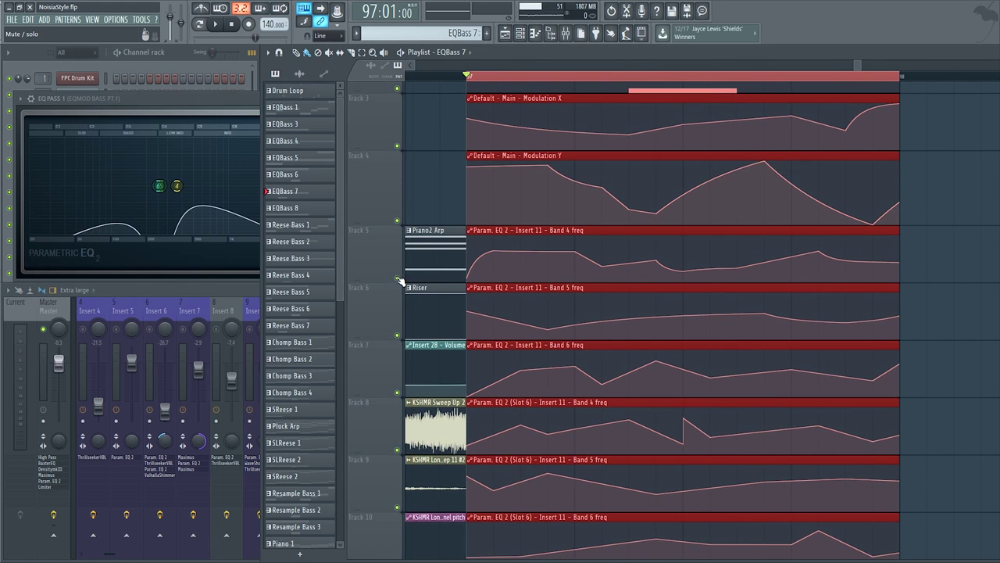
{"action": "right_click", "coordinate": [399, 278]}
{"action": "key", "text": "space"}
{"action": "key", "text": "space"}
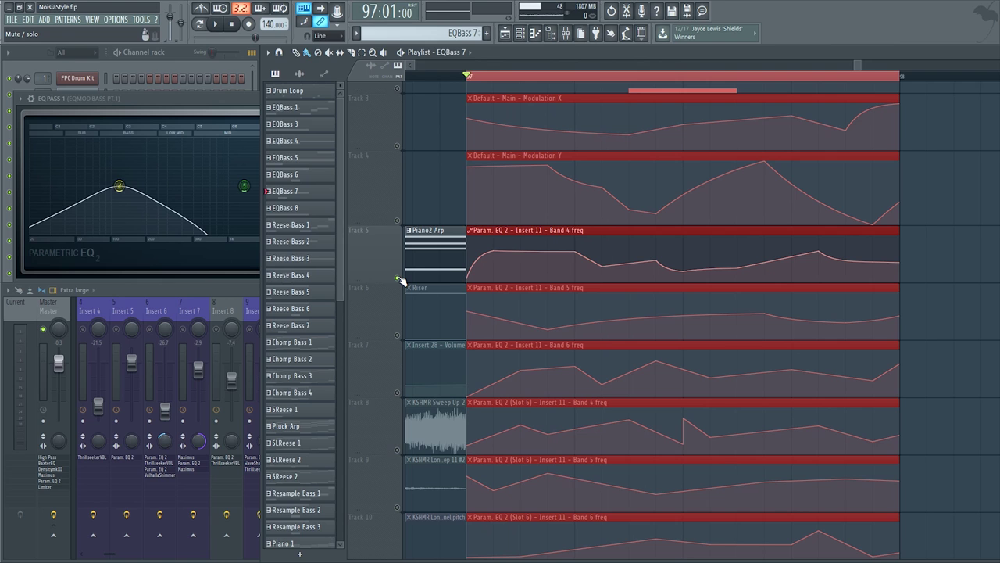
{"action": "right_click", "coordinate": [398, 280]}
{"action": "scroll", "coordinate": [516, 350], "scroll_direction": "up", "scroll_amount": 4}
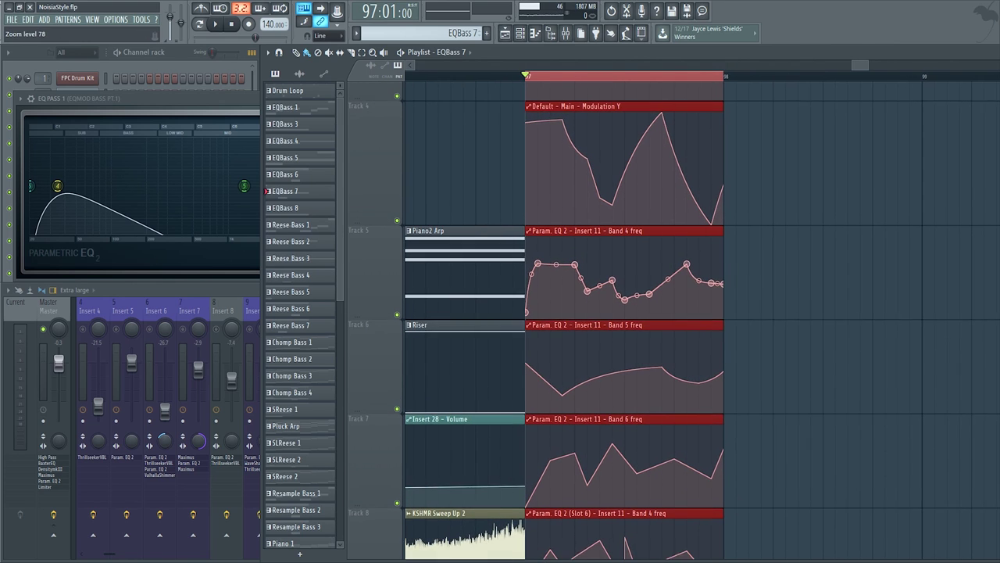
Solo the Insert 11 Band 5 freq track, unmute the Band 6 freq track, and play both with EQ PASS 1 in view.
{"action": "left_click_drag", "start_coordinate": [517, 351], "coordinate": [497, 306]}
{"action": "scroll", "coordinate": [497, 306], "scroll_direction": "down", "scroll_amount": 1}
{"action": "right_click", "coordinate": [398, 347]}
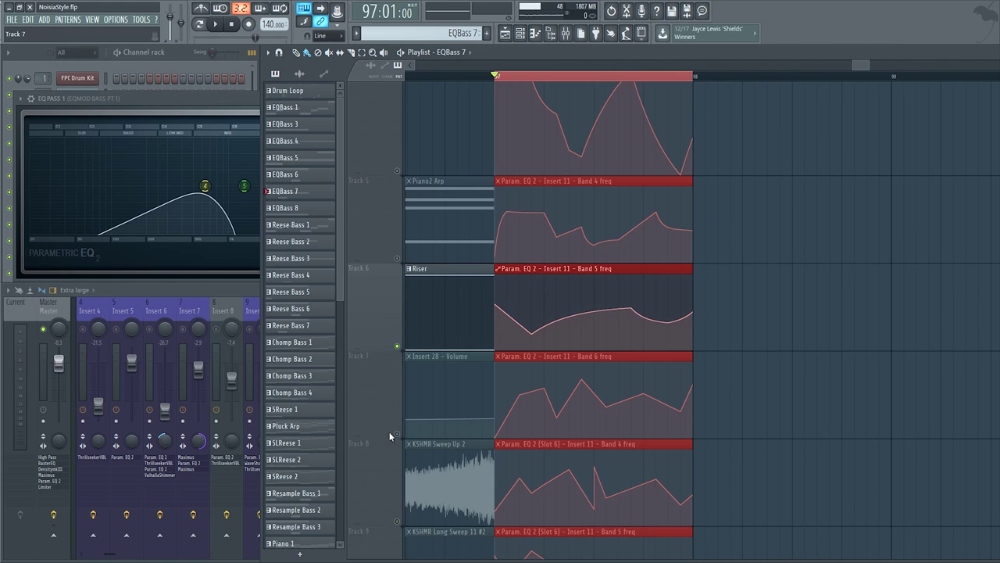
{"action": "left_click", "coordinate": [398, 434]}
{"action": "key", "text": "space"}
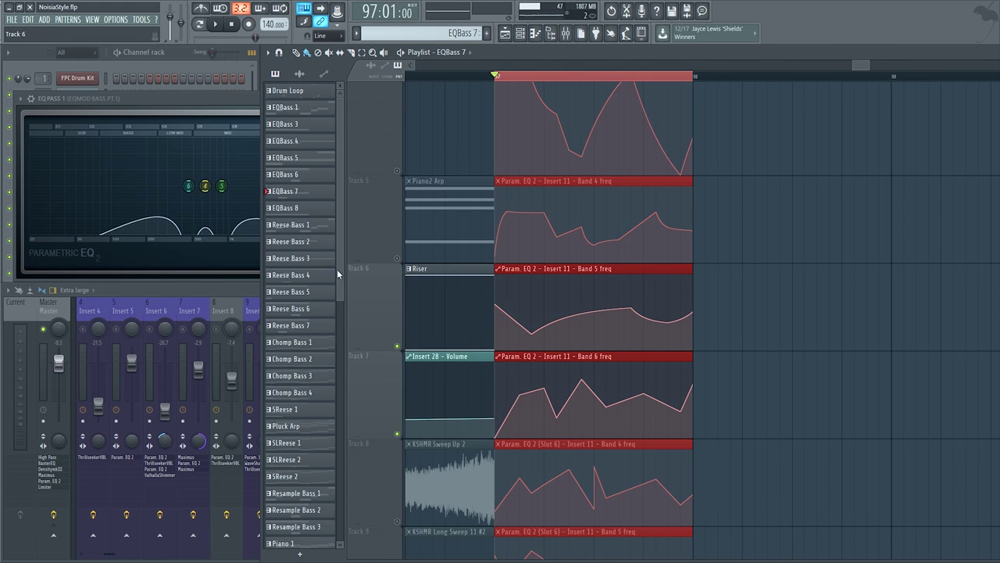
{"action": "left_click", "coordinate": [163, 96]}
{"action": "key", "text": "space"}
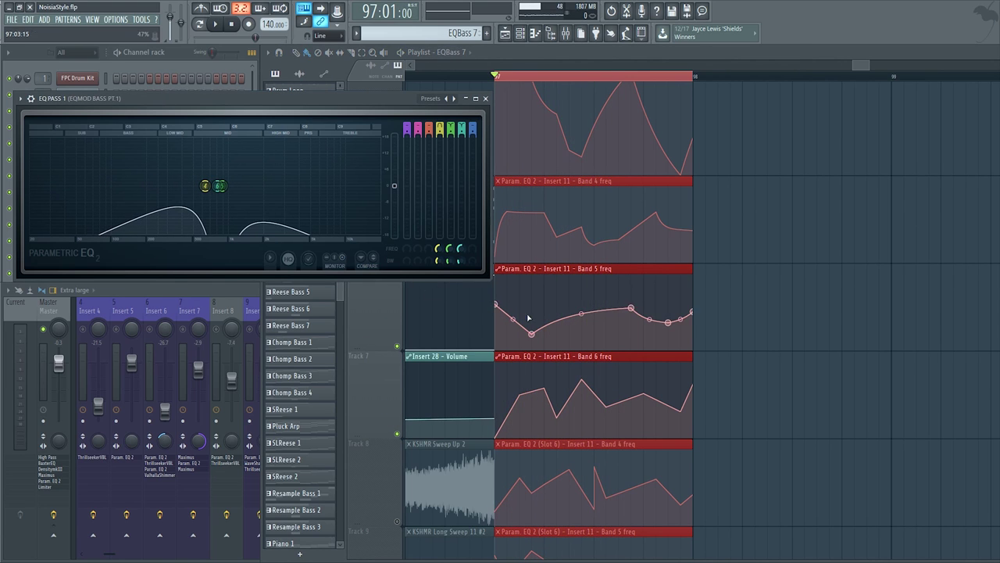
Unmute the Insert 11 Band 4 freq track and play all three band automations against EQ PASS 1.
{"action": "left_click_drag", "start_coordinate": [527, 318], "coordinate": [546, 340]}
{"action": "left_click", "coordinate": [398, 281]}
{"action": "key", "text": "space"}
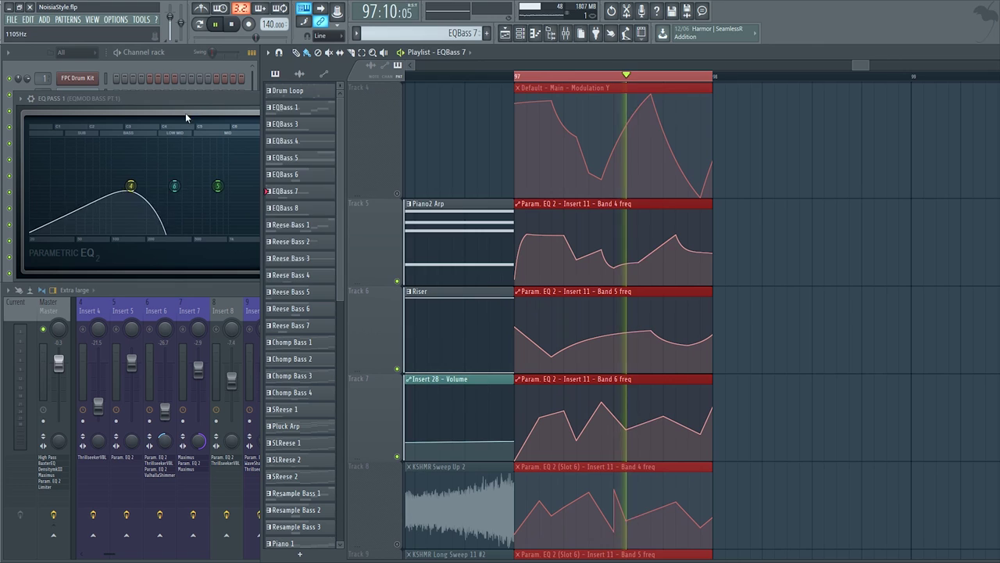
{"action": "left_click", "coordinate": [187, 111]}
{"action": "key", "text": "space"}
Examine the Band 4, 5 and 6 freq automation curves of Insert 11, and play the bar with the mixer in front.
{"action": "left_click", "coordinate": [681, 290]}
{"action": "scroll", "coordinate": [612, 331], "scroll_direction": "up", "scroll_amount": 3}
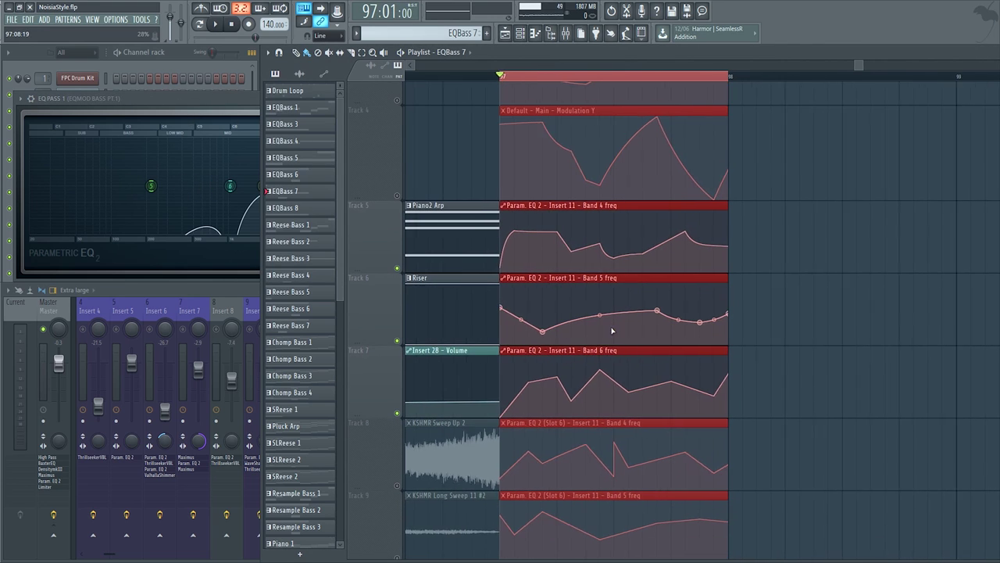
{"action": "scroll", "coordinate": [618, 328], "scroll_direction": "down", "scroll_amount": 4}
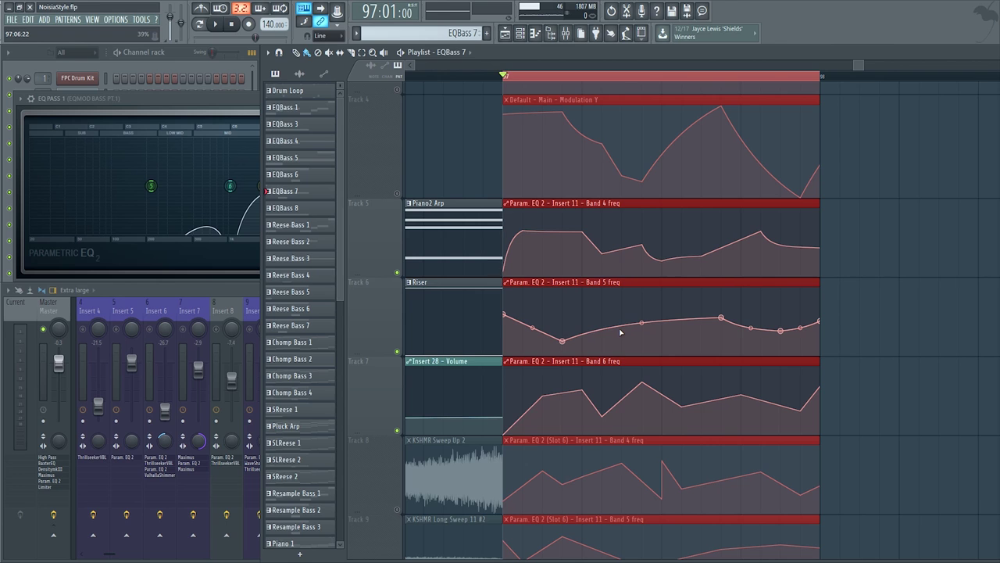
{"action": "left_click_drag", "start_coordinate": [641, 397], "coordinate": [613, 333]}
{"action": "scroll", "coordinate": [591, 415], "scroll_direction": "down", "scroll_amount": 1}
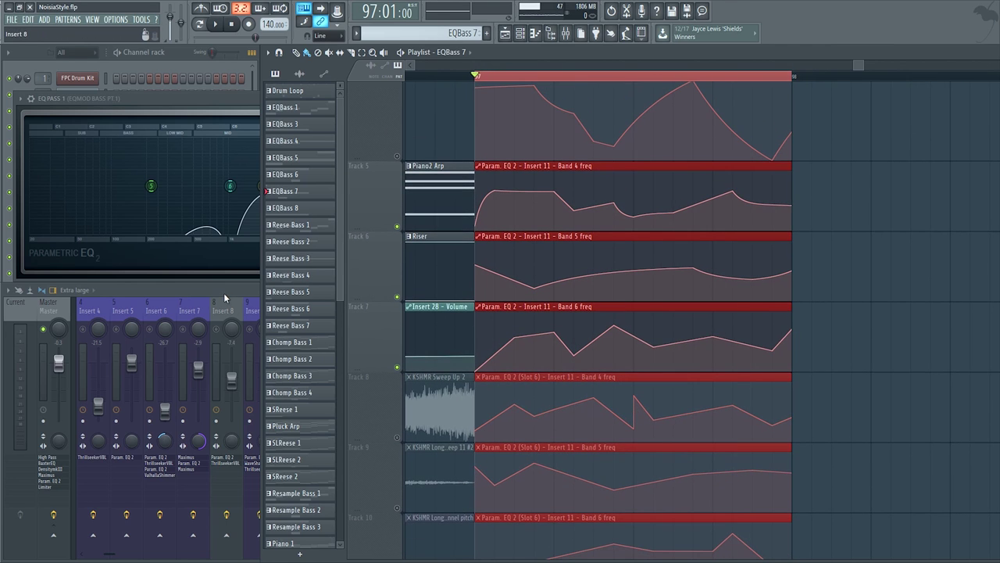
{"action": "left_click", "coordinate": [225, 294]}
{"action": "key", "text": "space"}
{"action": "key", "text": "space"}
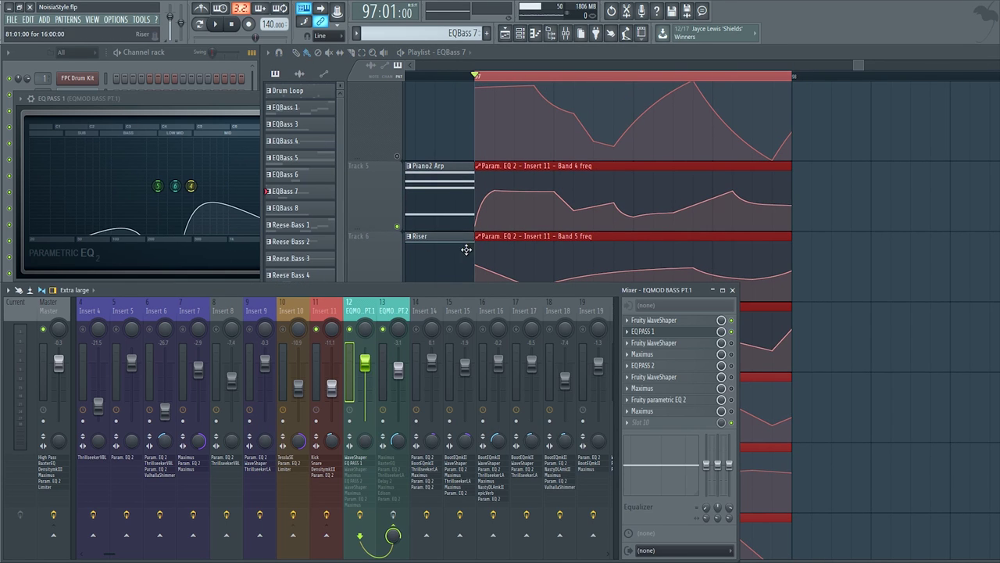
Unmute the EQBass 7, Modulation X and Modulation Y tracks and audition the bar with the mixer in front.
{"action": "left_click", "coordinate": [460, 250]}
{"action": "left_click_drag", "start_coordinate": [460, 250], "coordinate": [452, 343]}
{"action": "scroll", "coordinate": [467, 255], "scroll_direction": "down", "scroll_amount": 1}
{"action": "left_click", "coordinate": [398, 187]}
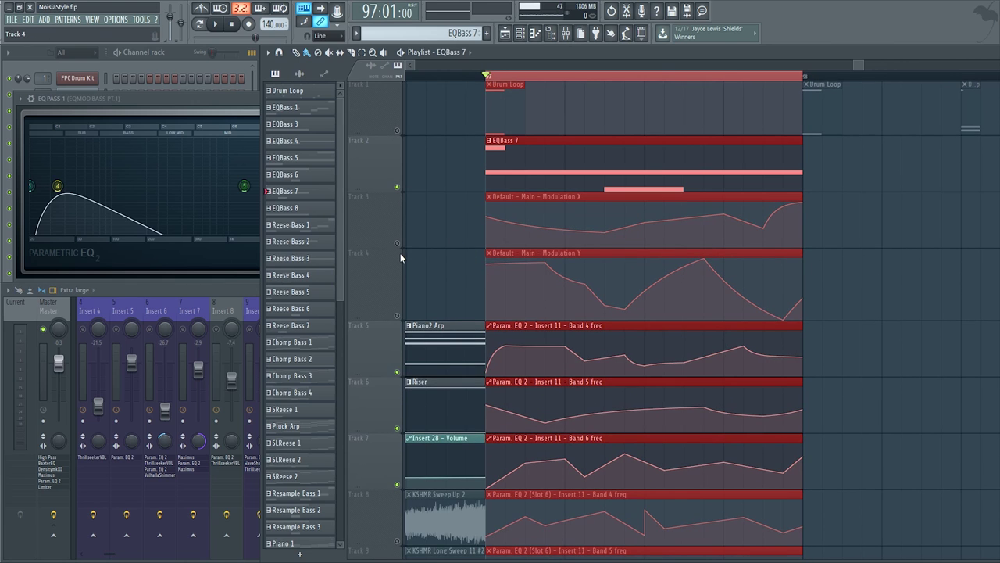
{"action": "left_click", "coordinate": [398, 244]}
{"action": "left_click", "coordinate": [398, 317]}
{"action": "key", "text": "space"}
{"action": "left_click_drag", "start_coordinate": [559, 269], "coordinate": [535, 186]}
{"action": "left_click", "coordinate": [205, 294]}
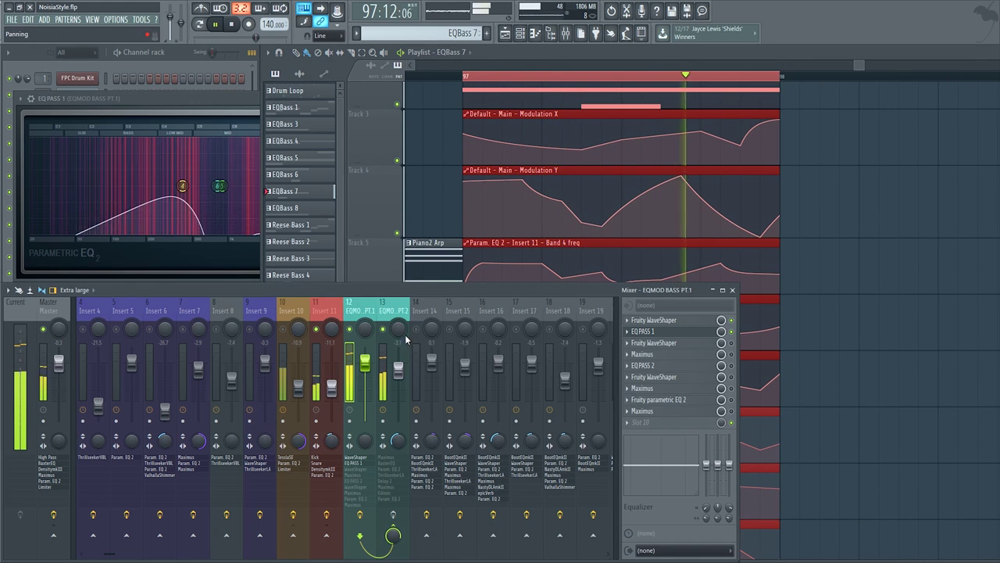
{"action": "key", "text": "space"}
Enable the second Fruity WaveShaper on EQMOD BASS PT.1, open it in an enlarged window, and audition the bar.
{"action": "left_click", "coordinate": [663, 343]}
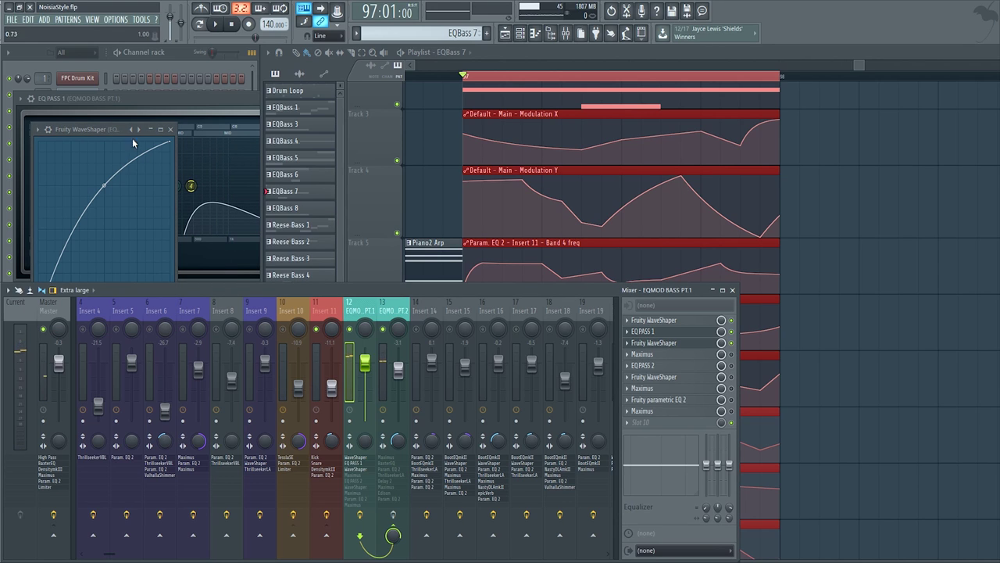
{"action": "left_click_drag", "start_coordinate": [133, 130], "coordinate": [119, 112]}
{"action": "left_click_drag", "start_coordinate": [164, 316], "coordinate": [258, 393]}
{"action": "key", "text": "space"}
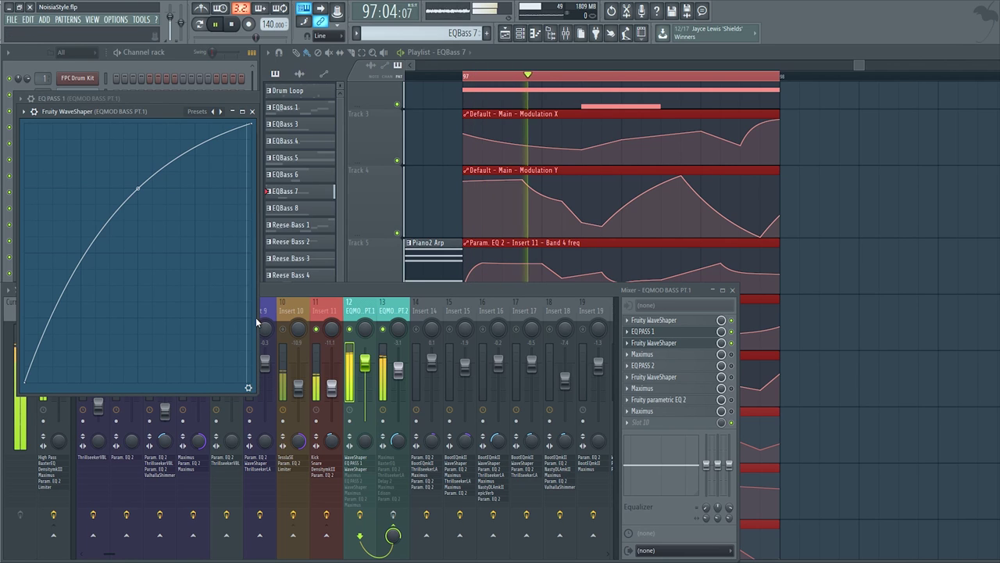
{"action": "key", "text": "space"}
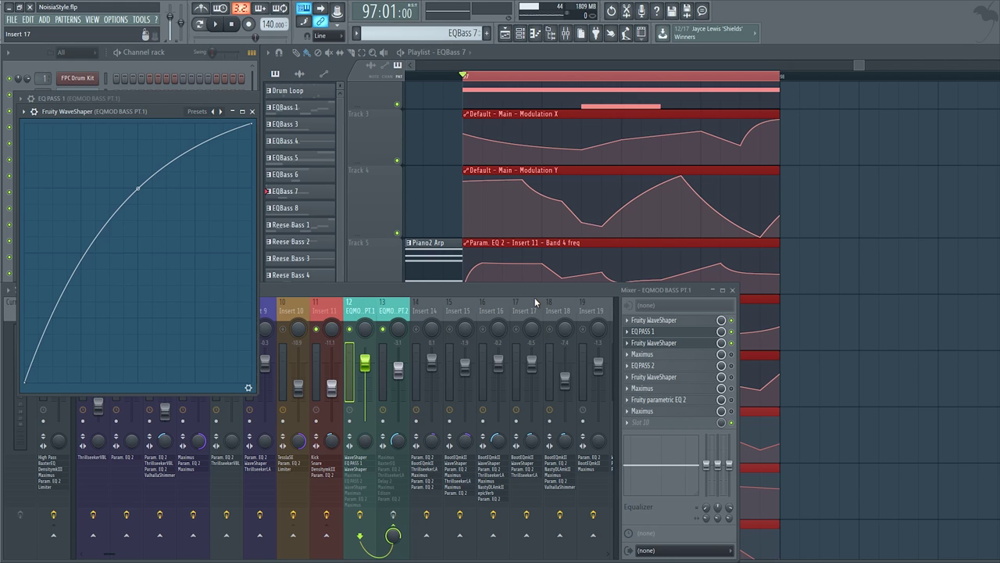
Enable the first Maximus on EQMOD BASS PT.1 and show its window while auditioning the EQBass 7 bar.
{"action": "left_click", "coordinate": [693, 357]}
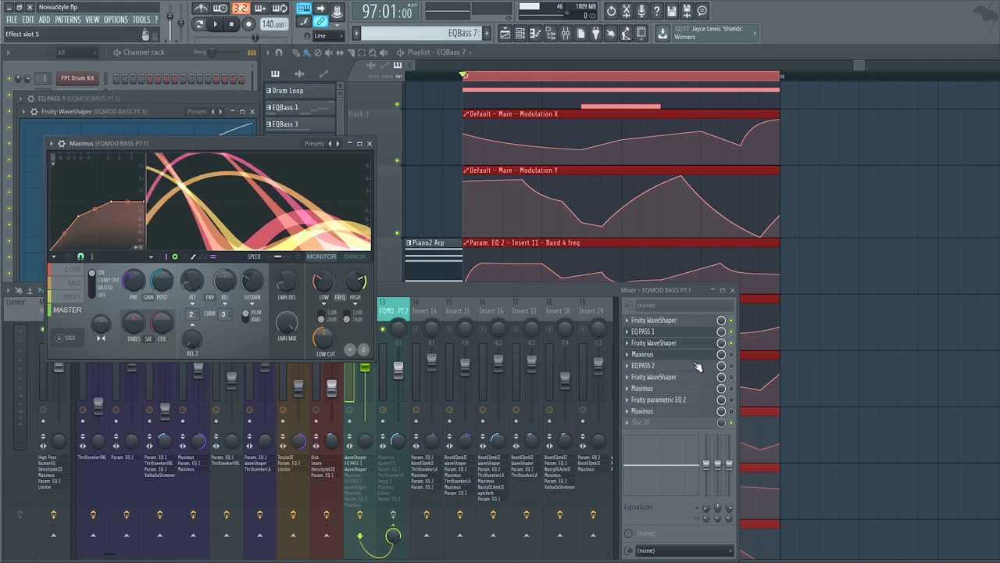
{"action": "left_click", "coordinate": [731, 354]}
{"action": "left_click", "coordinate": [690, 354]}
{"action": "key", "text": "space"}
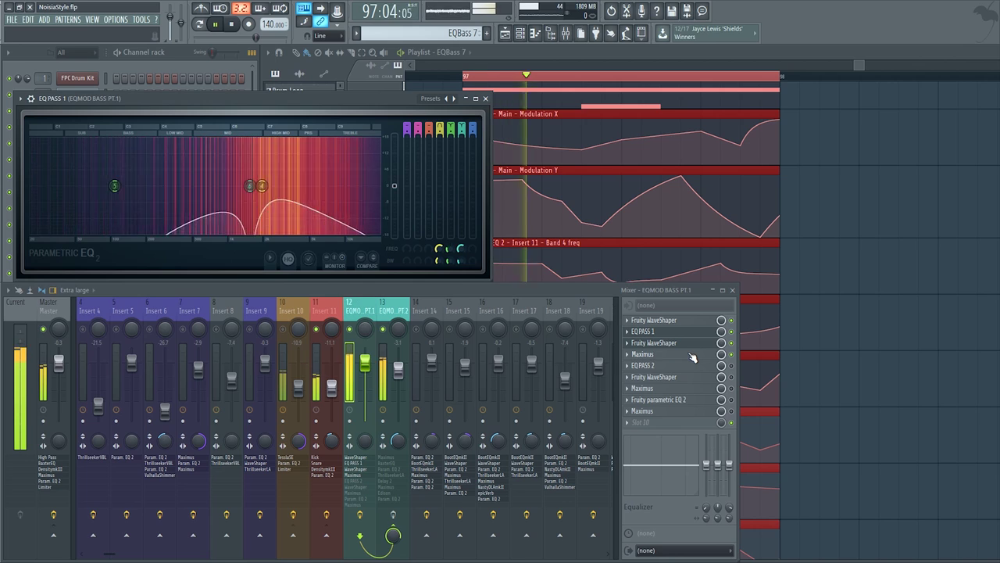
{"action": "left_click", "coordinate": [692, 354]}
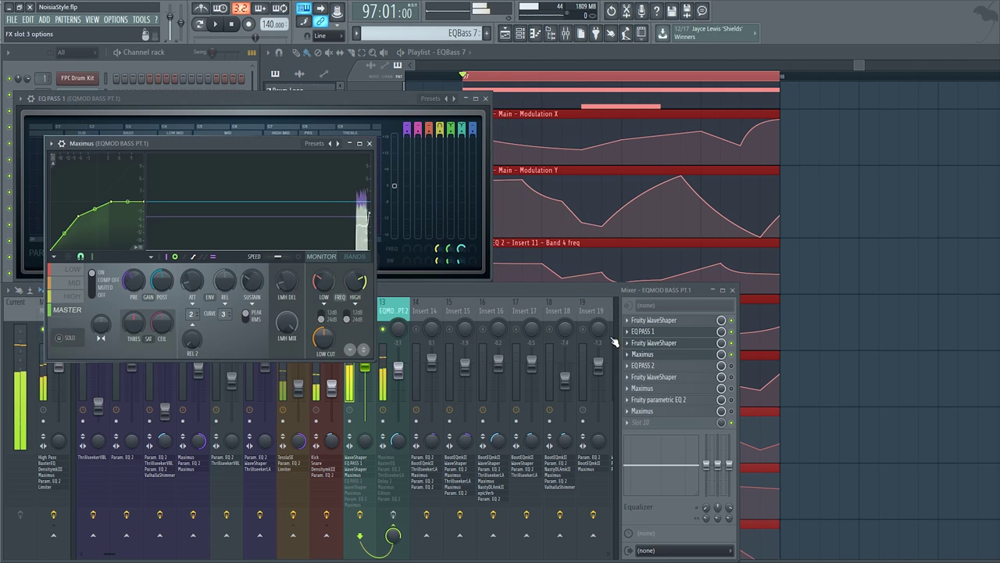
Enable EQ PASS 2 on EQMOD BASS PT.1, open it in an enlarged window, and audition the bar.
{"action": "left_click", "coordinate": [66, 309]}
{"action": "key", "text": "space"}
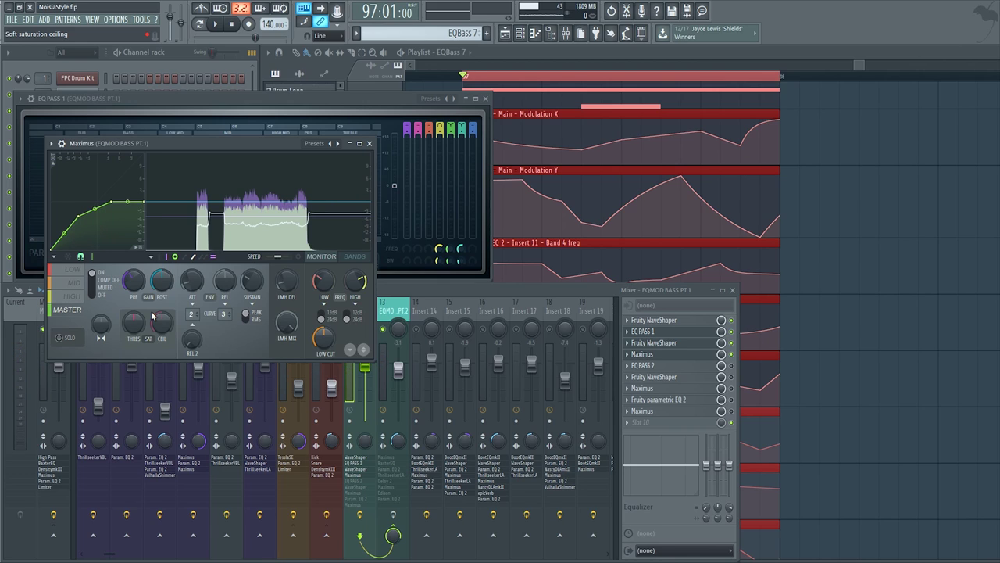
{"action": "left_click", "coordinate": [732, 380]}
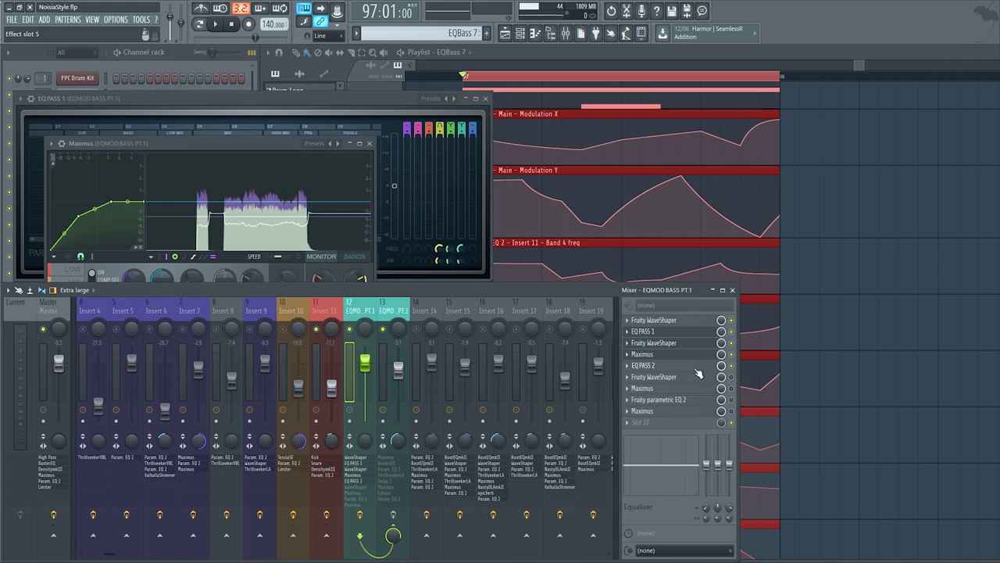
{"action": "left_click", "coordinate": [699, 366]}
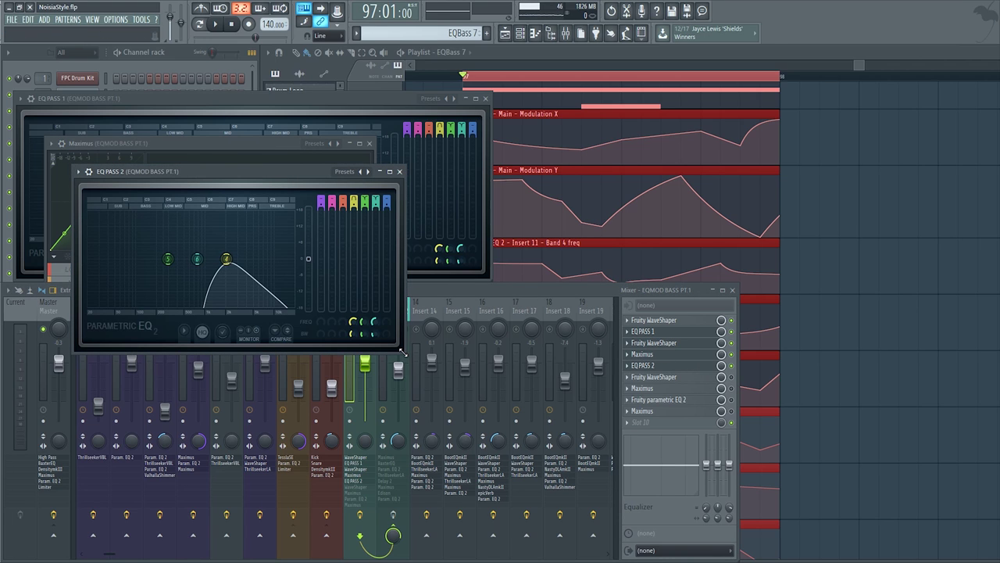
{"action": "left_click_drag", "start_coordinate": [403, 352], "coordinate": [582, 383]}
{"action": "key", "text": "space"}
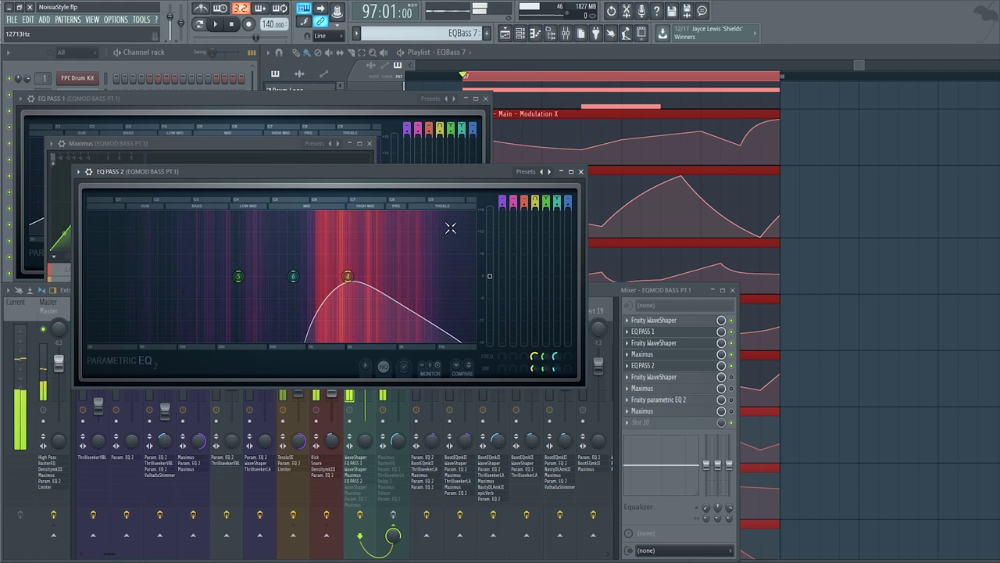
Unmute the playlist track with the Slot 6 Band 4 freq automation of Insert 11 and audition the bar.
{"action": "middle_click", "coordinate": [867, 198]}
{"action": "key", "text": "space"}
{"action": "scroll", "coordinate": [796, 228], "scroll_direction": "down", "scroll_amount": 3}
{"action": "key", "text": "space"}
{"action": "key", "text": "space"}
{"action": "key", "text": "space"}
{"action": "left_click", "coordinate": [397, 356]}
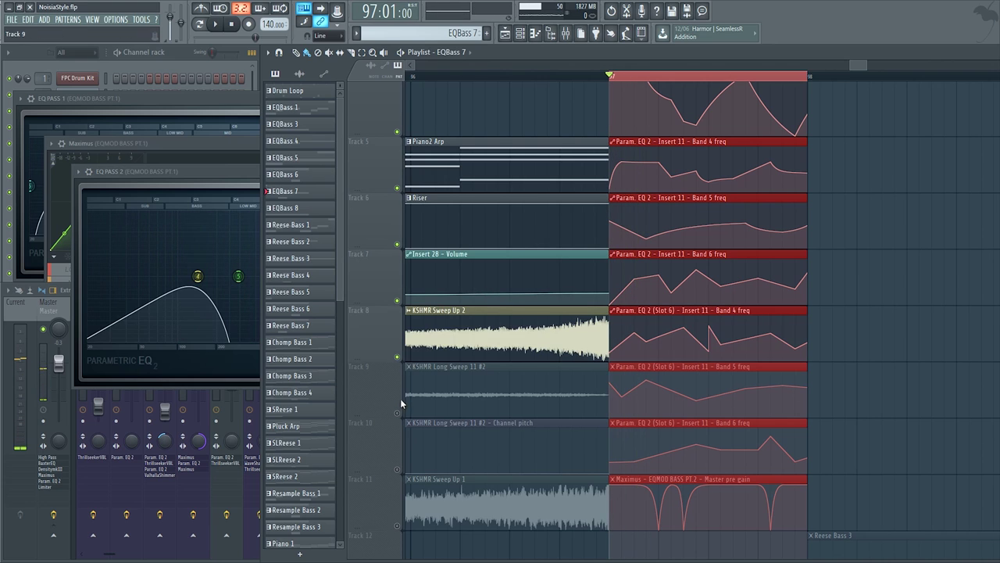
Unmute the Slot 6 Band 5 and Band 6 freq automation tracks and audition the bar with EQ PASS 2 beside the playlist.
{"action": "key", "text": "space"}
{"action": "left_click_drag", "start_coordinate": [202, 173], "coordinate": [159, 116]}
{"action": "key", "text": "space"}
{"action": "middle_click", "coordinate": [795, 278]}
{"action": "scroll", "coordinate": [758, 273], "scroll_direction": "down", "scroll_amount": 2}
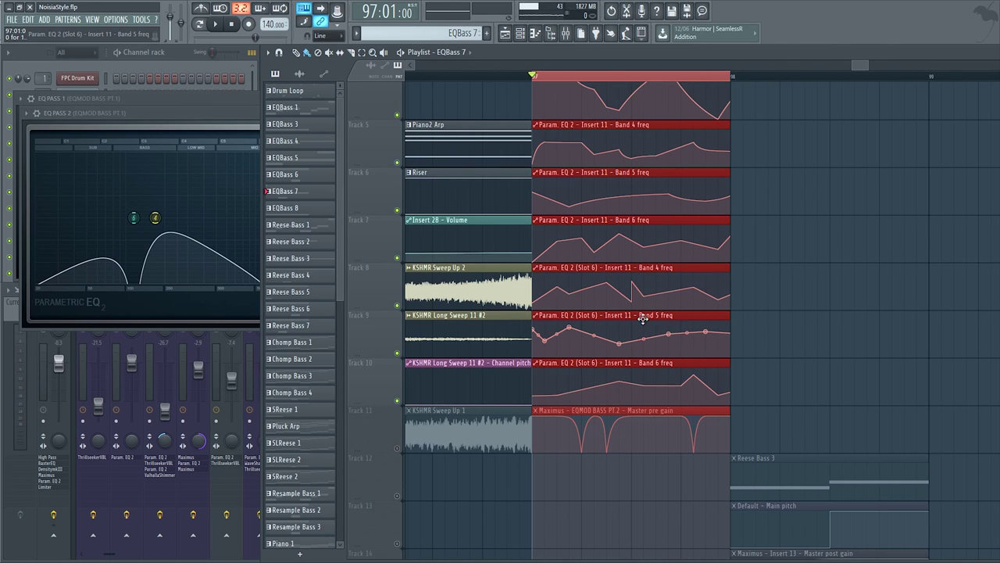
Show the mixer with EQMOD BASS PT.1 selected and audition the bar.
{"action": "key", "text": "F9"}
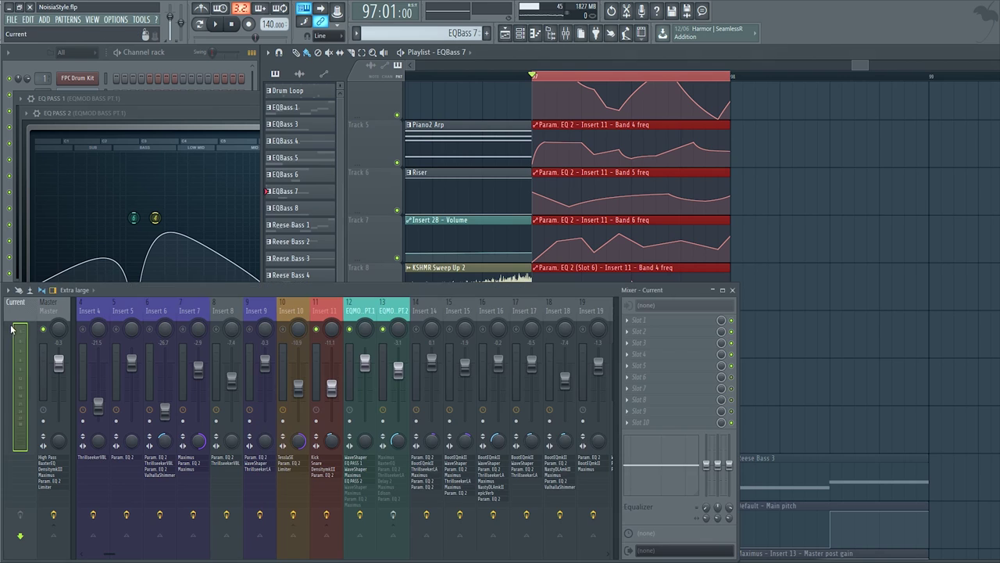
{"action": "key", "text": "space"}
{"action": "left_click", "coordinate": [372, 365]}
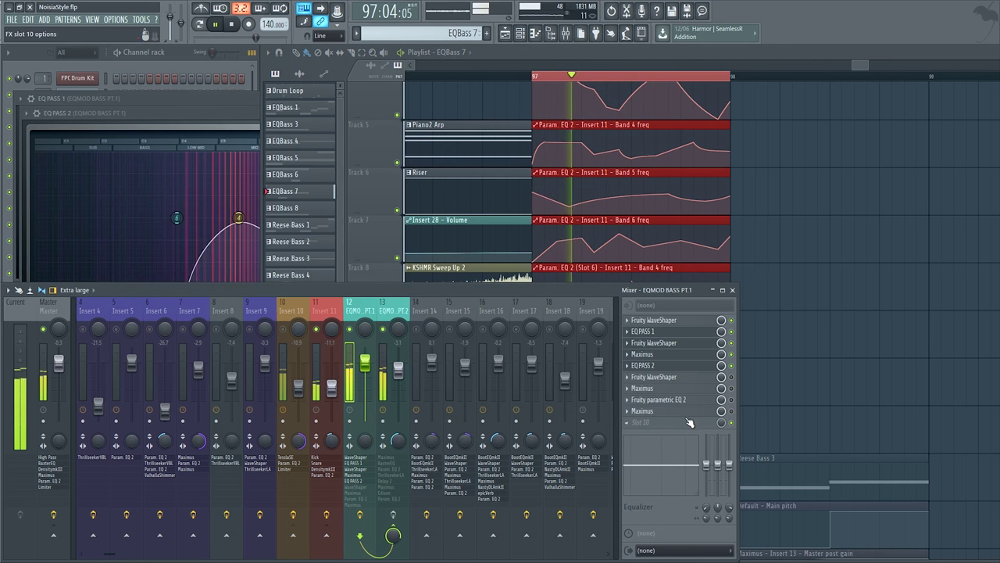
{"action": "key", "text": "space"}
{"action": "key", "text": "space"}
Enable the third Fruity WaveShaper on EQMOD BASS PT.1, show its curve, and audition the bar.
{"action": "left_click", "coordinate": [714, 378]}
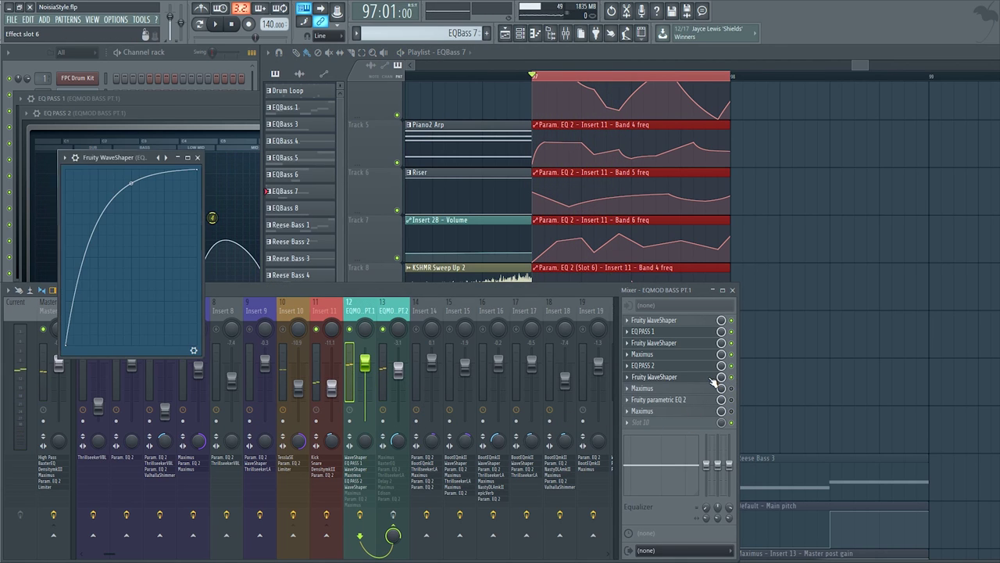
{"action": "key", "text": "space"}
{"action": "key", "text": "space"}
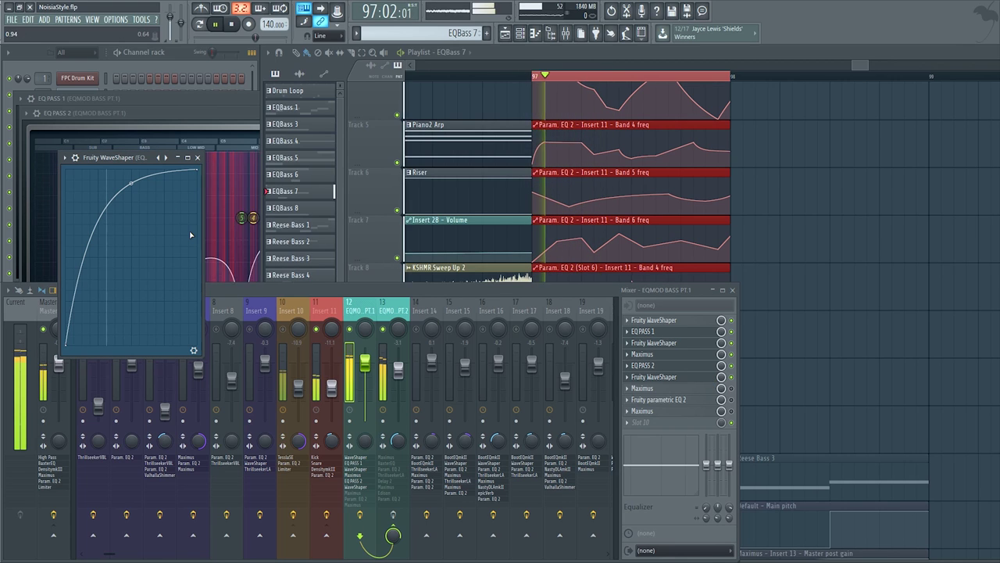
{"action": "key", "text": "space"}
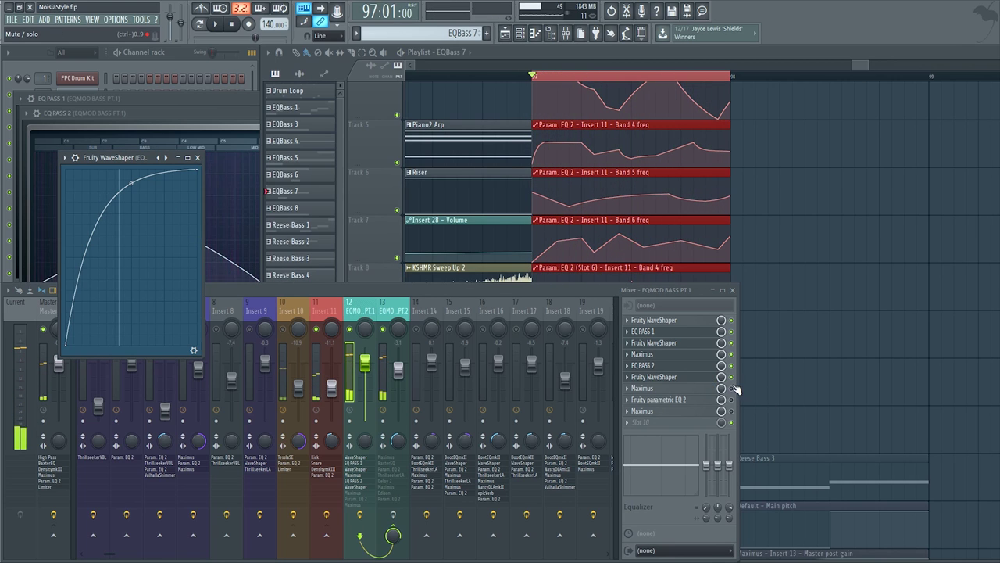
Enable the second Maximus on EQMOD BASS PT.1, look through its low, mid and high bands, and audition the bar.
{"action": "left_click", "coordinate": [732, 389]}
{"action": "left_click", "coordinate": [696, 389]}
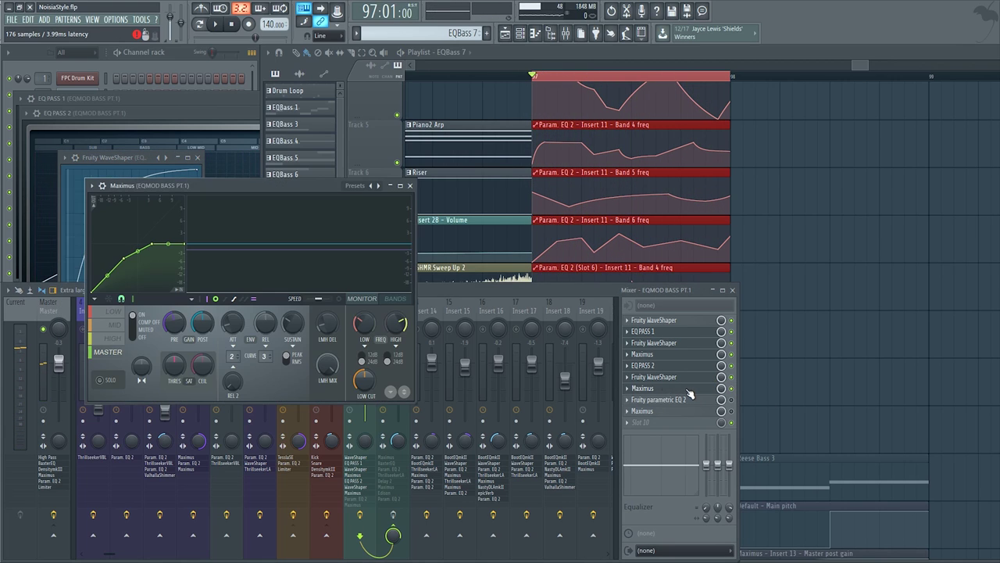
{"action": "left_click_drag", "start_coordinate": [104, 359], "coordinate": [117, 310]}
{"action": "left_click", "coordinate": [113, 324]}
{"action": "left_click", "coordinate": [113, 339]}
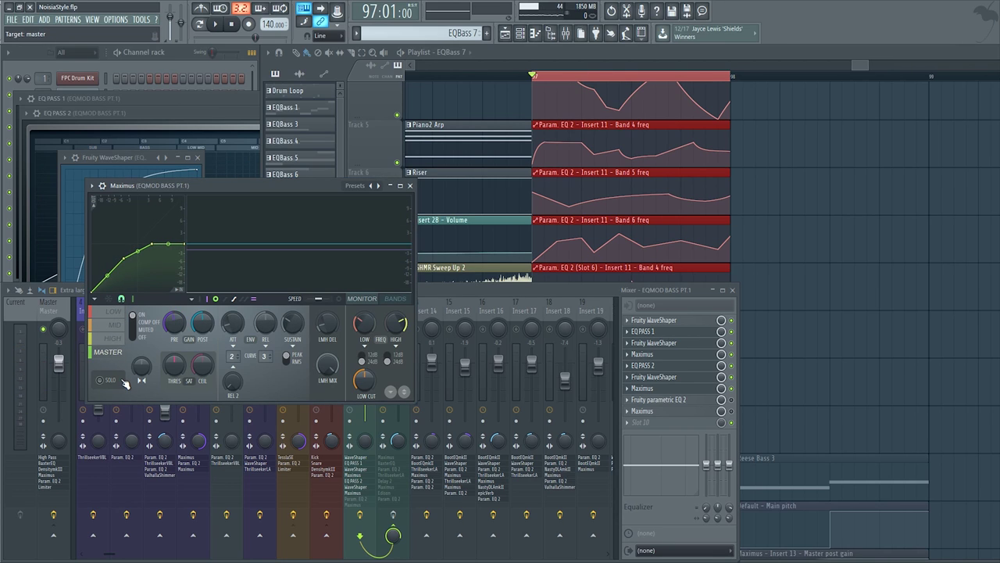
{"action": "left_click", "coordinate": [110, 311]}
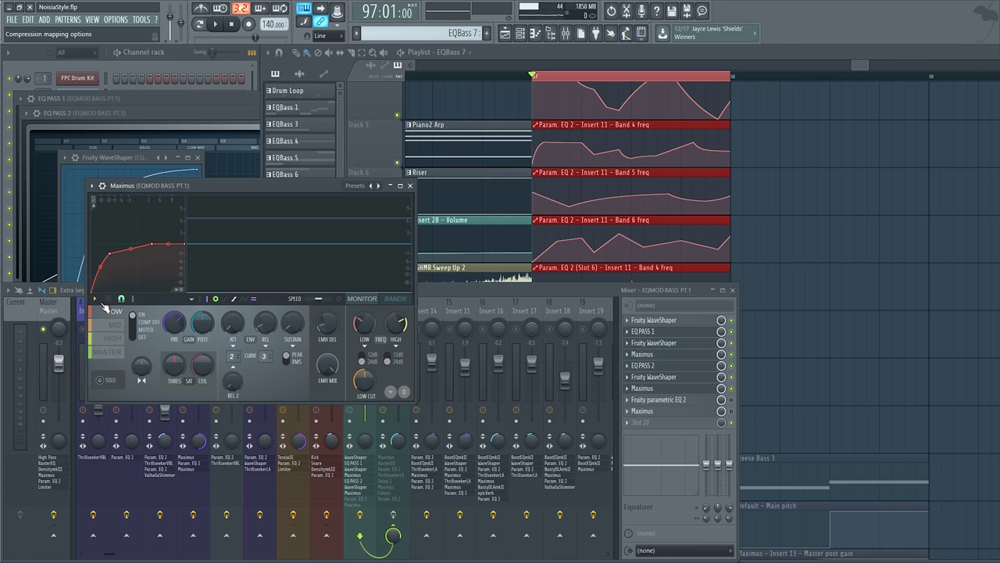
{"action": "key", "text": "space"}
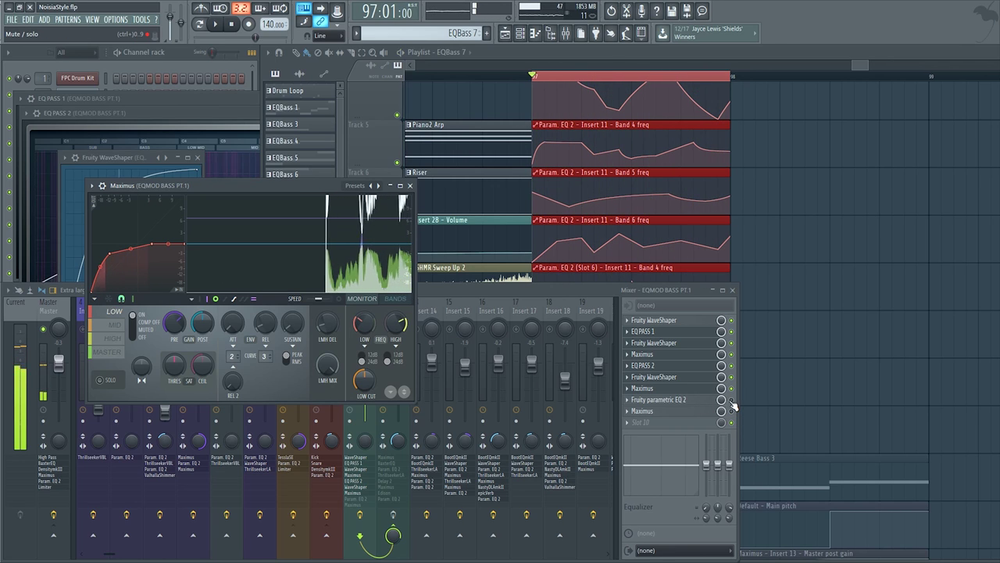
Enable Fruity parametric EQ 2 on EQMOD BASS PT.1, show its window, and audition the bar.
{"action": "left_click", "coordinate": [698, 402]}
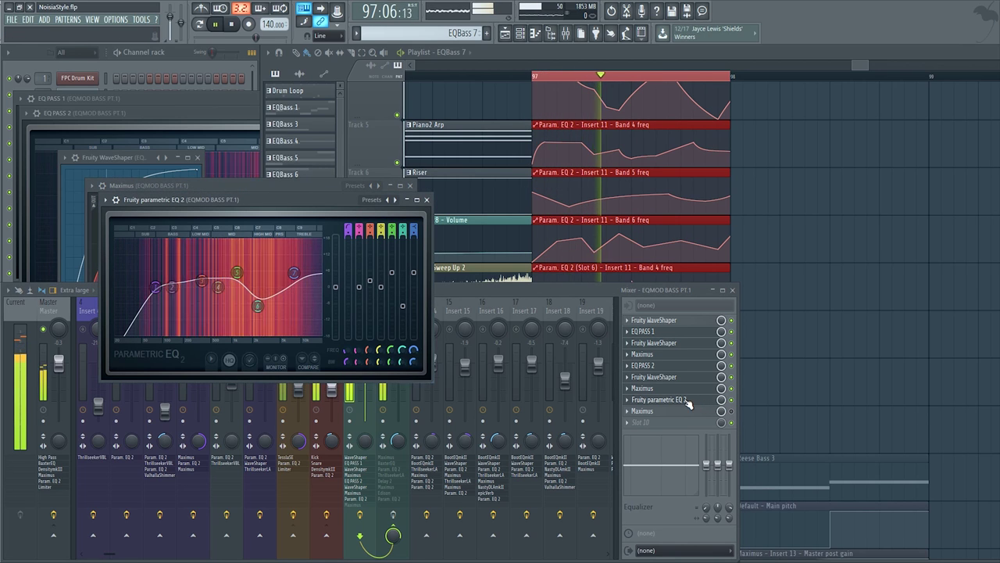
{"action": "key", "text": "space"}
{"action": "key", "text": "space"}
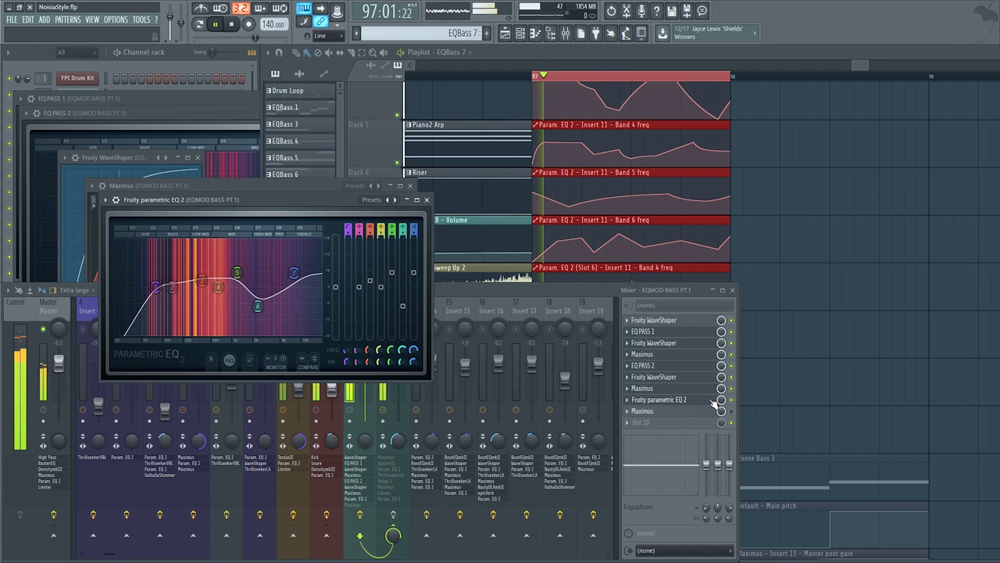
{"action": "key", "text": "space"}
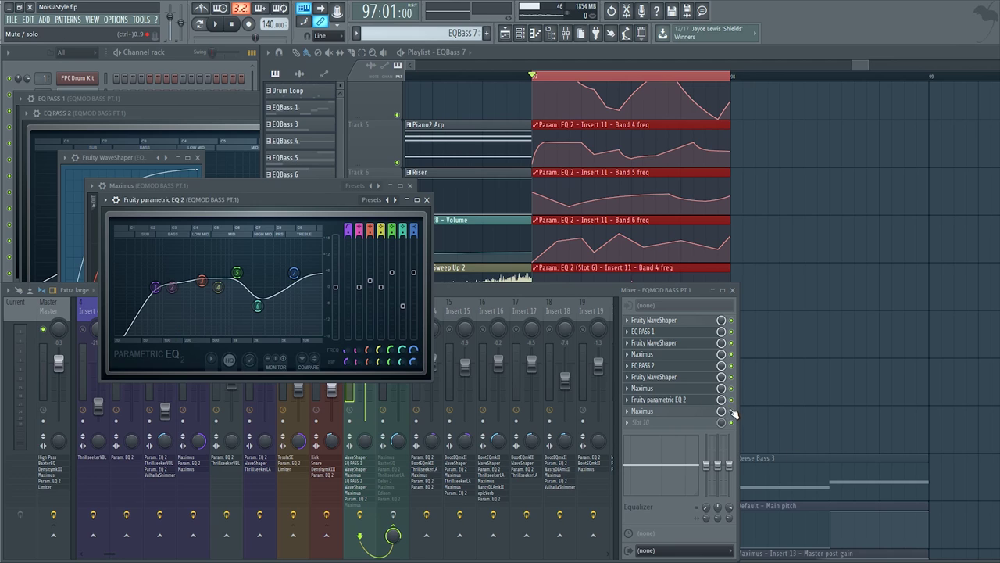
Enable the last Maximus on EQMOD BASS PT.1, show its window, and audition the bar.
{"action": "left_click", "coordinate": [656, 435]}
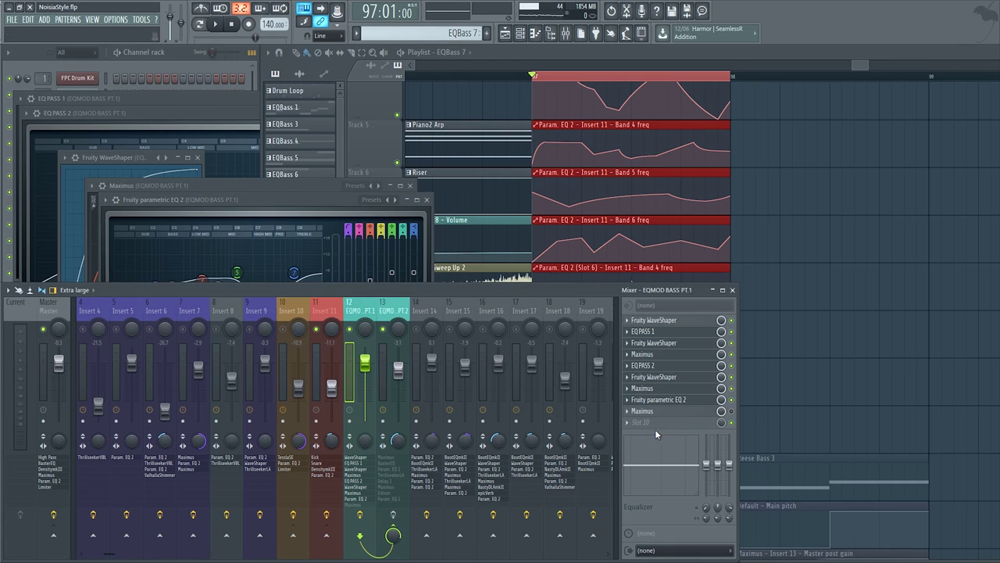
{"action": "key", "text": "space"}
{"action": "left_click", "coordinate": [642, 410]}
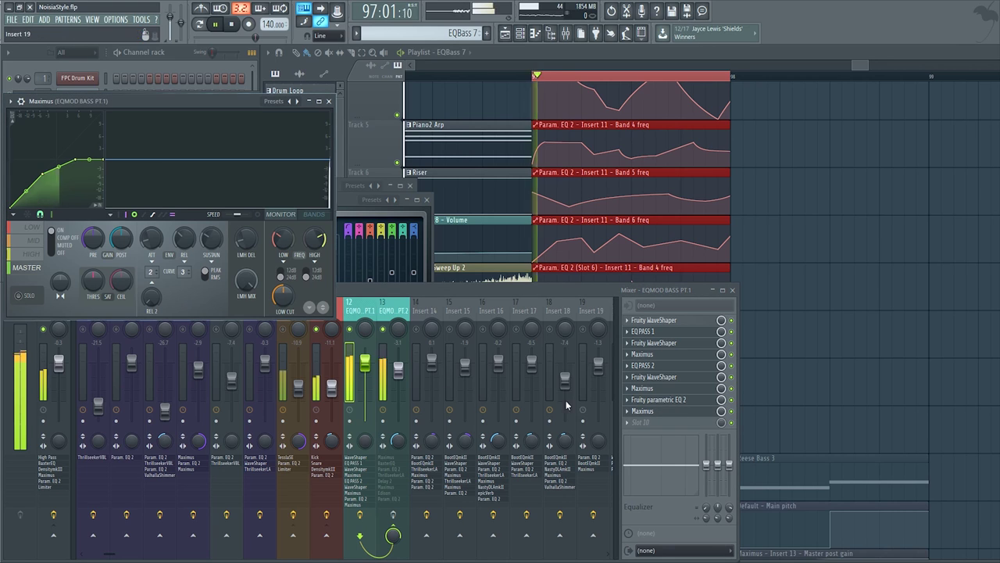
{"action": "key", "text": "space"}
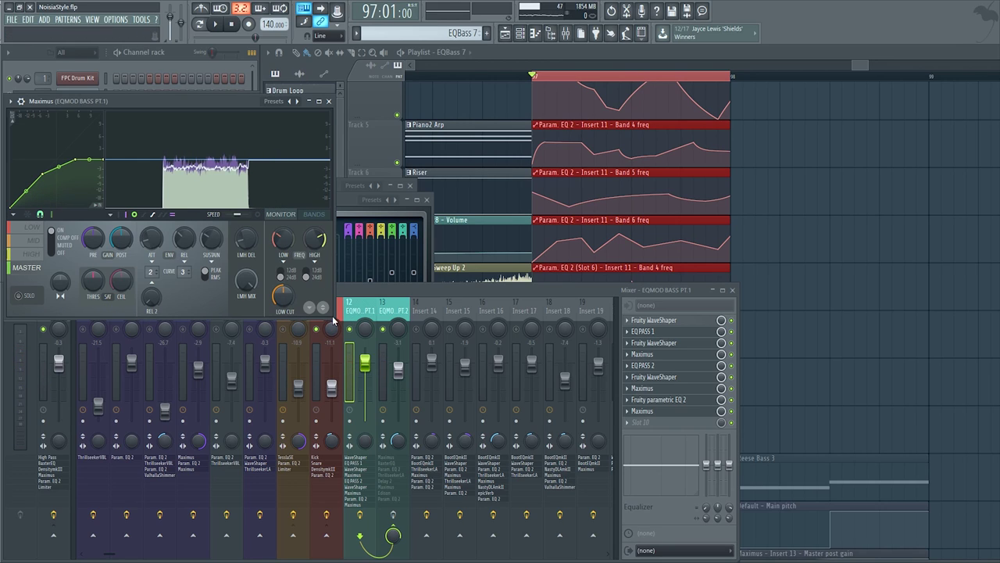
Examine the low band of the last Maximus in an enlarged window while auditioning the bar, and shrink the window again.
{"action": "left_click_drag", "start_coordinate": [333, 319], "coordinate": [516, 410]}
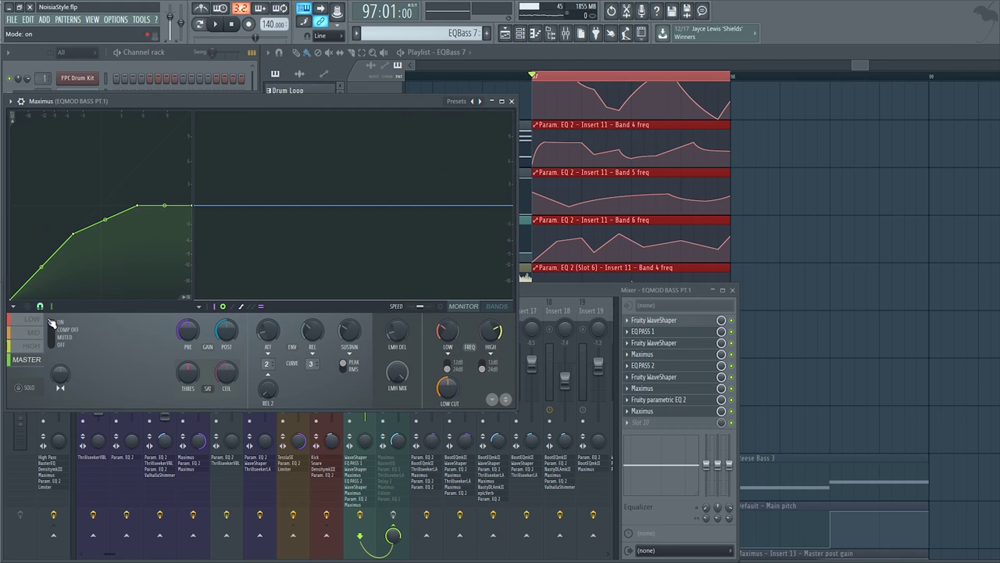
{"action": "left_click", "coordinate": [33, 319]}
{"action": "key", "text": "space"}
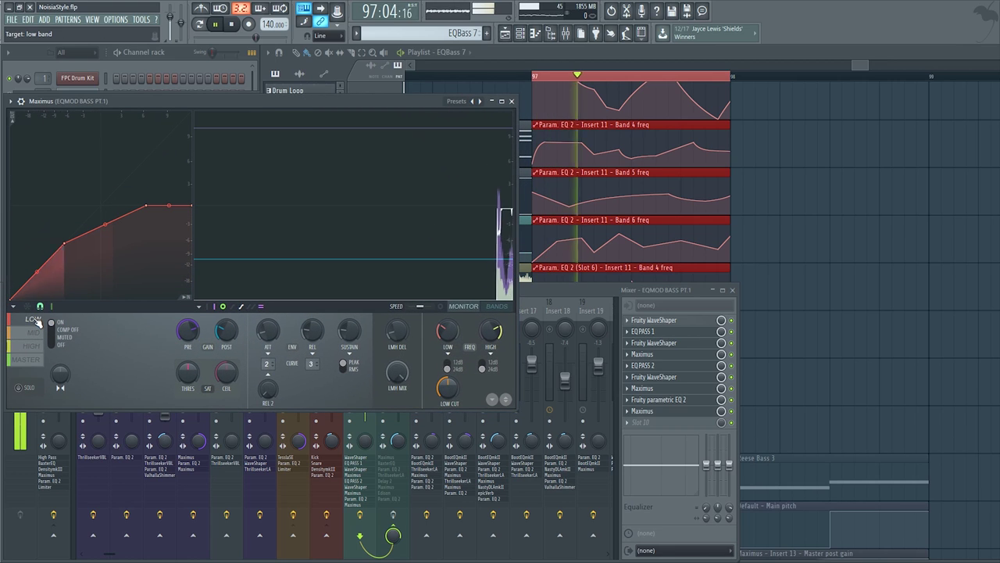
{"action": "key", "text": "space"}
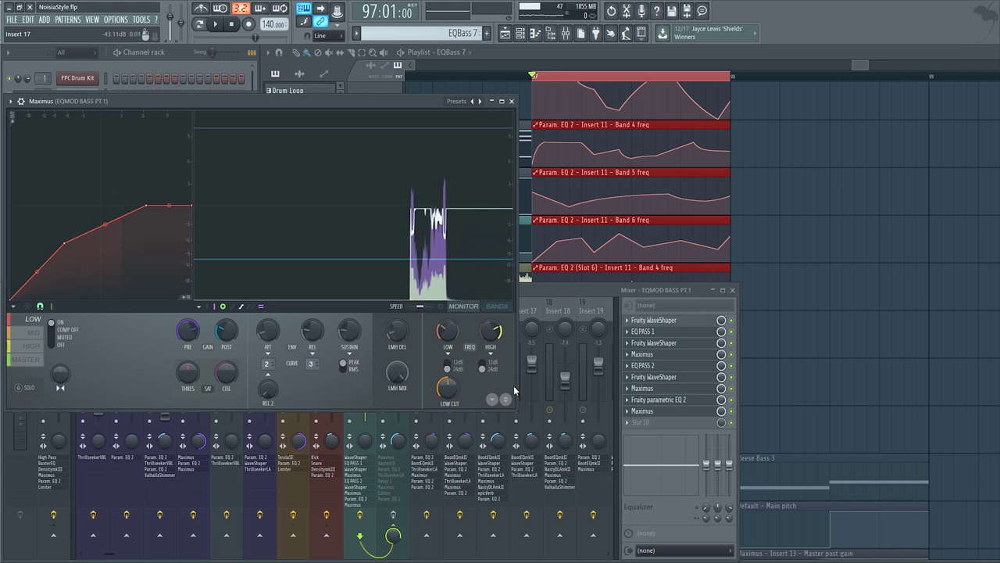
{"action": "left_click_drag", "start_coordinate": [516, 386], "coordinate": [729, 386]}
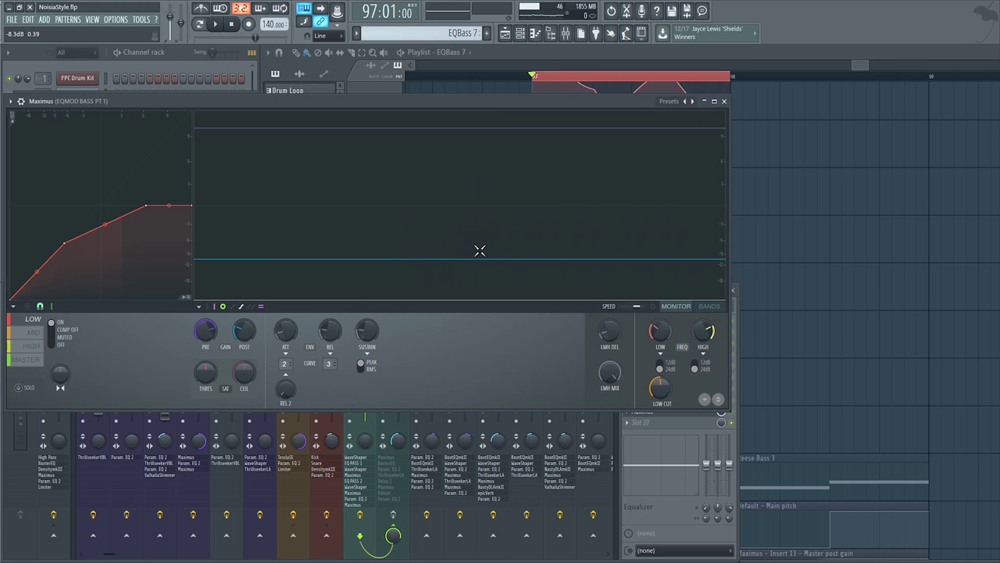
{"action": "key", "text": "space"}
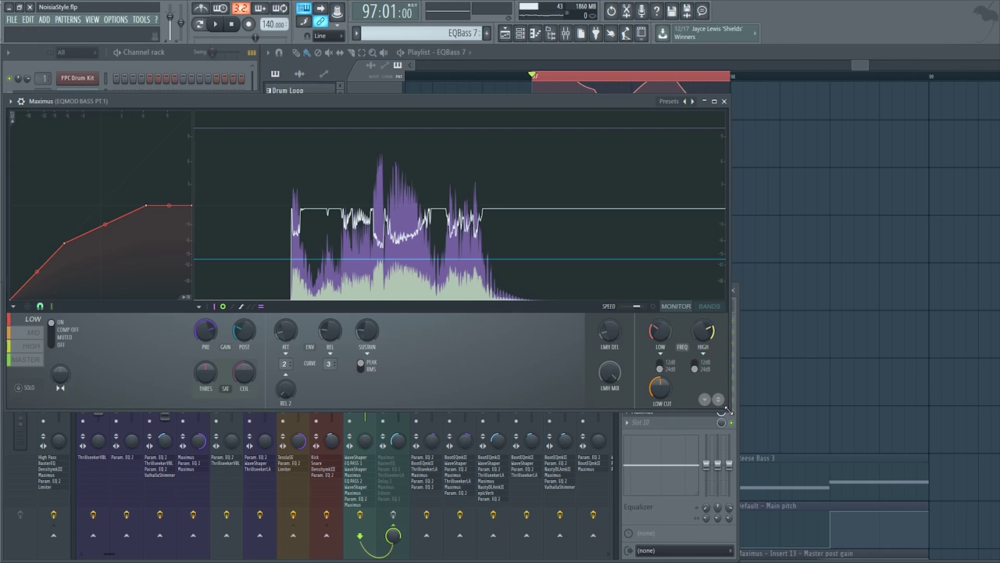
{"action": "left_click_drag", "start_coordinate": [730, 414], "coordinate": [332, 317]}
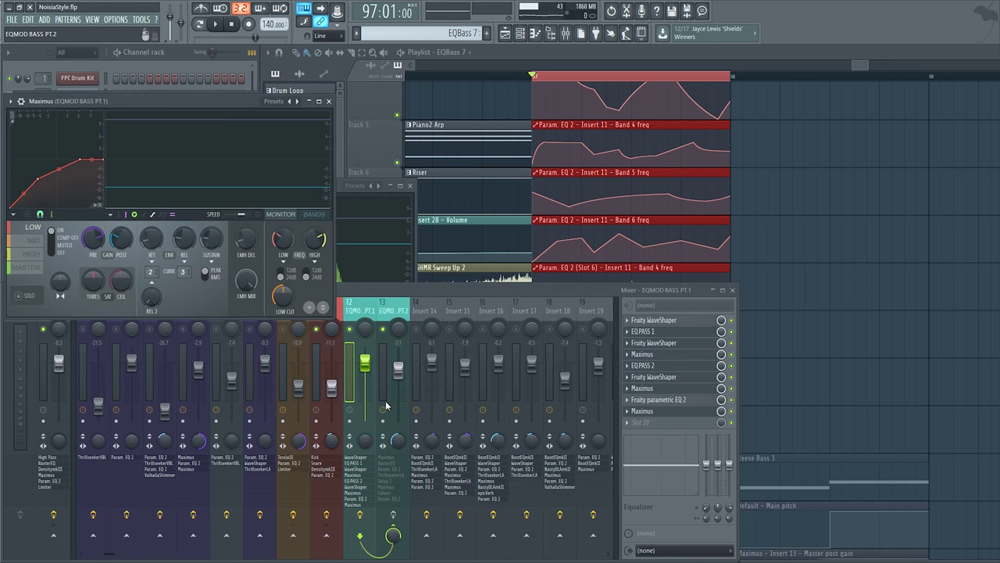
Turn on the effects of EQMOD BASS PT.2, open its first Maximus, and audition the bar.
{"action": "left_click", "coordinate": [382, 352]}
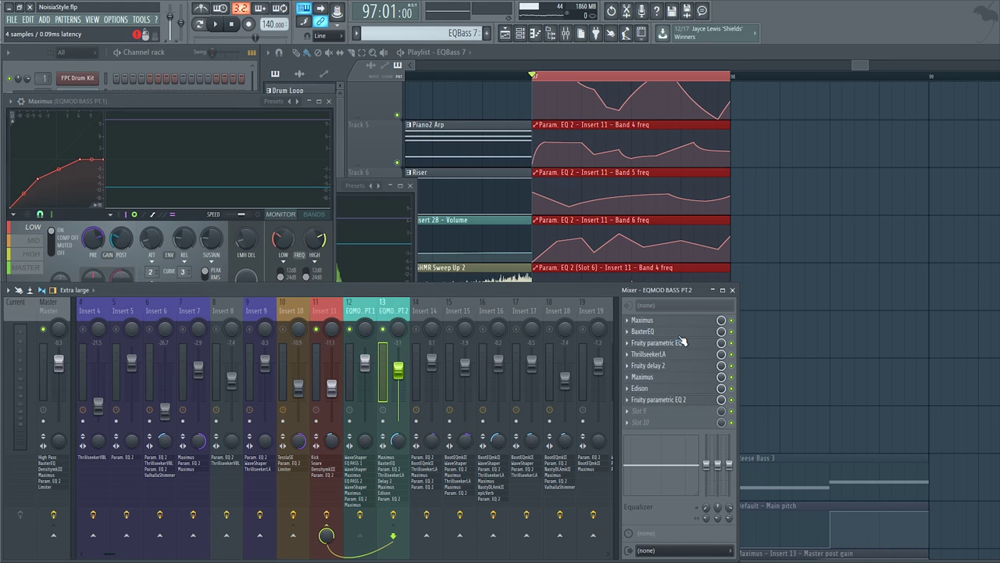
{"action": "left_click", "coordinate": [670, 321]}
{"action": "key", "text": "space"}
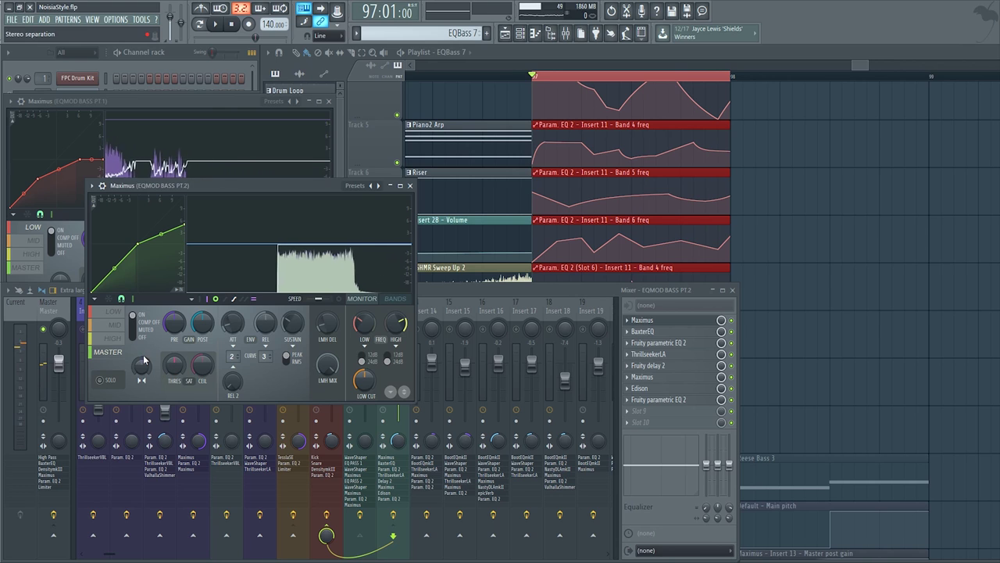
Unmute the playlist track with the EQMOD BASS PT.2 Maximus Master pre gain automation.
{"action": "left_click", "coordinate": [706, 174]}
{"action": "scroll", "coordinate": [705, 174], "scroll_direction": "down", "scroll_amount": 3}
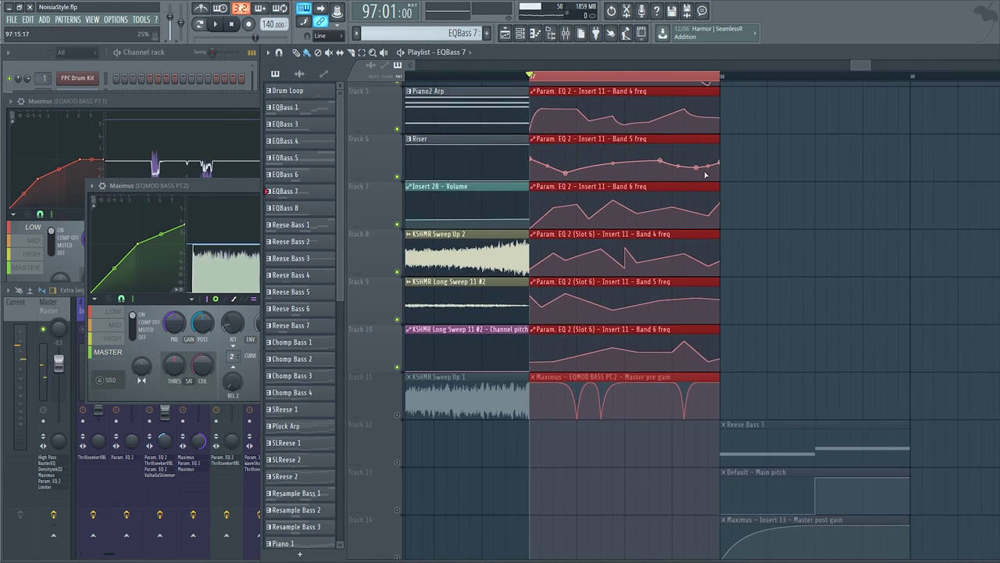
{"action": "scroll", "coordinate": [540, 330], "scroll_direction": "up", "scroll_amount": 3}
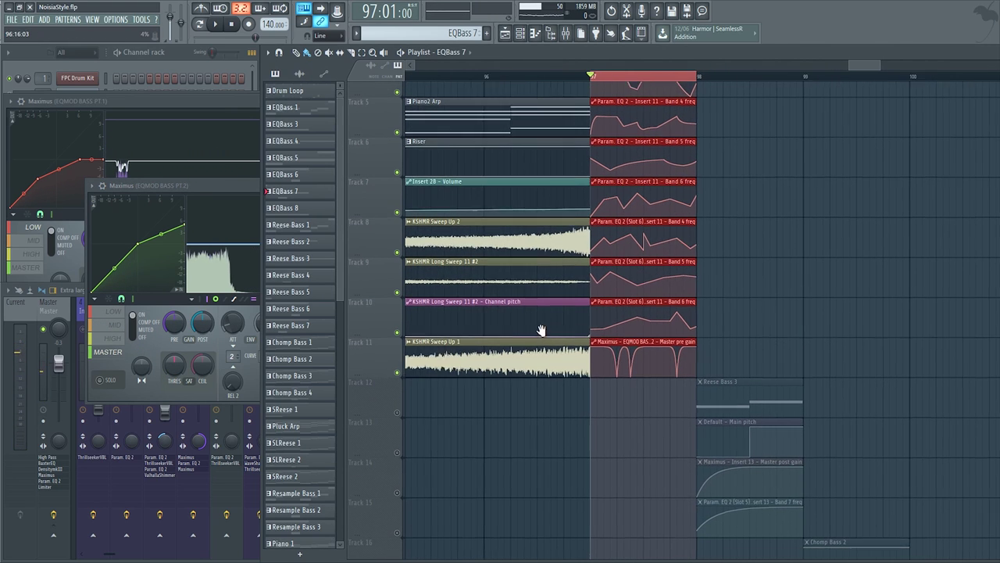
Audition the bar with the EQMOD BASS PT.2 Maximus beside the playlist and examine the Master pre gain automation curve.
{"action": "left_click_drag", "start_coordinate": [185, 183], "coordinate": [117, 101]}
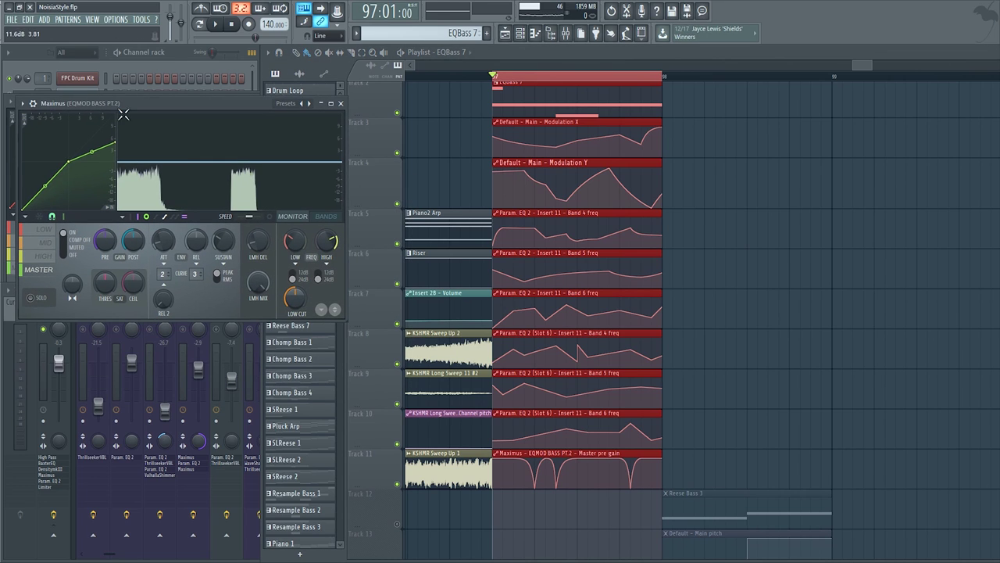
{"action": "key", "text": "space"}
{"action": "key", "text": "space"}
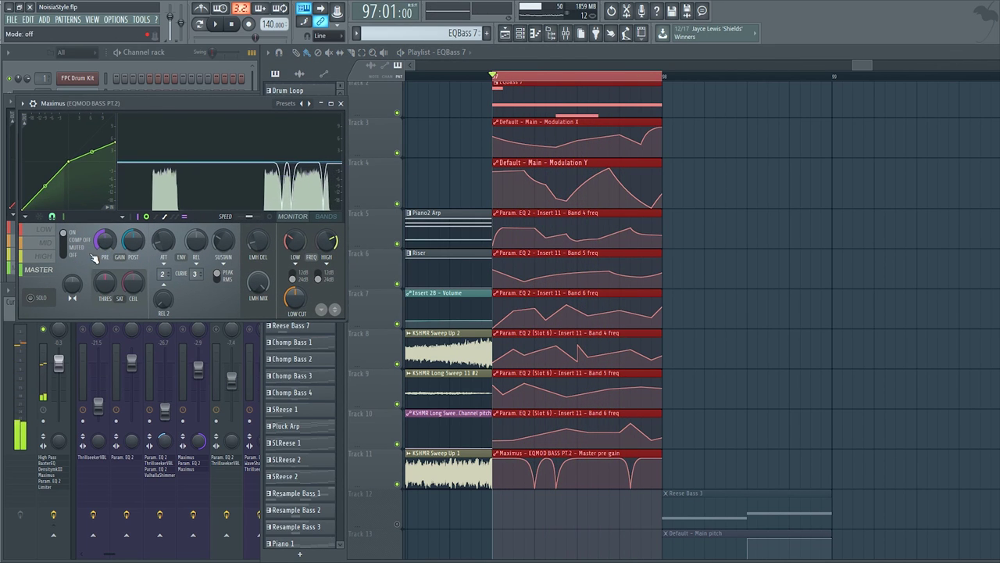
{"action": "scroll", "coordinate": [675, 290], "scroll_direction": "up", "scroll_amount": 5}
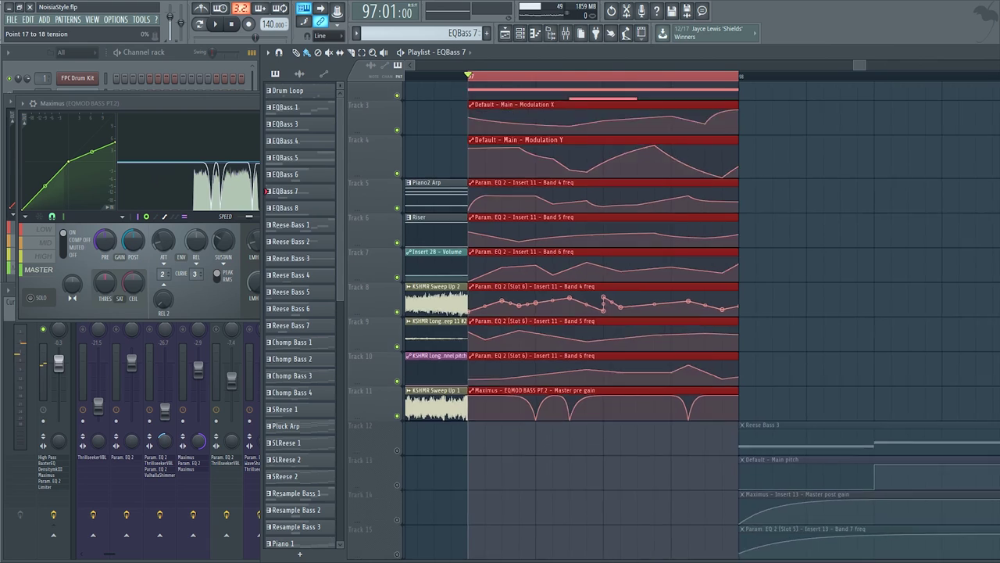
{"action": "left_click_drag", "start_coordinate": [618, 438], "coordinate": [601, 423]}
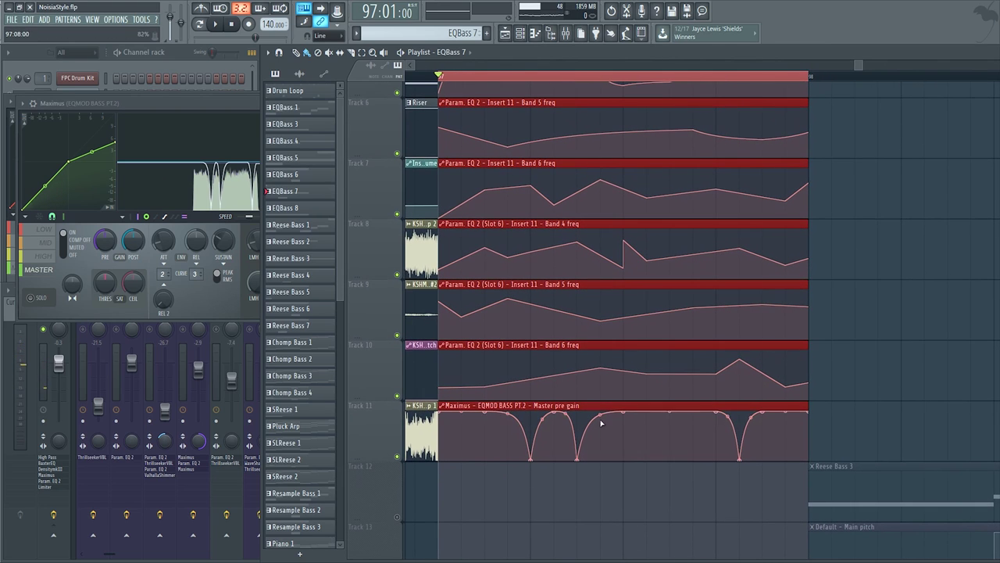
Deselect the automation clips and examine the Master pre gain setting in the EQMOD BASS PT.2 Maximus.
{"action": "double_click", "coordinate": [551, 407]}
{"action": "left_click", "coordinate": [374, 185]}
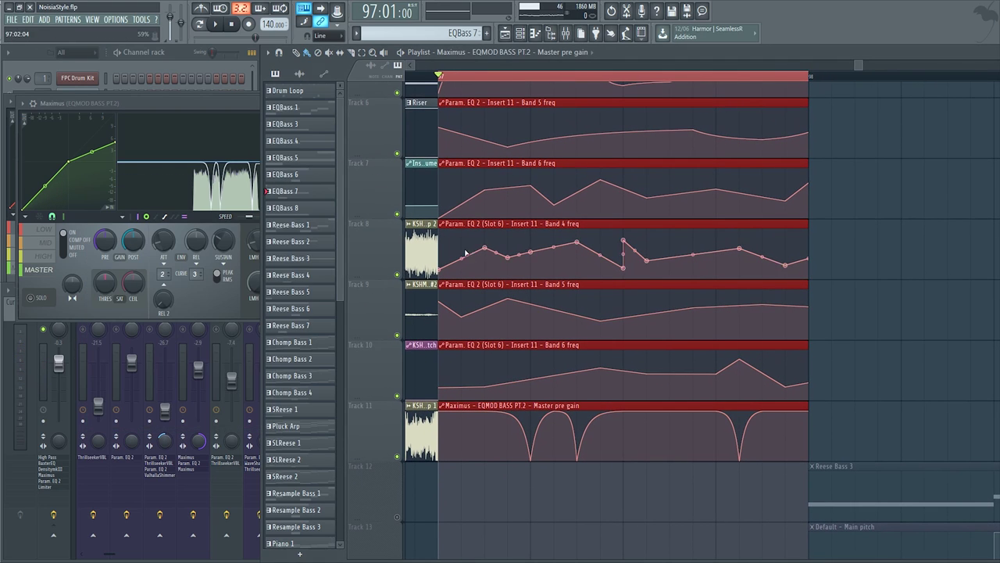
{"action": "left_click", "coordinate": [443, 414]}
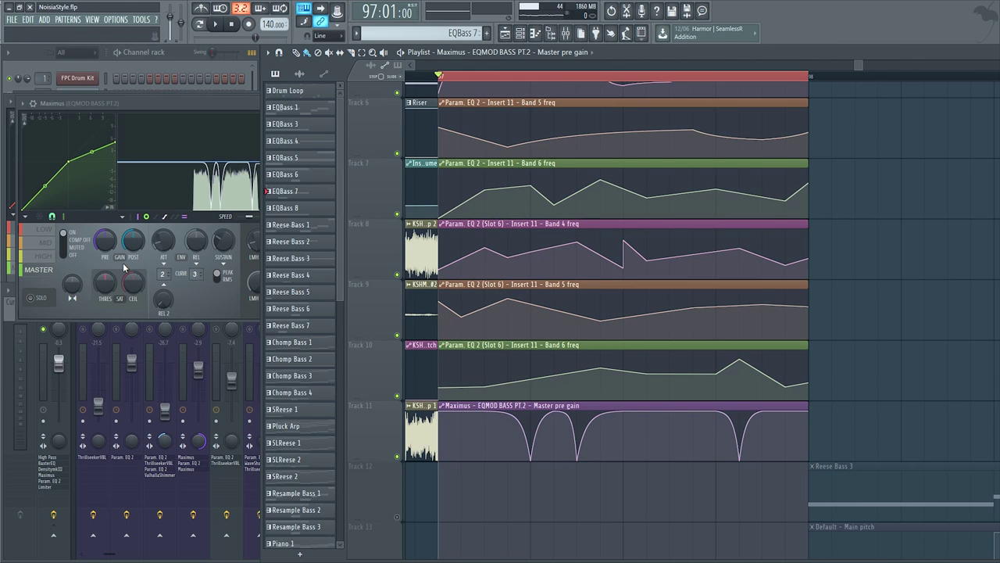
{"action": "left_click", "coordinate": [106, 243]}
{"action": "left_click_drag", "start_coordinate": [102, 230], "coordinate": [101, 190]}
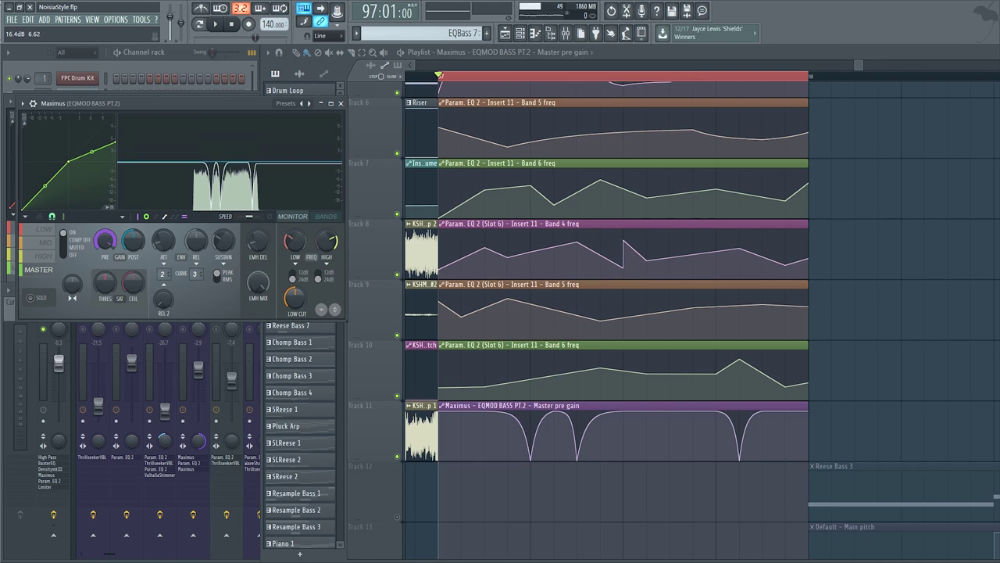
Audition the bar with the Maximus Master pre gain automation in view in the playlist.
{"action": "double_click", "coordinate": [574, 405]}
{"action": "left_click", "coordinate": [374, 185]}
{"action": "left_click_drag", "start_coordinate": [659, 296], "coordinate": [680, 315]}
{"action": "key", "text": "space"}
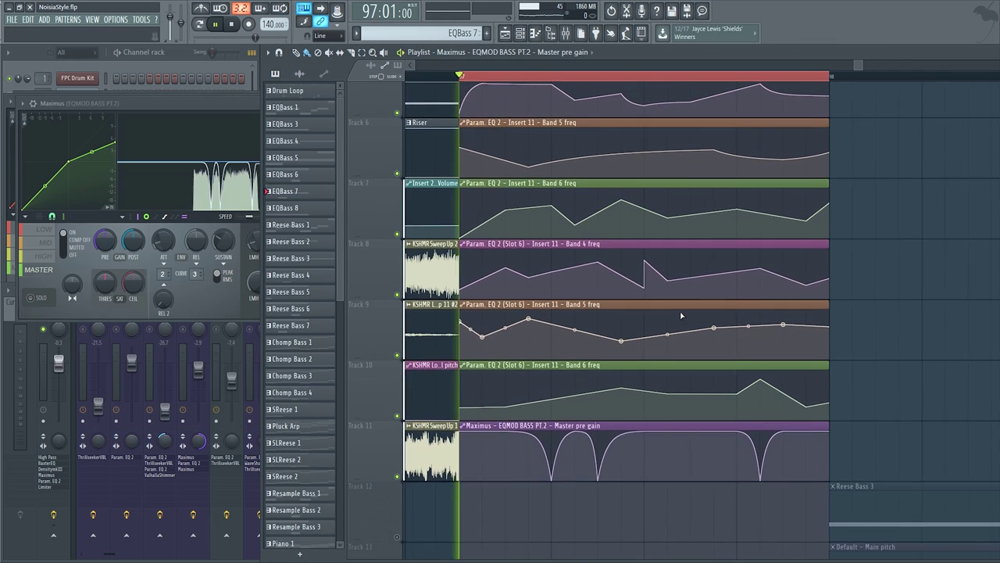
{"action": "key", "text": "space"}
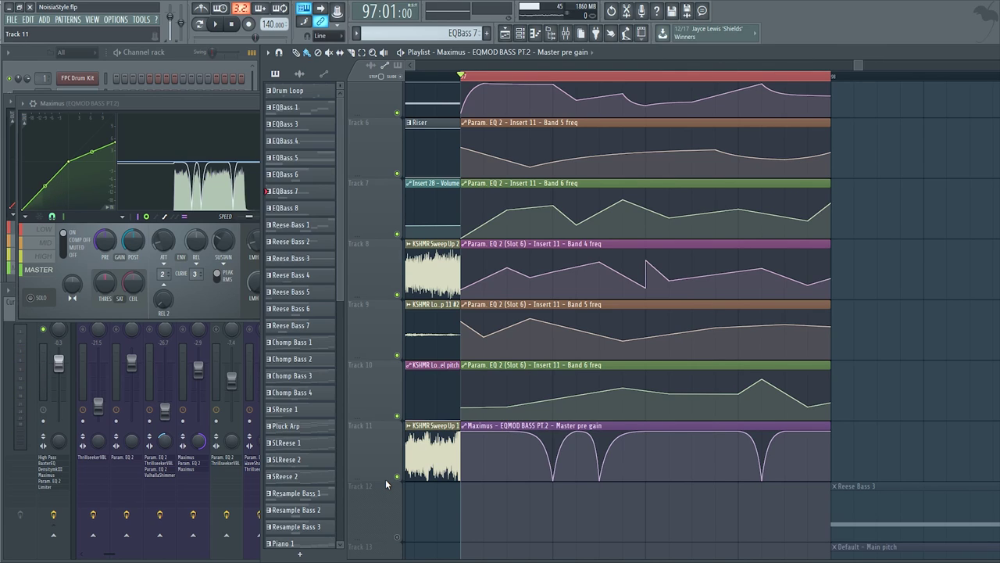
Compare the bar with playlist Track 11's Maximus Master pre gain automation muted and then unmuted.
{"action": "left_click", "coordinate": [397, 477]}
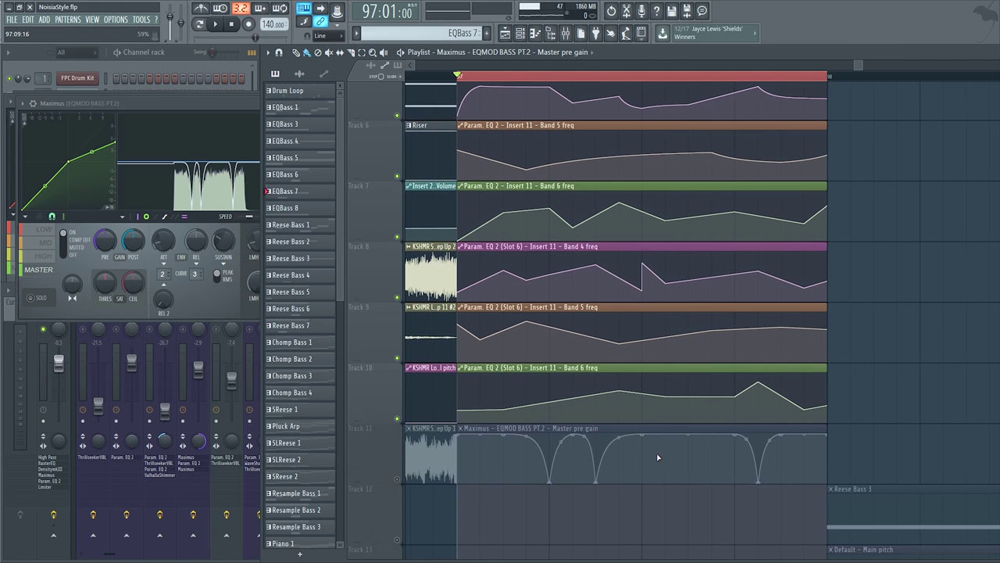
{"action": "key", "text": "space"}
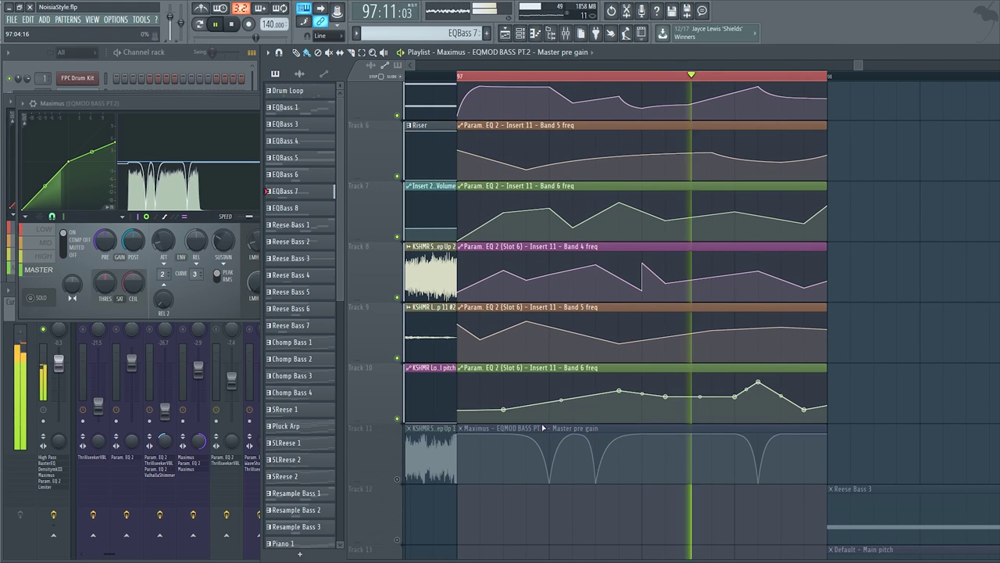
{"action": "left_click", "coordinate": [397, 478]}
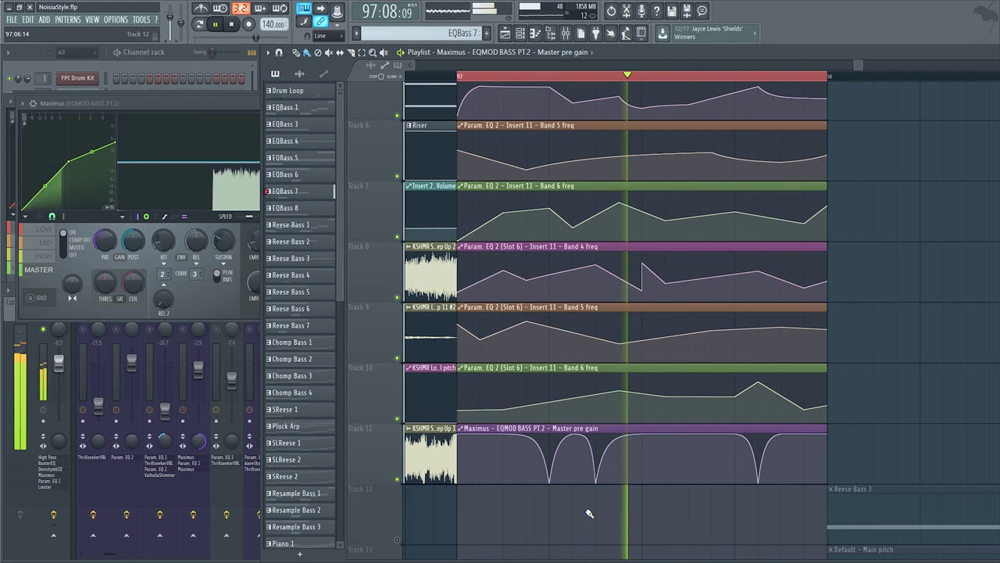
{"action": "key", "text": "space"}
{"action": "scroll", "coordinate": [588, 427], "scroll_direction": "up", "scroll_amount": 1}
{"action": "scroll", "coordinate": [588, 426], "scroll_direction": "down", "scroll_amount": 4}
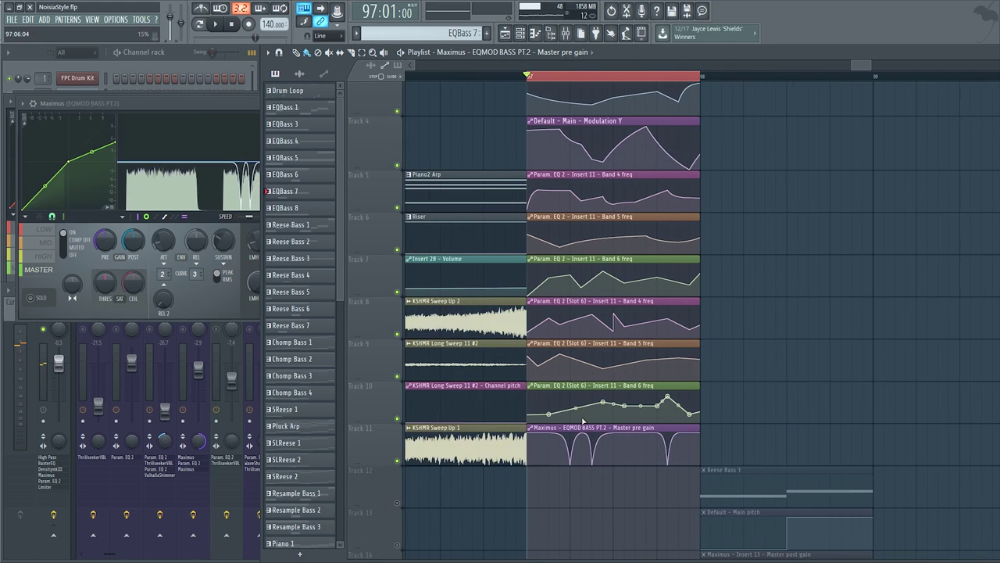
{"action": "key", "text": "F9"}
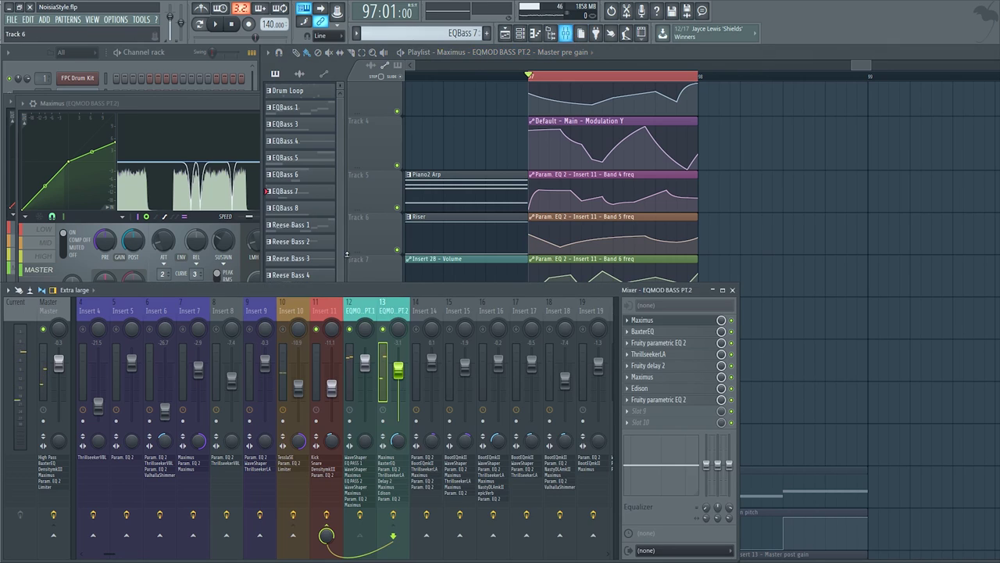
{"action": "left_click", "coordinate": [322, 369]}
{"action": "left_click", "coordinate": [667, 321]}
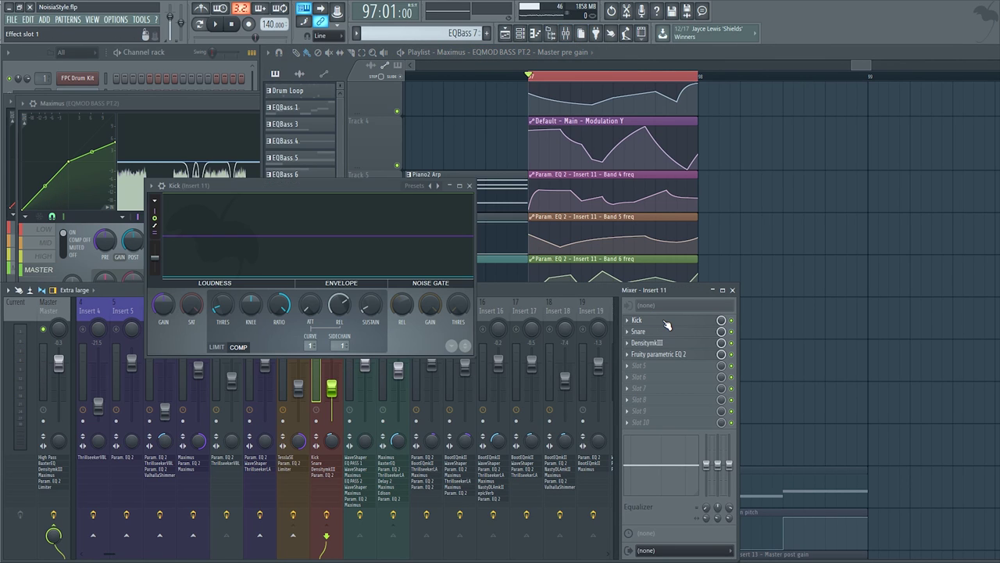
{"action": "left_click", "coordinate": [469, 185]}
{"action": "left_click", "coordinate": [630, 221]}
{"action": "scroll", "coordinate": [631, 222], "scroll_direction": "up", "scroll_amount": 1}
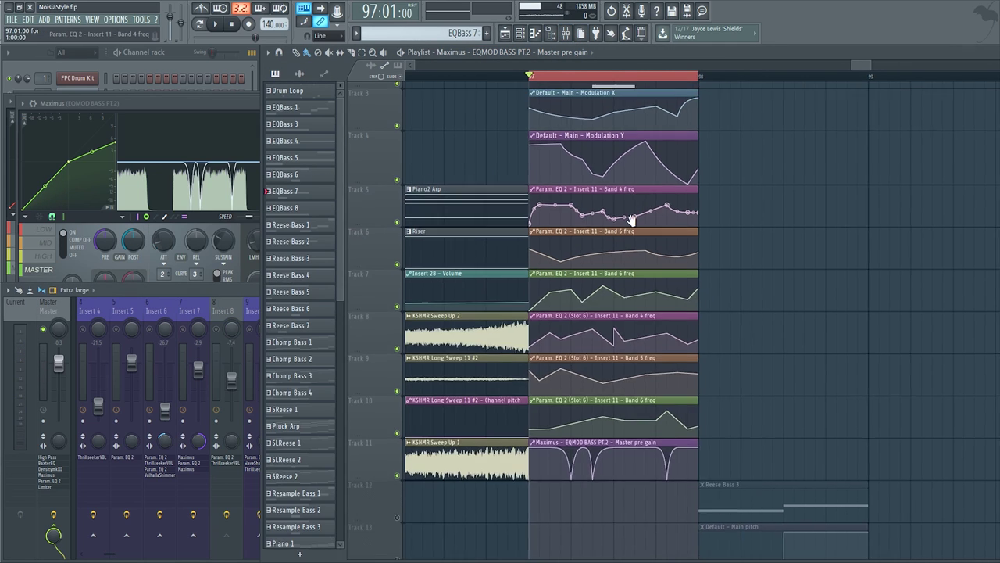
{"action": "scroll", "coordinate": [630, 236], "scroll_direction": "down", "scroll_amount": 1}
{"action": "scroll", "coordinate": [630, 236], "scroll_direction": "down", "scroll_amount": 1}
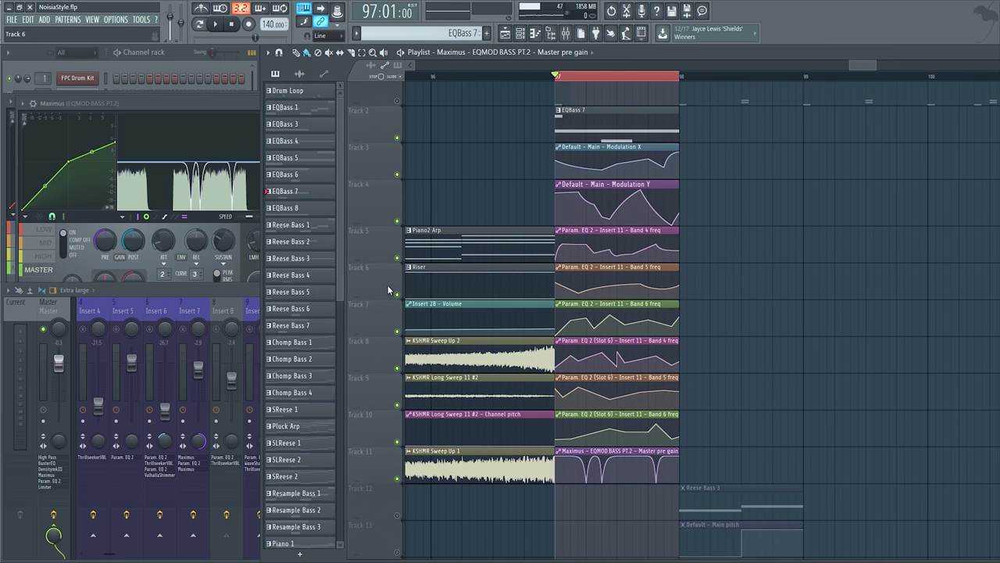
Open the BaxterEQ of mixer track EQMOD BASS PT.2 and place its window above the mixer.
{"action": "left_click", "coordinate": [236, 287]}
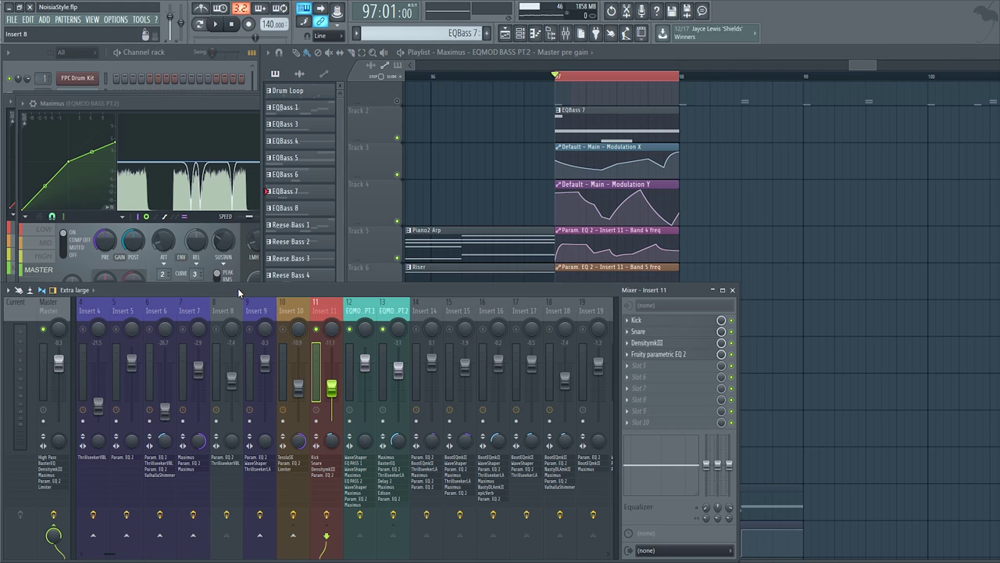
{"action": "left_click", "coordinate": [398, 370]}
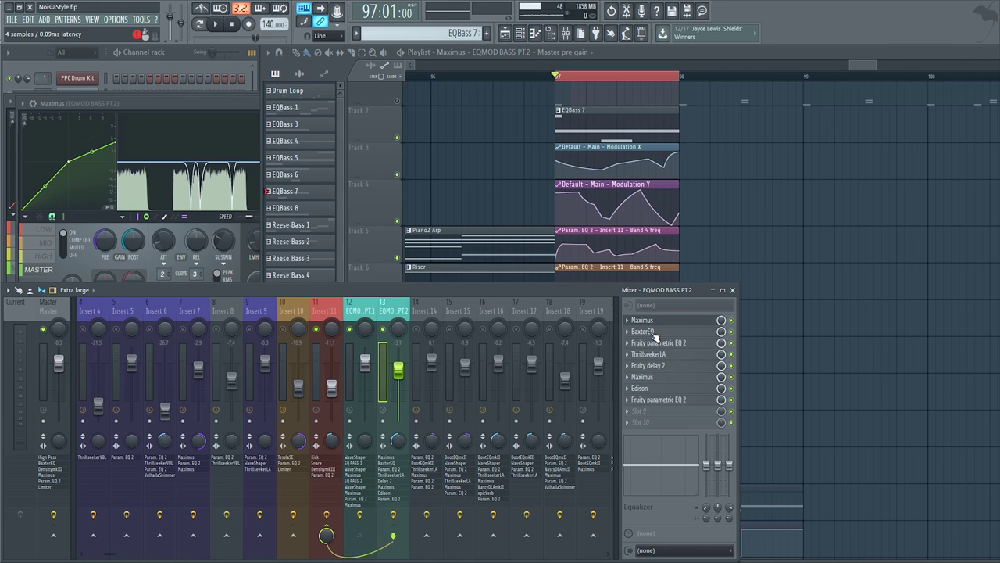
{"action": "left_click", "coordinate": [654, 333]}
{"action": "left_click_drag", "start_coordinate": [363, 146], "coordinate": [278, 118]}
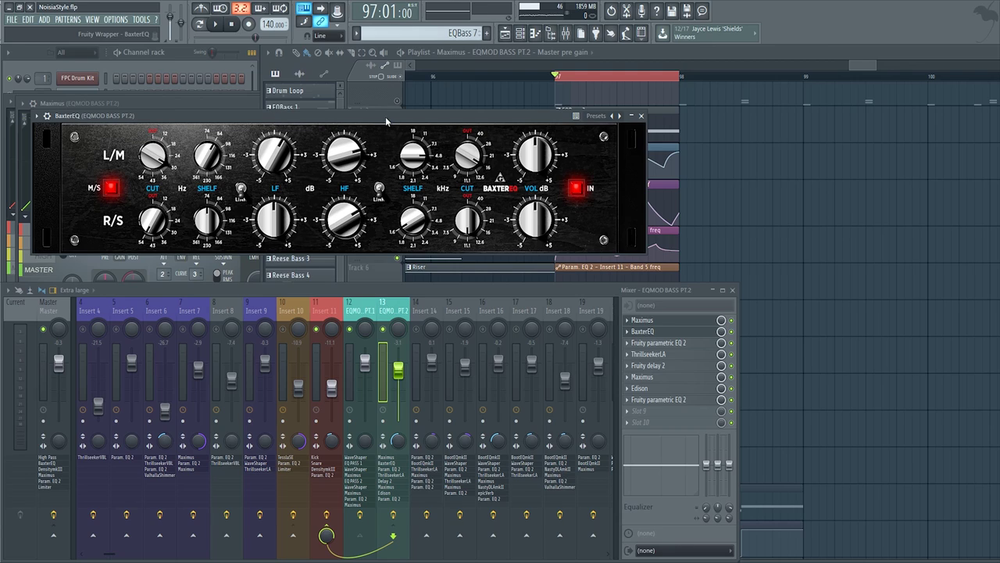
Turn off every EQMOD BASS PT.2 effect that follows the first Maximus, from BaxterEQ to the last Fruity parametric EQ 2.
{"action": "left_click", "coordinate": [731, 343]}
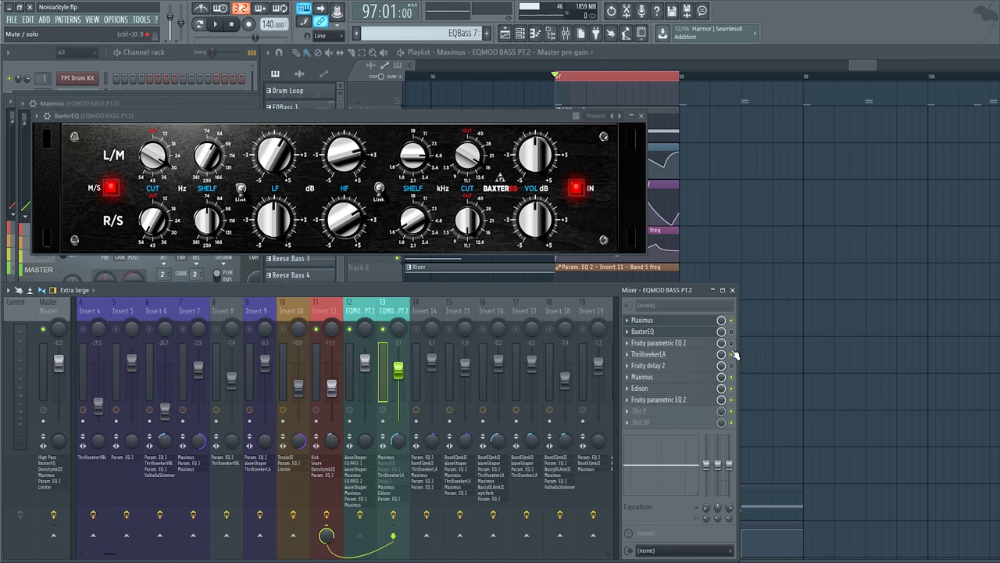
{"action": "left_click", "coordinate": [730, 354]}
{"action": "left_click", "coordinate": [731, 377]}
{"action": "left_click", "coordinate": [731, 389]}
{"action": "left_click", "coordinate": [731, 400]}
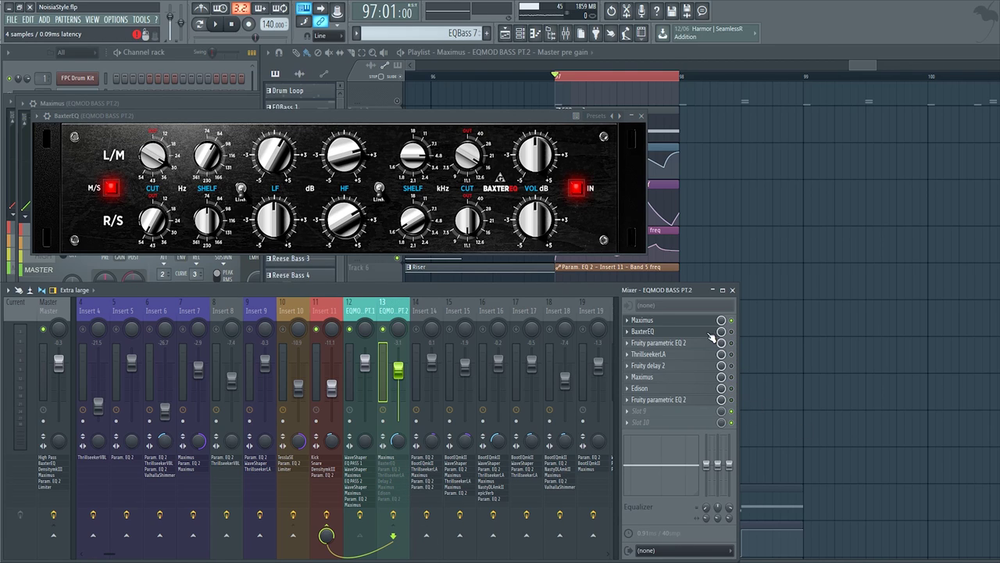
Audition the bar twice with only the first Maximus active on EQMOD BASS PT.2, and examine the BaxterEQ settings.
{"action": "key", "text": "space"}
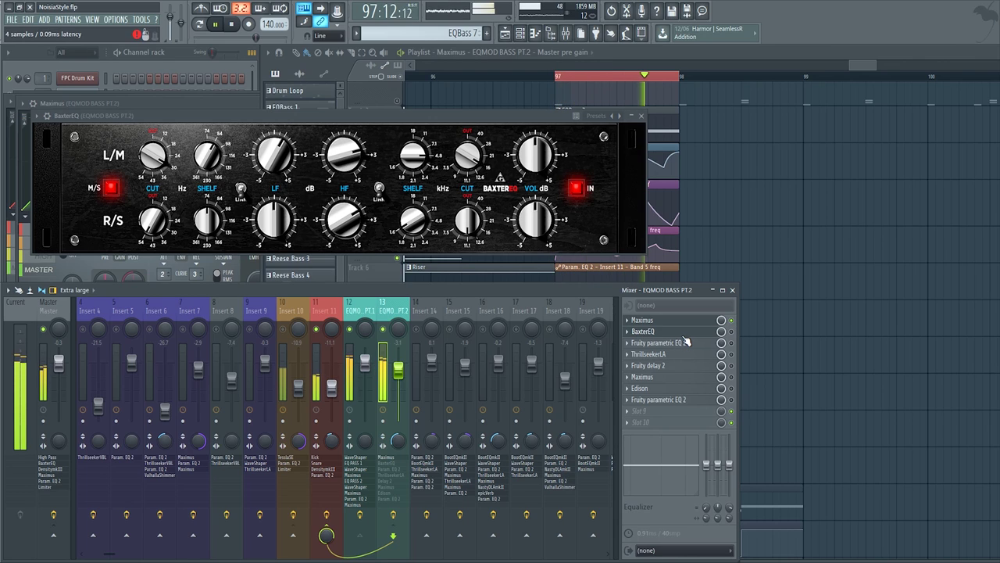
{"action": "key", "text": "space"}
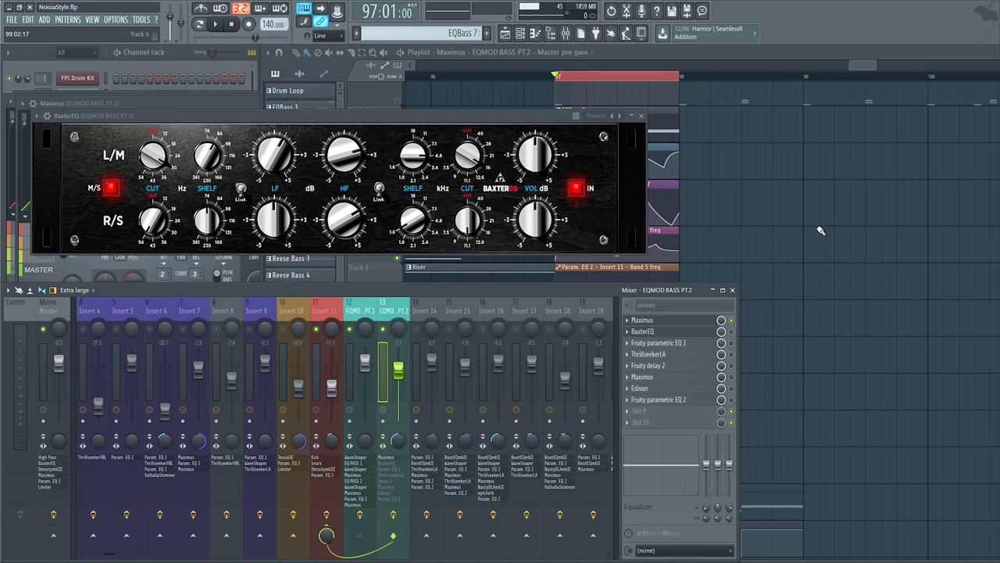
{"action": "key", "text": "space"}
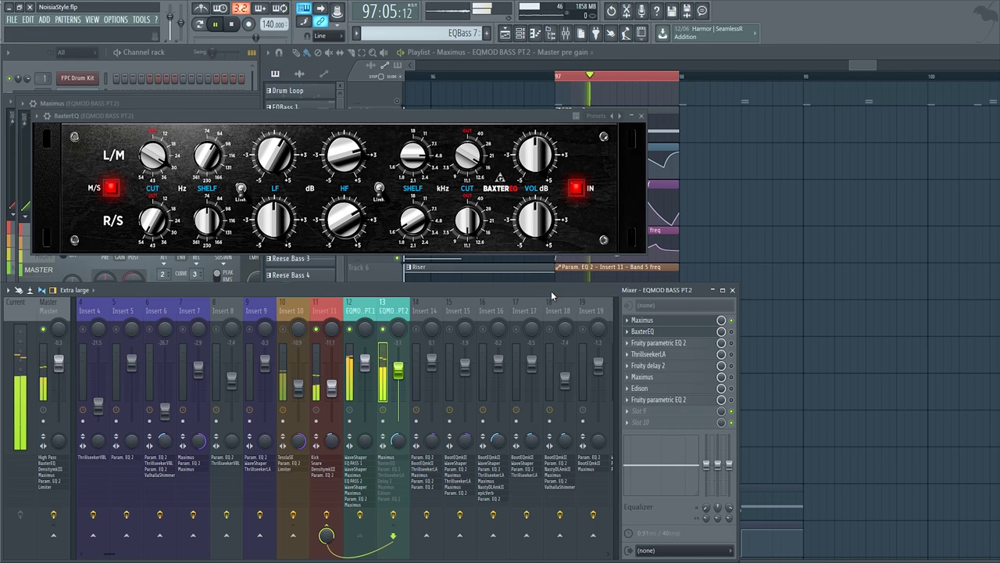
{"action": "key", "text": "space"}
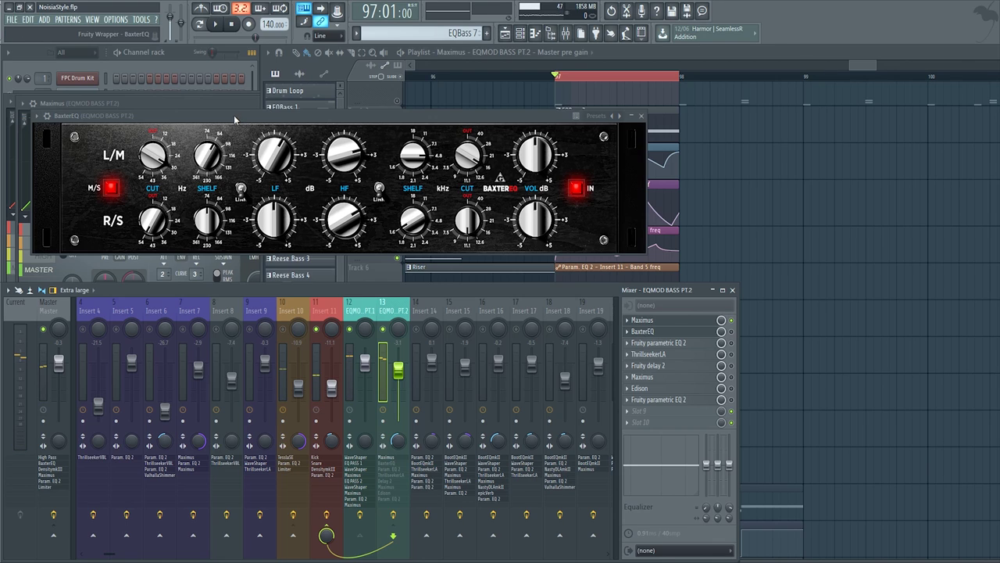
{"action": "left_click_drag", "start_coordinate": [242, 121], "coordinate": [319, 147]}
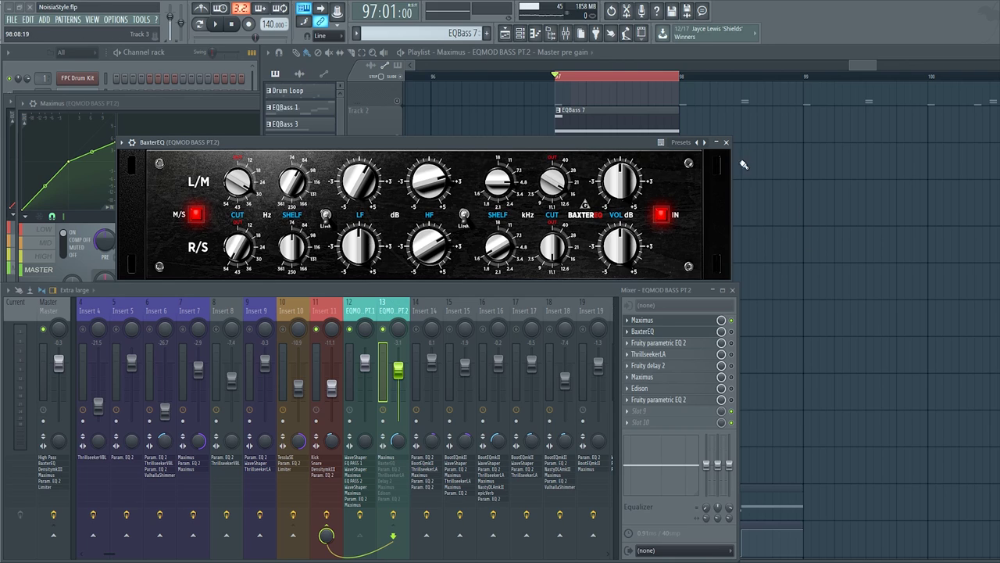
Turn on BaxterEQ on EQMOD BASS PT.2, audition the bar with it, and reopen its window to examine the settings.
{"action": "left_click", "coordinate": [726, 143]}
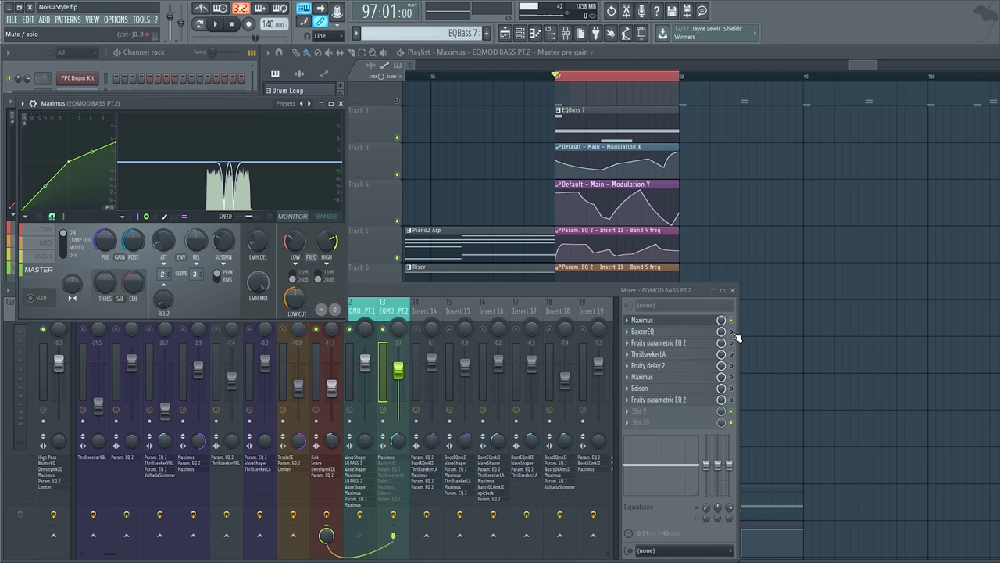
{"action": "key", "text": "space"}
{"action": "left_click", "coordinate": [735, 337]}
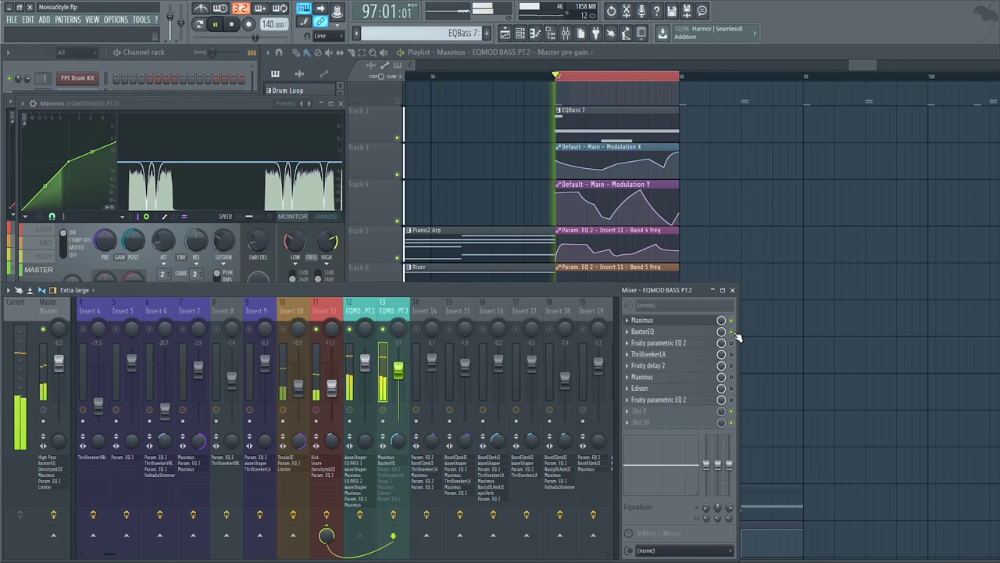
{"action": "key", "text": "space"}
{"action": "key", "text": "space"}
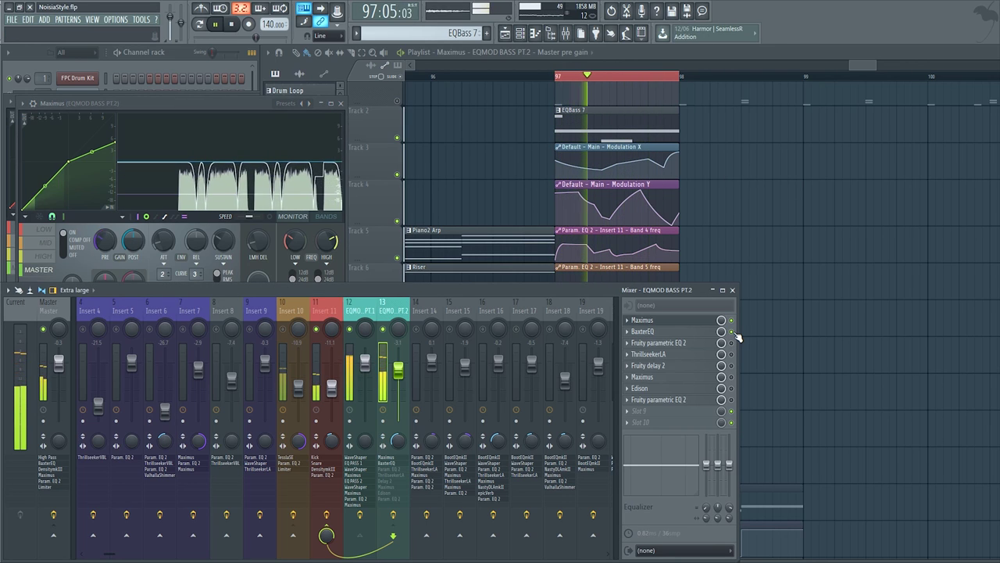
{"action": "key", "text": "space"}
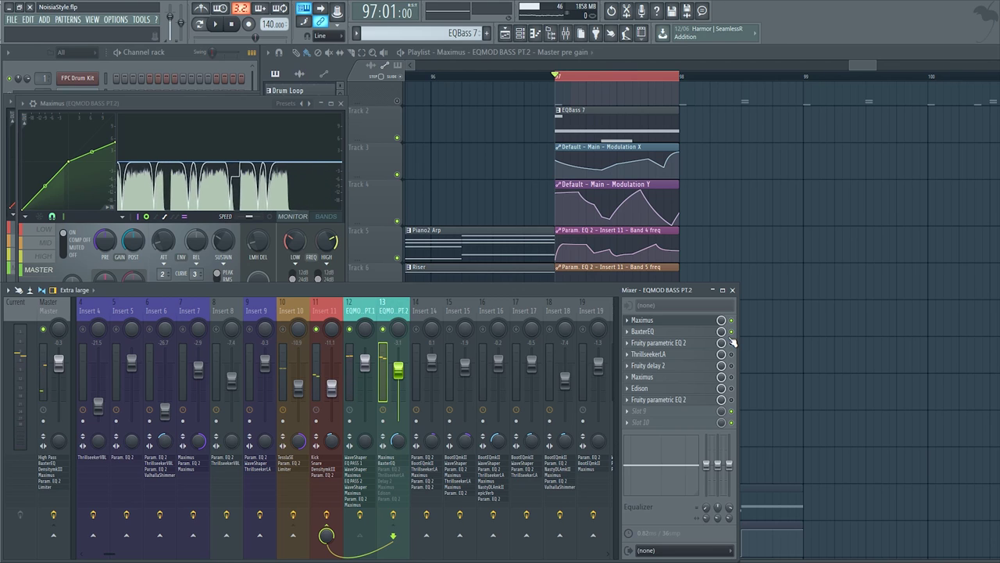
{"action": "left_click", "coordinate": [675, 332]}
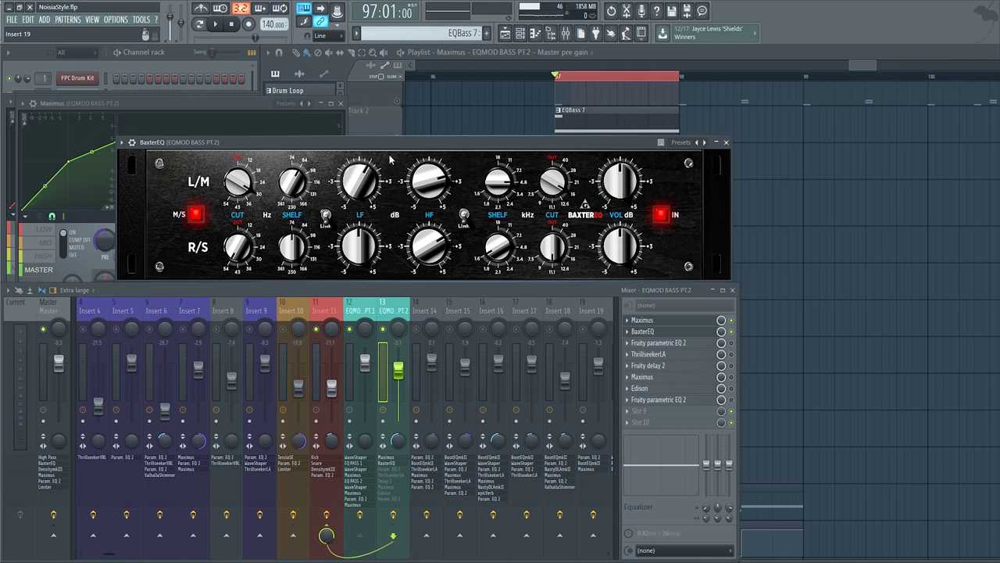
{"action": "left_click_drag", "start_coordinate": [371, 142], "coordinate": [326, 100]}
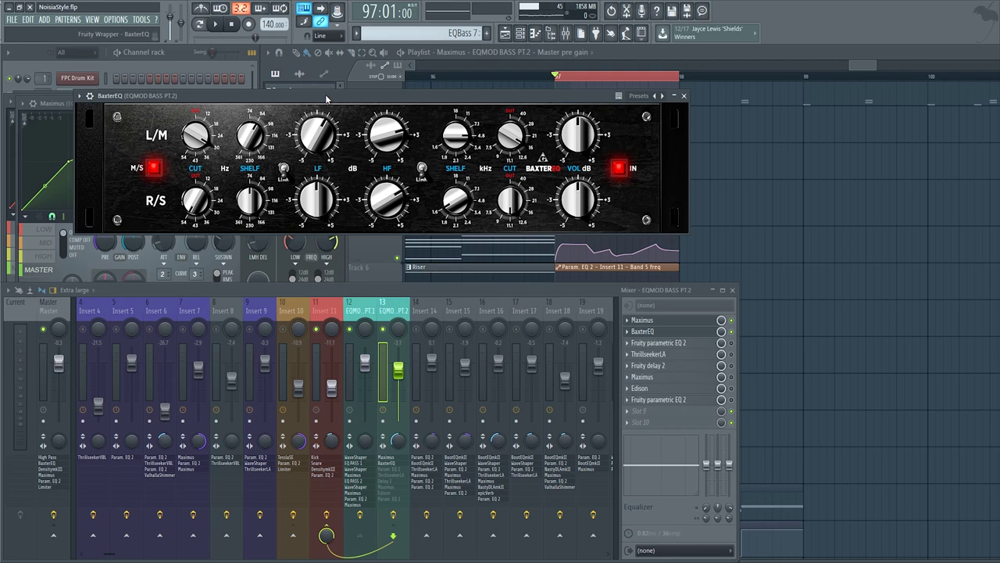
Open and turn on the first Fruity parametric EQ 2 of EQMOD BASS PT.2, and audition the bar with it.
{"action": "left_click", "coordinate": [690, 343]}
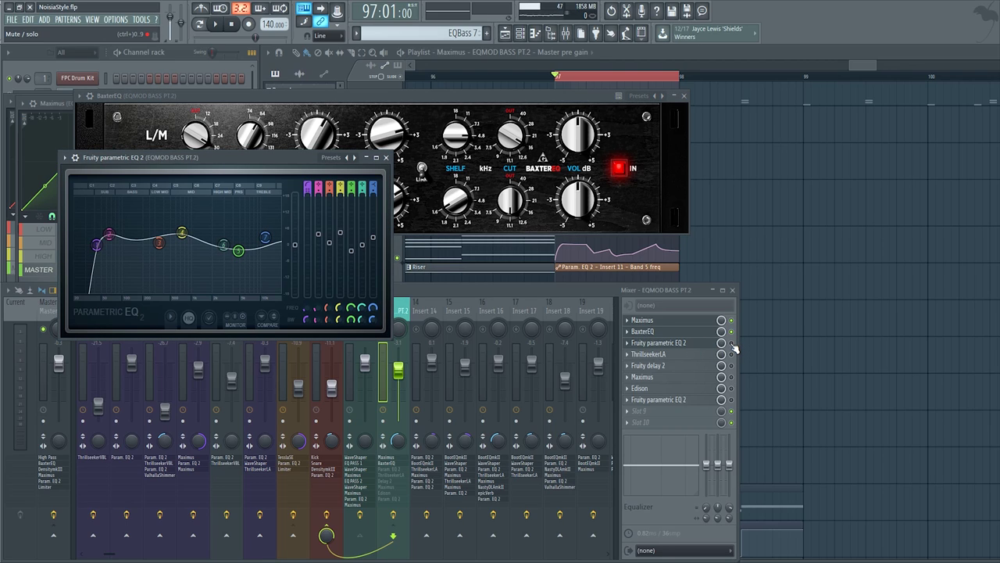
{"action": "key", "text": "space"}
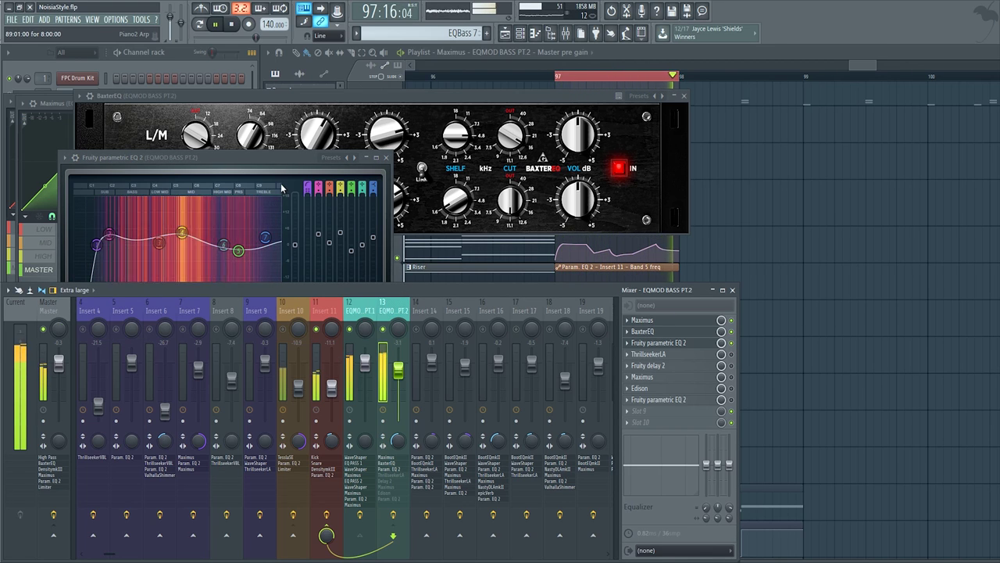
{"action": "left_click", "coordinate": [223, 166]}
{"action": "left_click_drag", "start_coordinate": [239, 159], "coordinate": [298, 153]}
{"action": "key", "text": "space"}
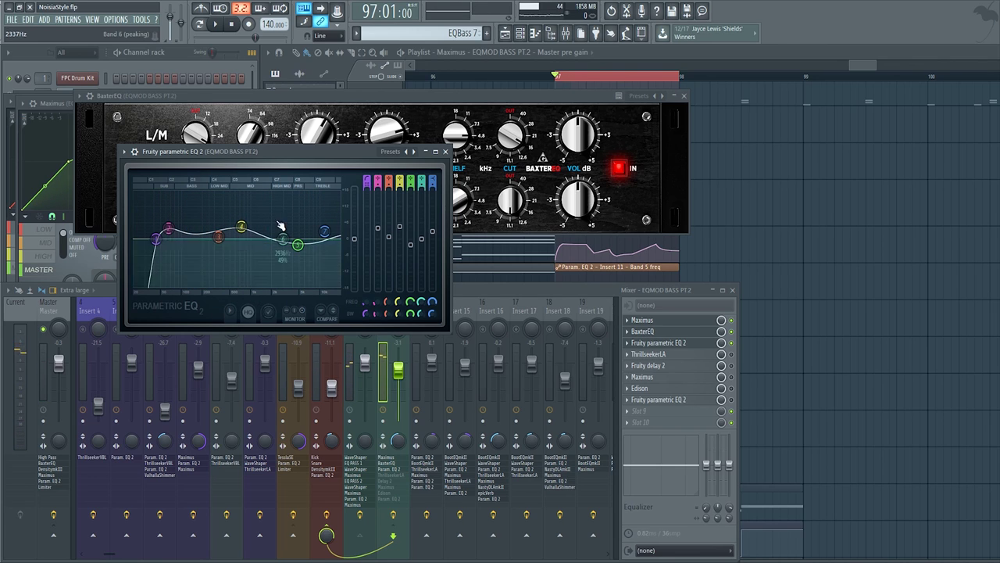
{"action": "key", "text": "space"}
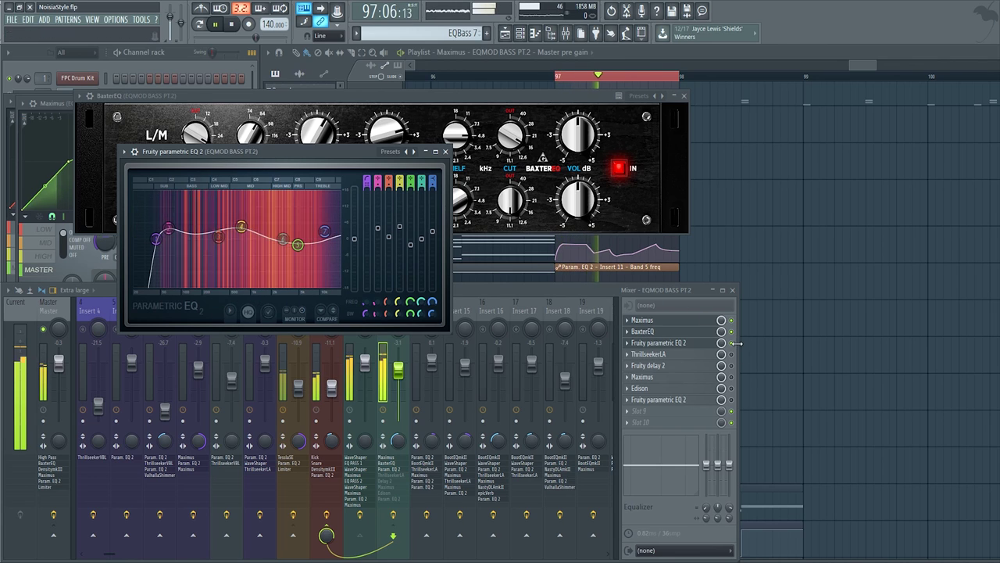
{"action": "key", "text": "space"}
Open and turn on ThrillseekerLA on EQMOD BASS PT.2, and audition the bar twice with it.
{"action": "left_click", "coordinate": [660, 354]}
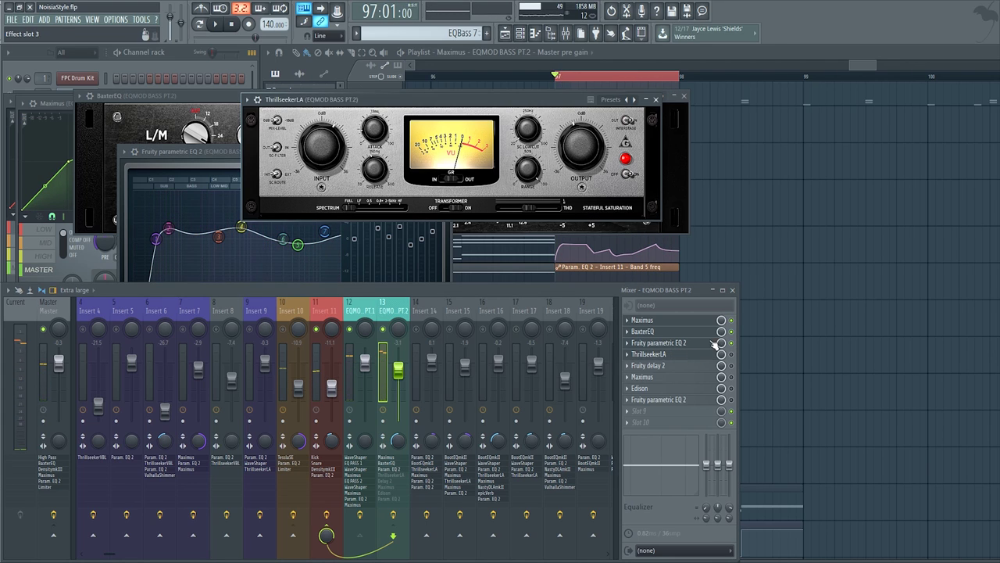
{"action": "left_click_drag", "start_coordinate": [403, 100], "coordinate": [277, 160]}
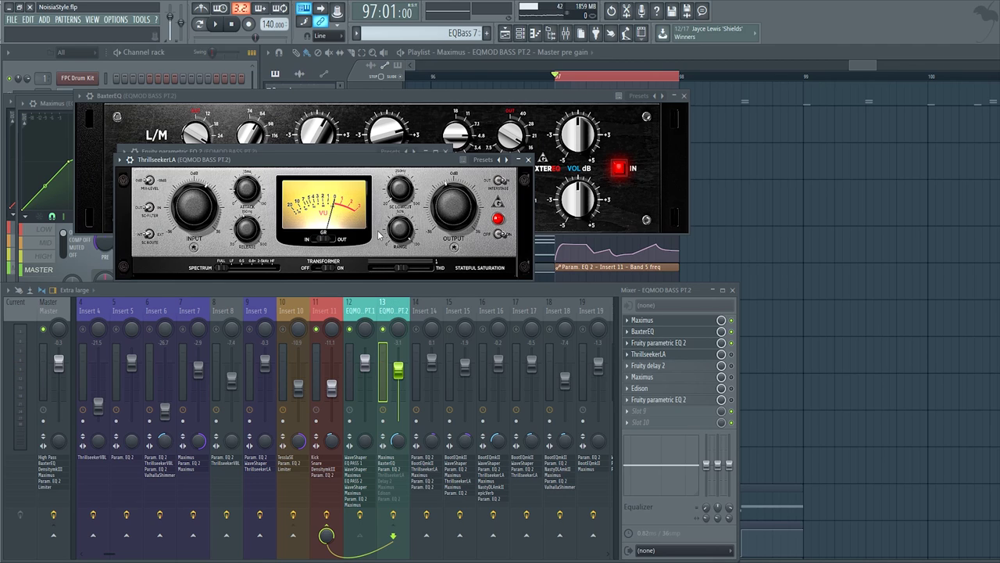
{"action": "key", "text": "space"}
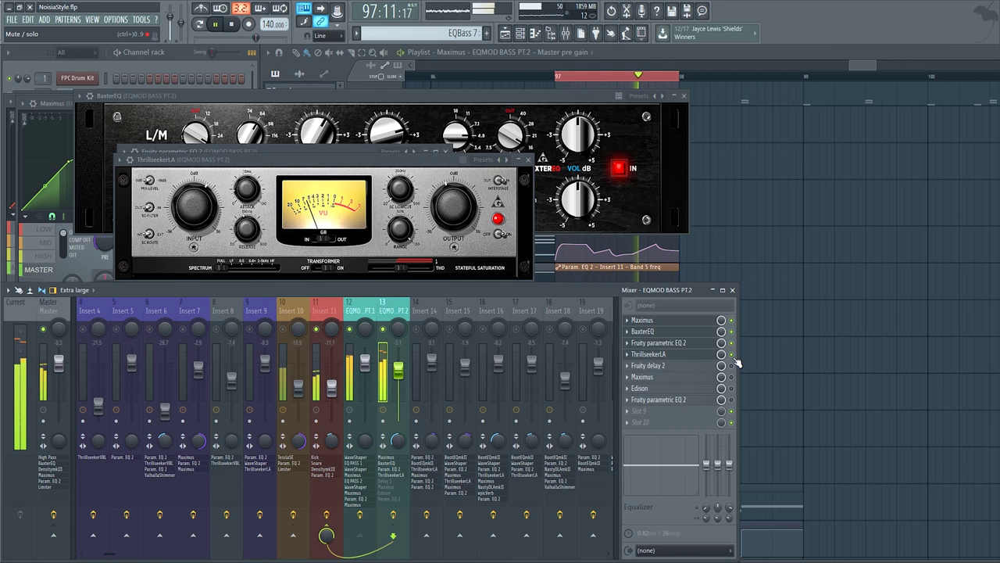
{"action": "key", "text": "space"}
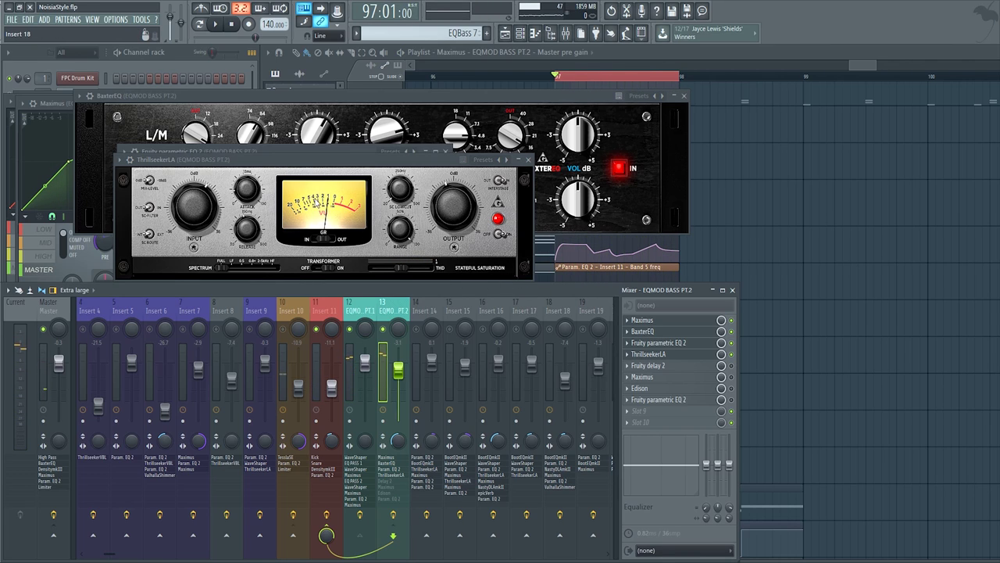
{"action": "key", "text": "space"}
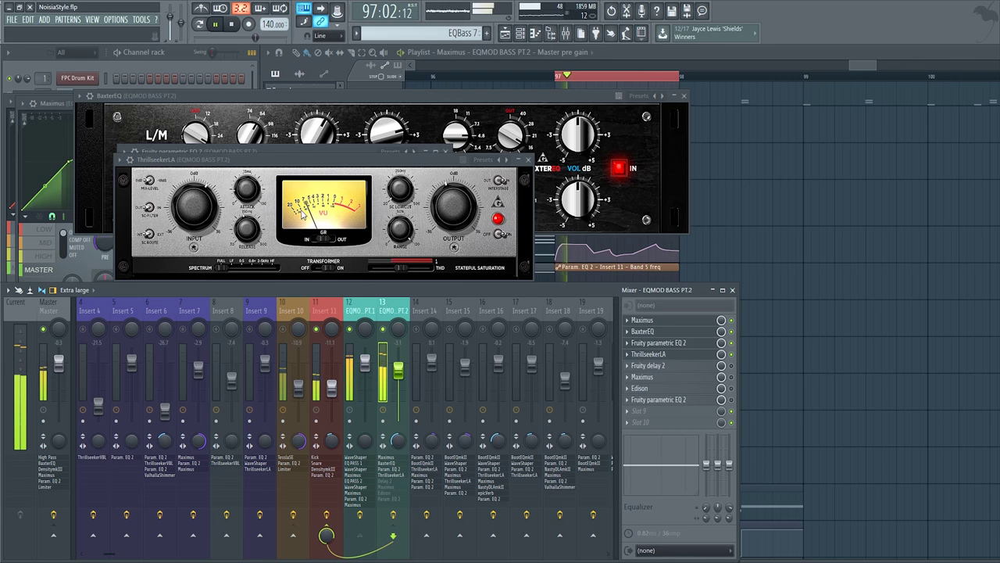
{"action": "key", "text": "space"}
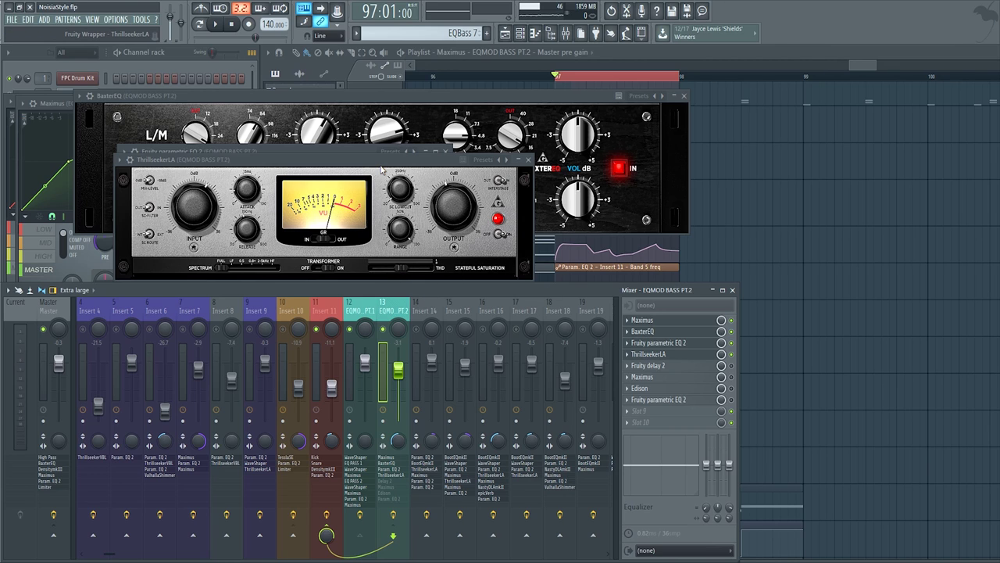
Shift the ThrillseekerLA window aside and audition the bar once more to hear its effect.
{"action": "left_click_drag", "start_coordinate": [382, 168], "coordinate": [451, 169]}
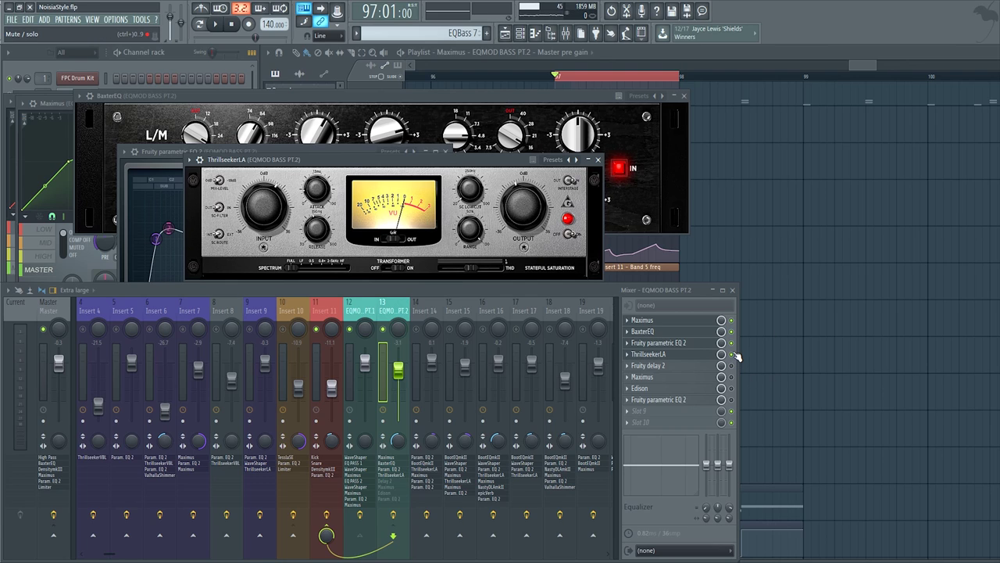
{"action": "key", "text": "space"}
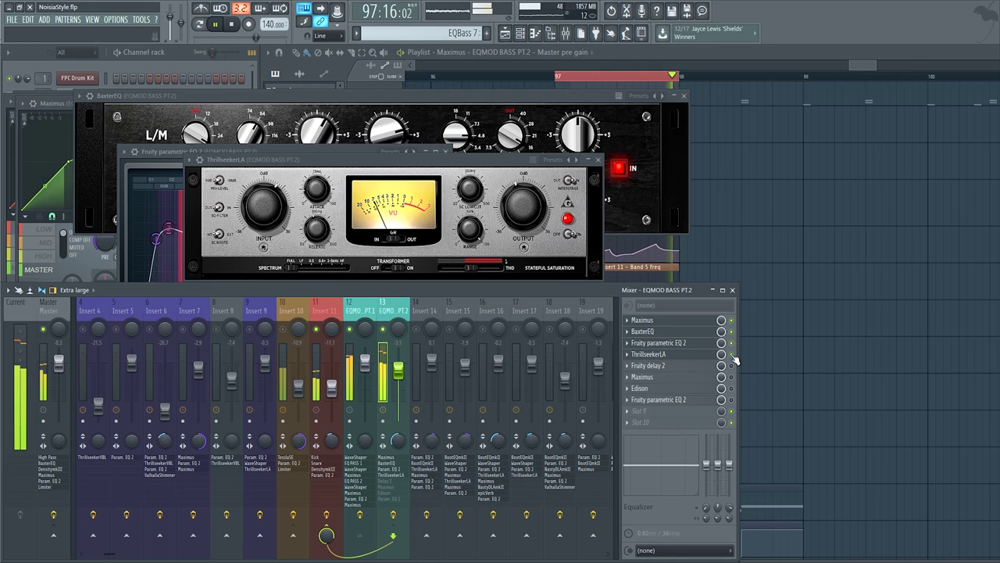
{"action": "key", "text": "space"}
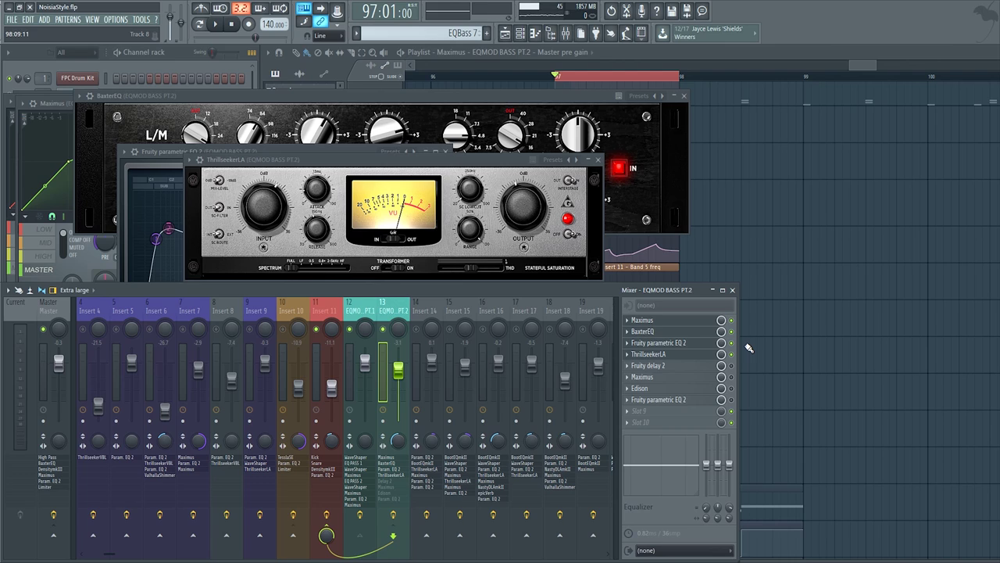
Open Fruity delay 2 of EQMOD BASS PT.2, bring the channel rack forward, and move the delay window clear of it.
{"action": "left_click", "coordinate": [659, 366]}
{"action": "left_click_drag", "start_coordinate": [269, 189], "coordinate": [253, 131]}
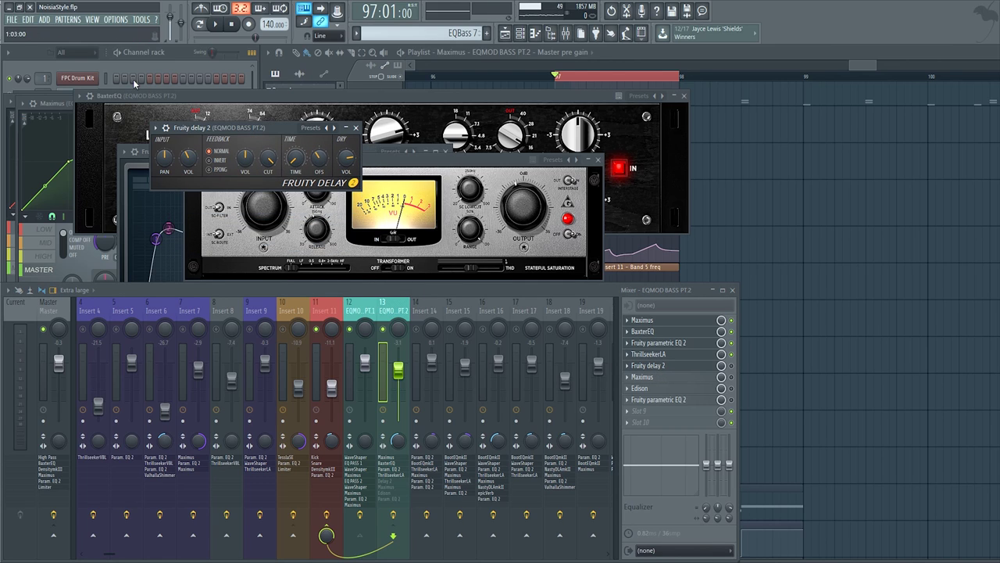
{"action": "left_click", "coordinate": [113, 64]}
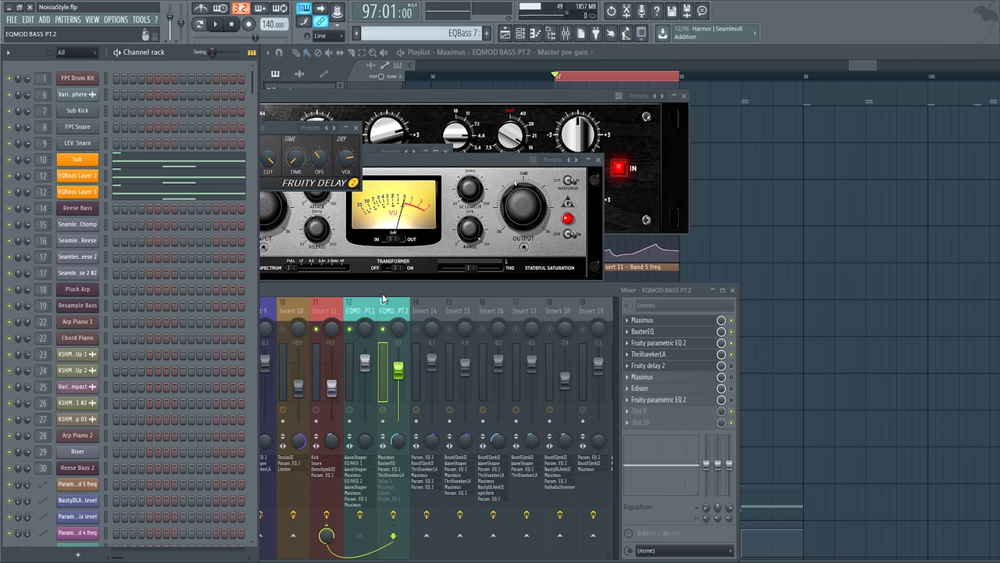
{"action": "left_click_drag", "start_coordinate": [275, 125], "coordinate": [492, 120]}
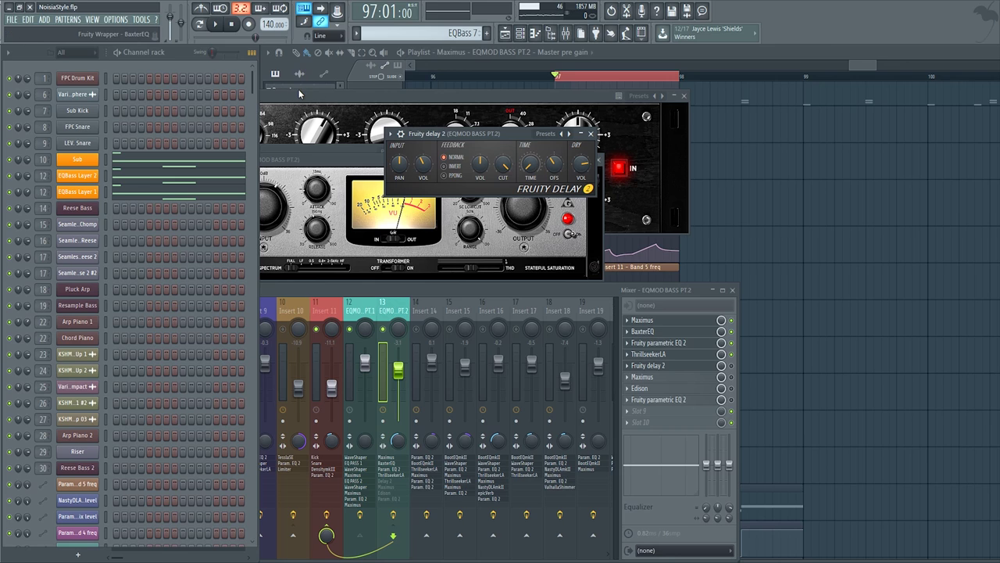
Examine the EQBass Layer 1 Sytrus channel and close its window.
{"action": "left_click", "coordinate": [90, 176]}
{"action": "left_click", "coordinate": [80, 192]}
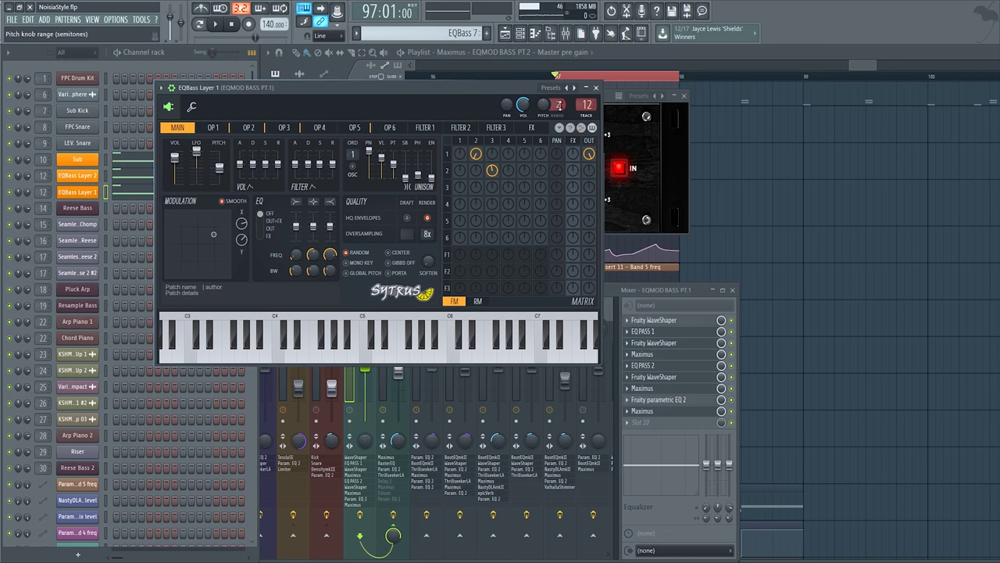
{"action": "left_click", "coordinate": [596, 88]}
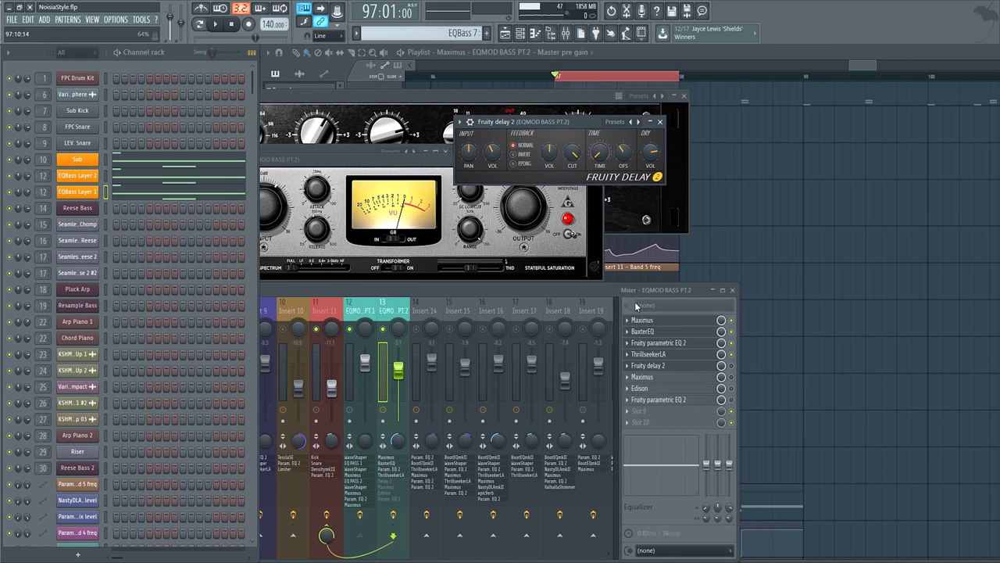
Turn on Fruity delay 2 on EQMOD BASS PT.2, examine its time and stereo offset settings, and audition the bar with it.
{"action": "key", "text": "space"}
{"action": "left_click", "coordinate": [732, 365]}
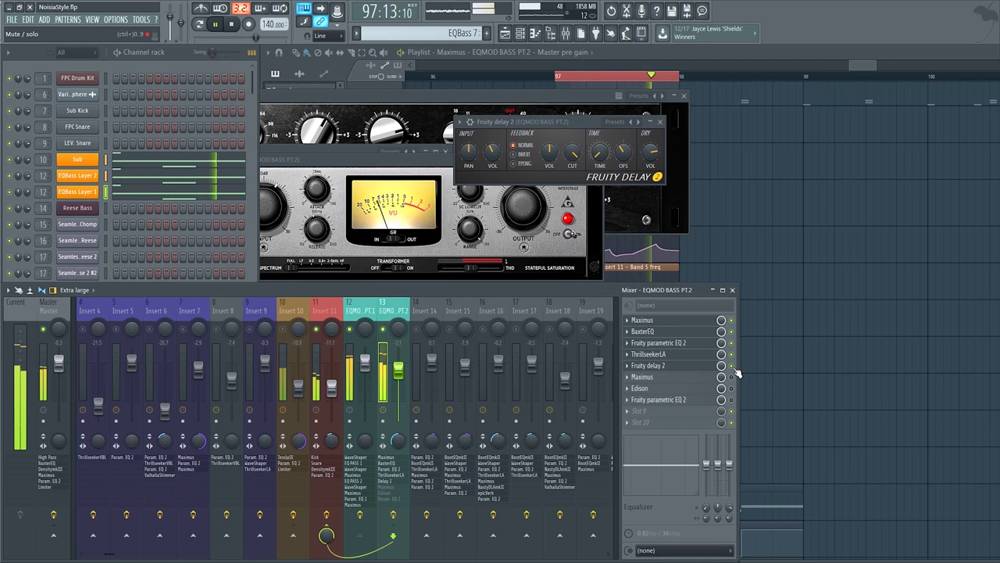
{"action": "key", "text": "space"}
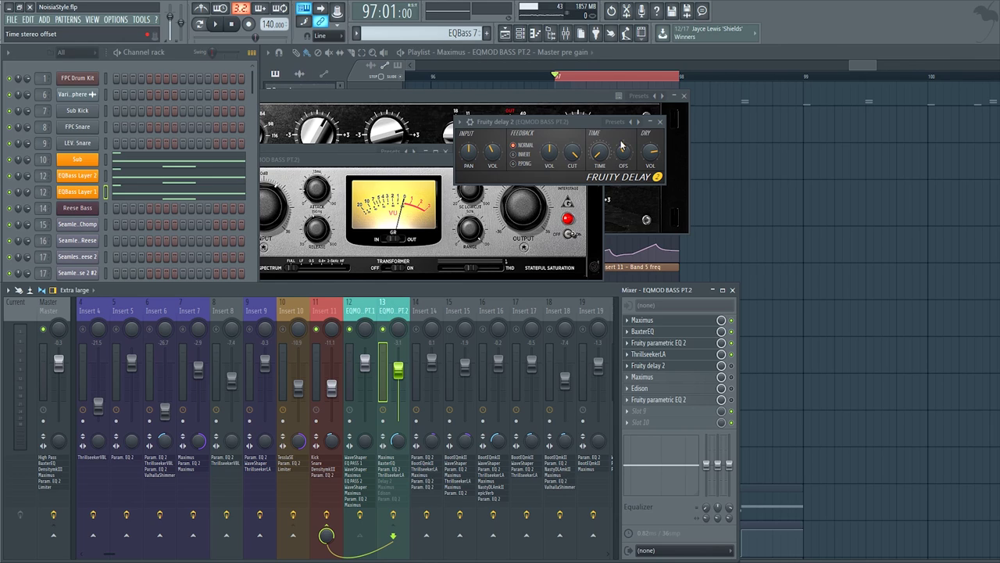
{"action": "left_click", "coordinate": [623, 146]}
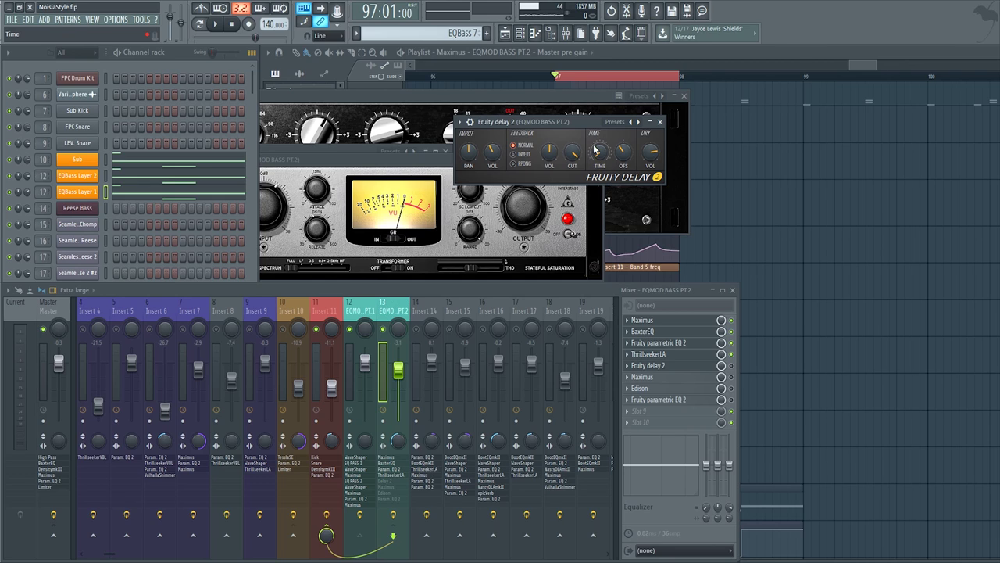
{"action": "left_click_drag", "start_coordinate": [506, 160], "coordinate": [294, 122]}
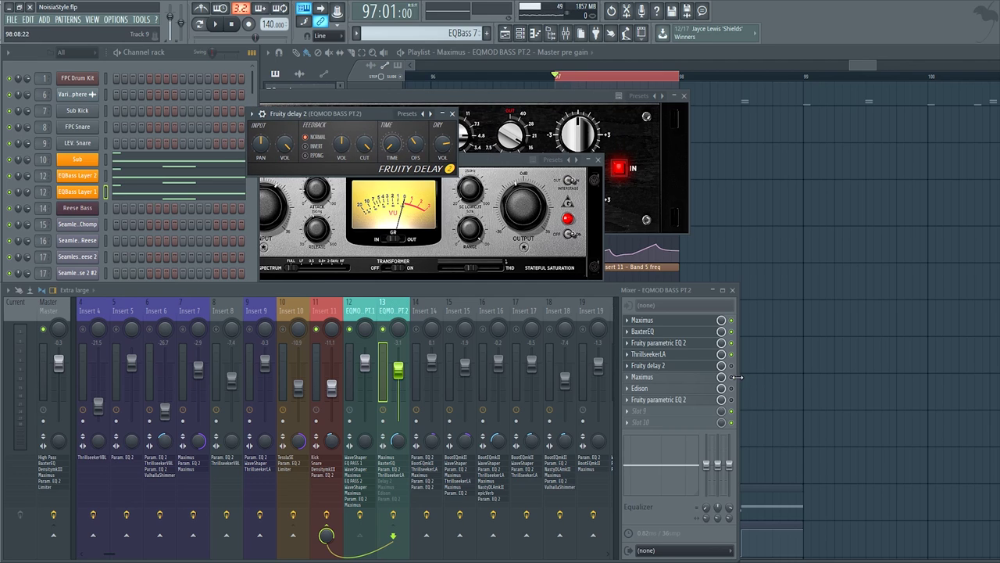
{"action": "key", "text": "space"}
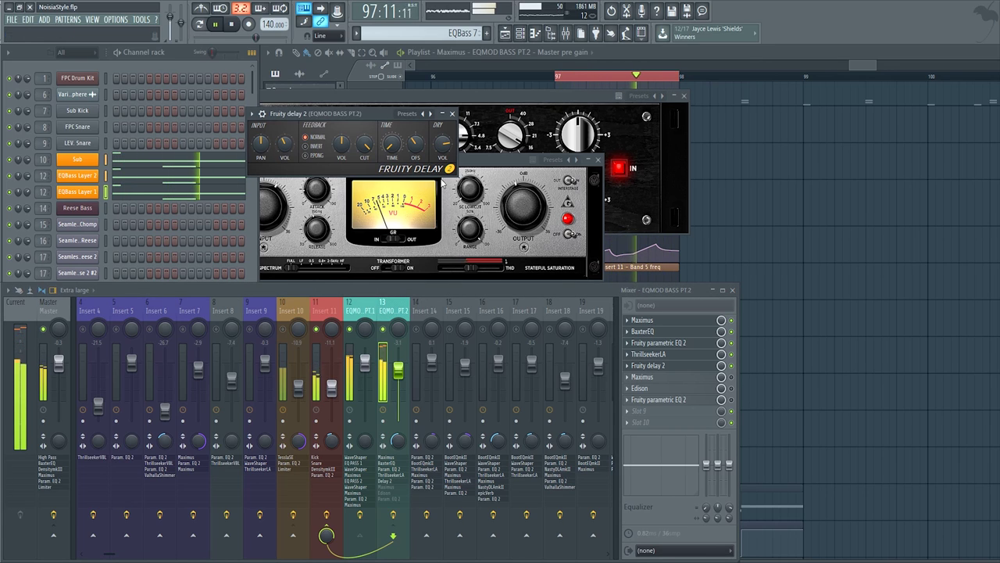
{"action": "key", "text": "space"}
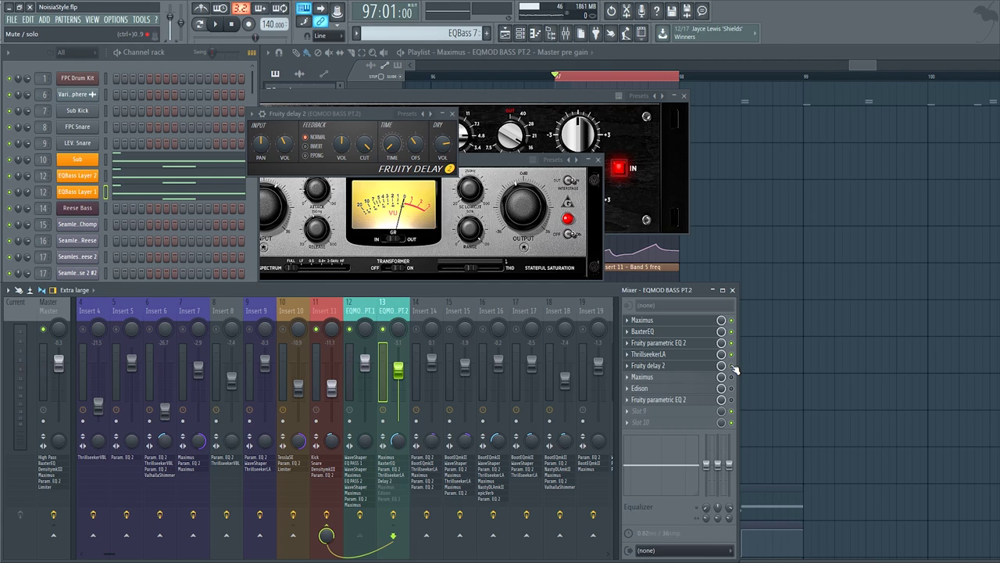
Open and turn on the second Maximus of EQMOD BASS PT.2, and audition the bar while examining its band curves in a widened window.
{"action": "left_click", "coordinate": [694, 379]}
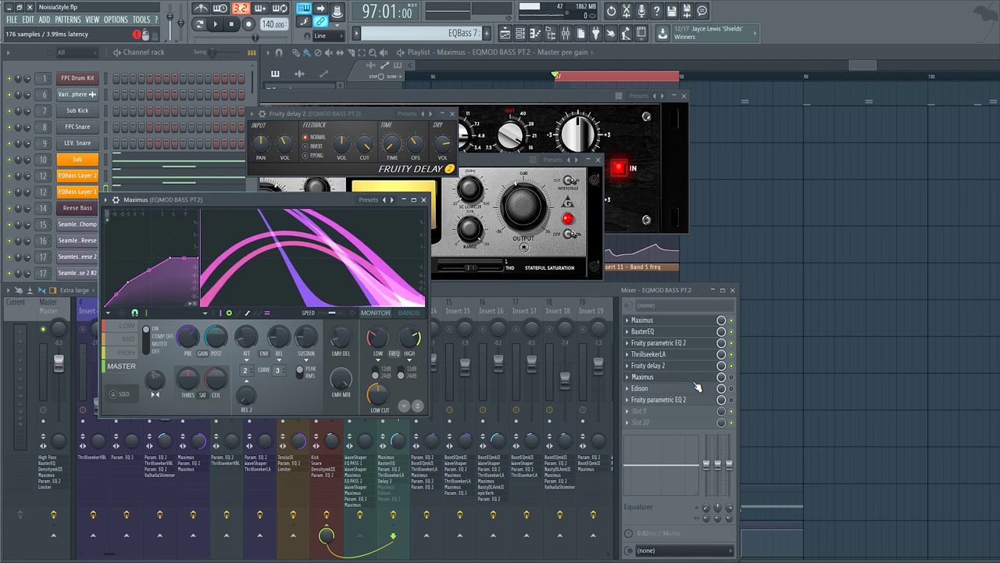
{"action": "key", "text": "space"}
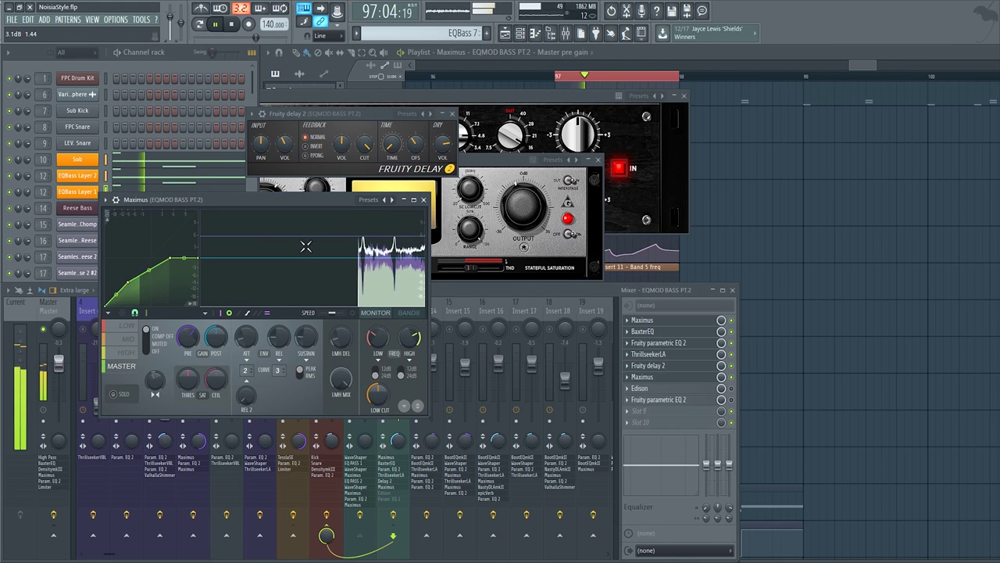
{"action": "left_click", "coordinate": [130, 326]}
{"action": "left_click", "coordinate": [130, 339]}
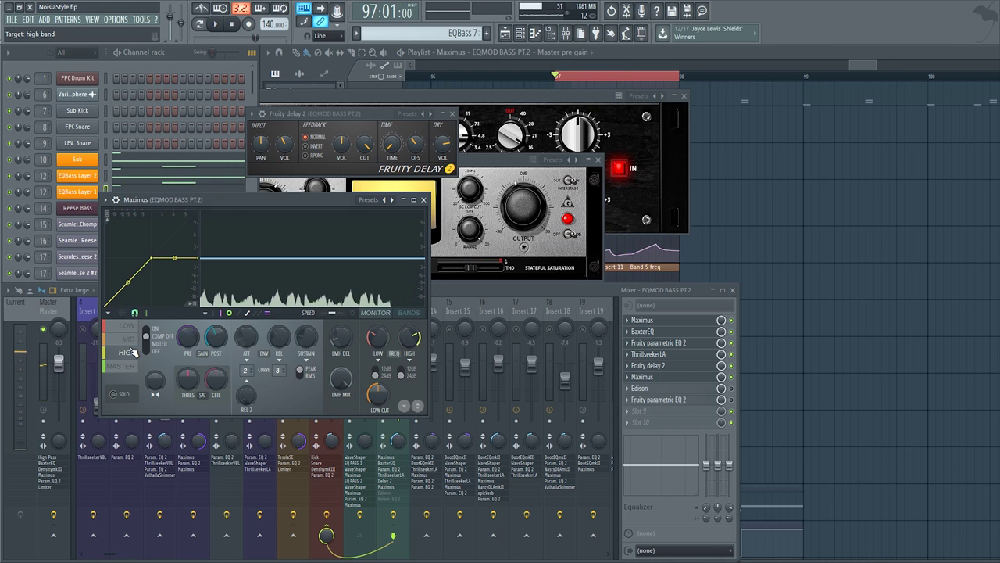
{"action": "left_click", "coordinate": [125, 365]}
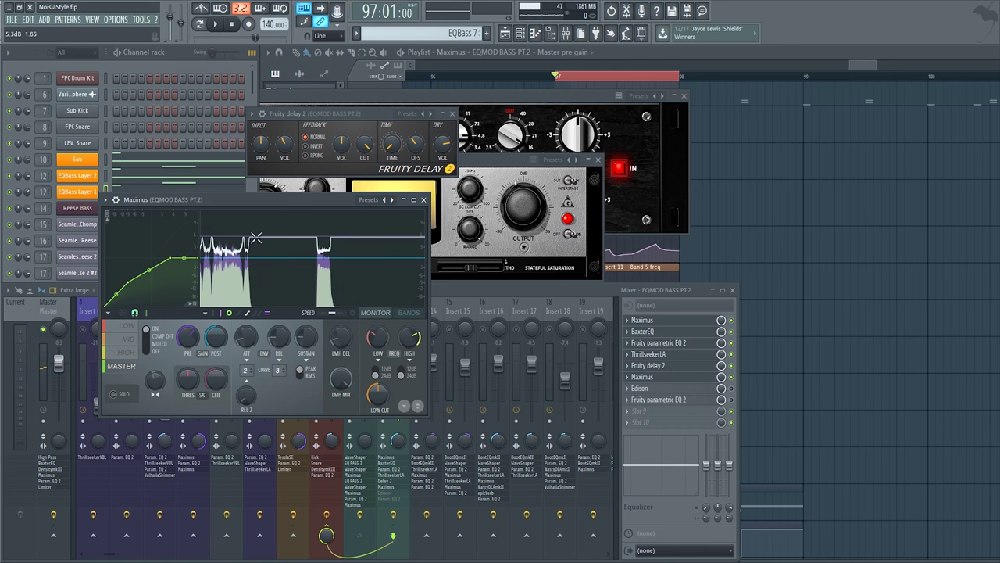
{"action": "left_click_drag", "start_coordinate": [430, 376], "coordinate": [616, 384]}
{"action": "key", "text": "space"}
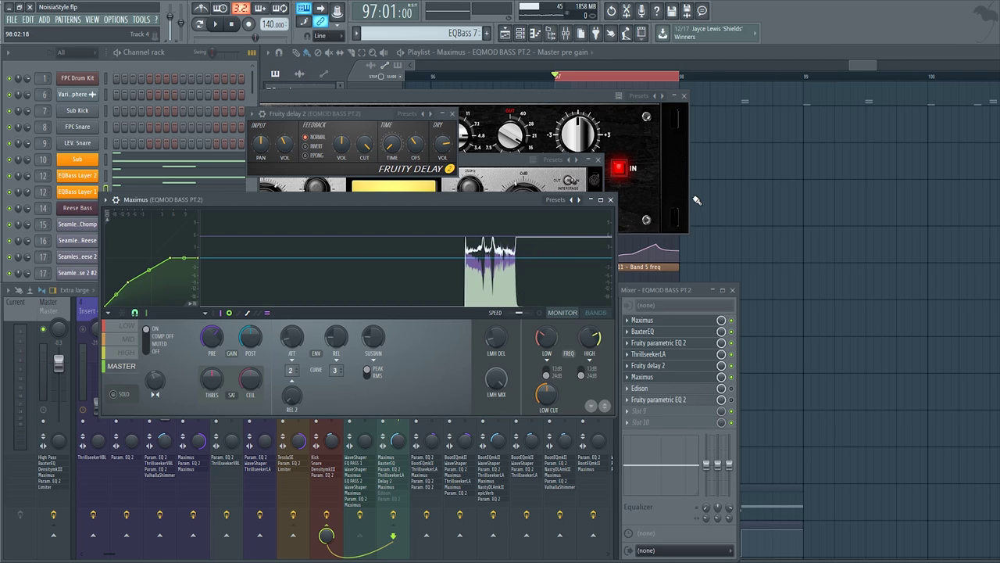
Close the open effect windows of EQMOD BASS PT.2 to uncover the playlist and channel rack.
{"action": "left_click", "coordinate": [716, 388]}
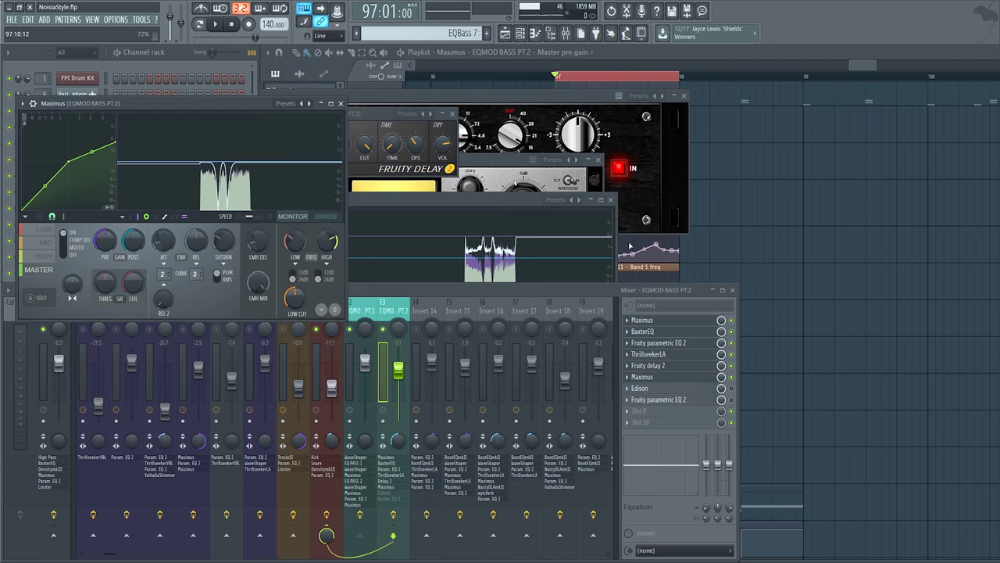
{"action": "left_click", "coordinate": [612, 201]}
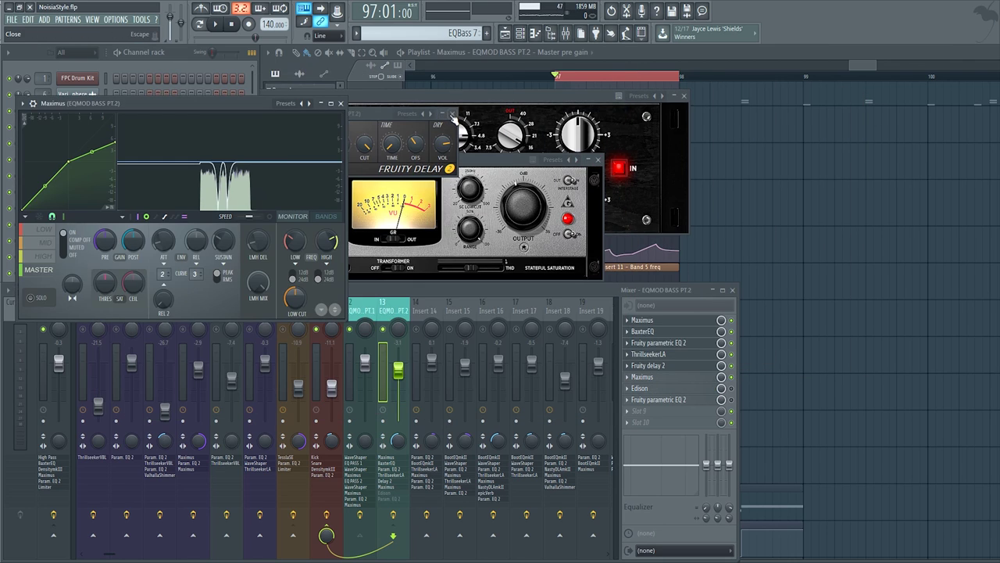
{"action": "left_click", "coordinate": [451, 115]}
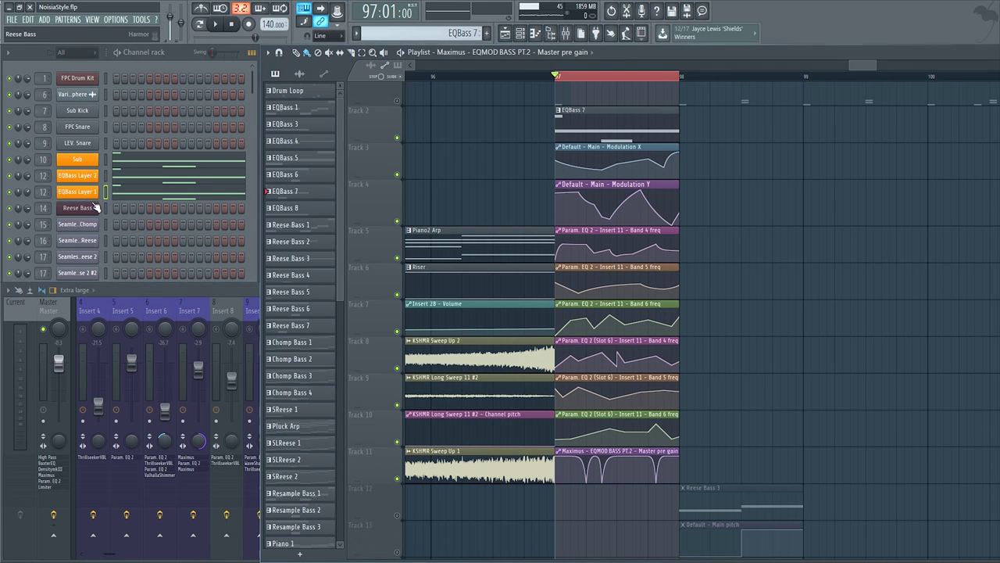
Look briefly into the Reese Bass channel, and open the Resample Bass channel's Harmor window instead.
{"action": "left_click", "coordinate": [93, 207]}
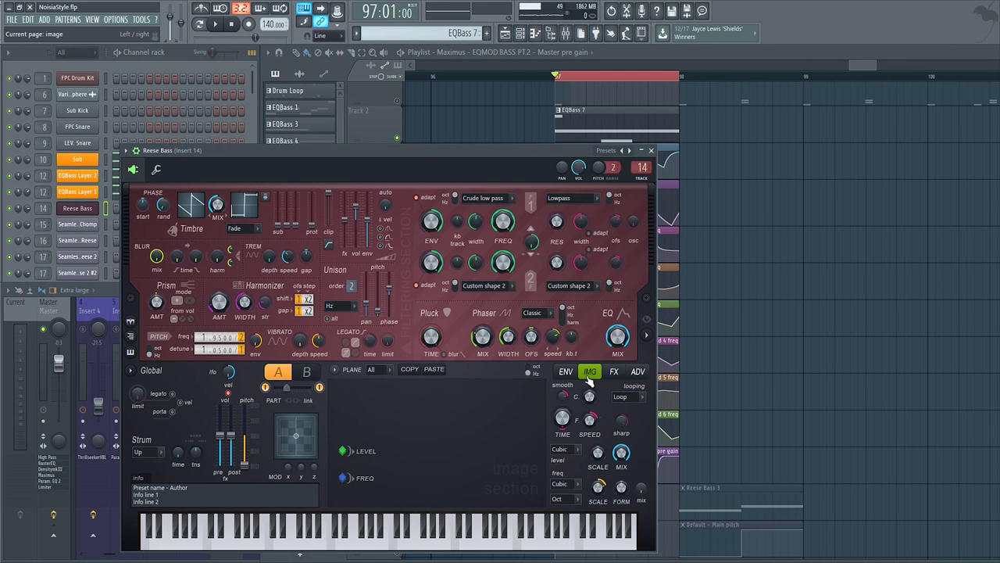
{"action": "left_click", "coordinate": [652, 151]}
{"action": "scroll", "coordinate": [102, 192], "scroll_direction": "down", "scroll_amount": 4}
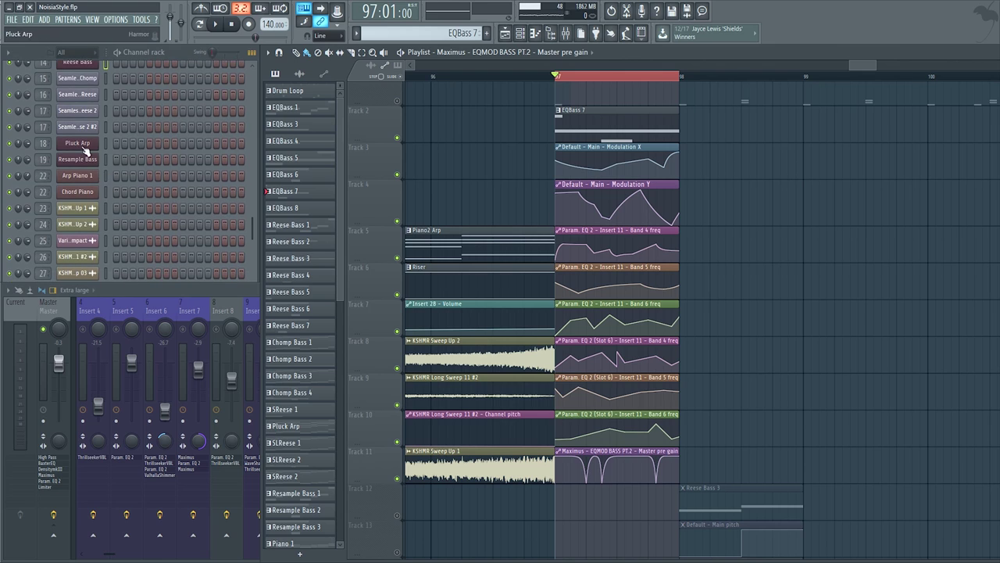
{"action": "left_click", "coordinate": [88, 161]}
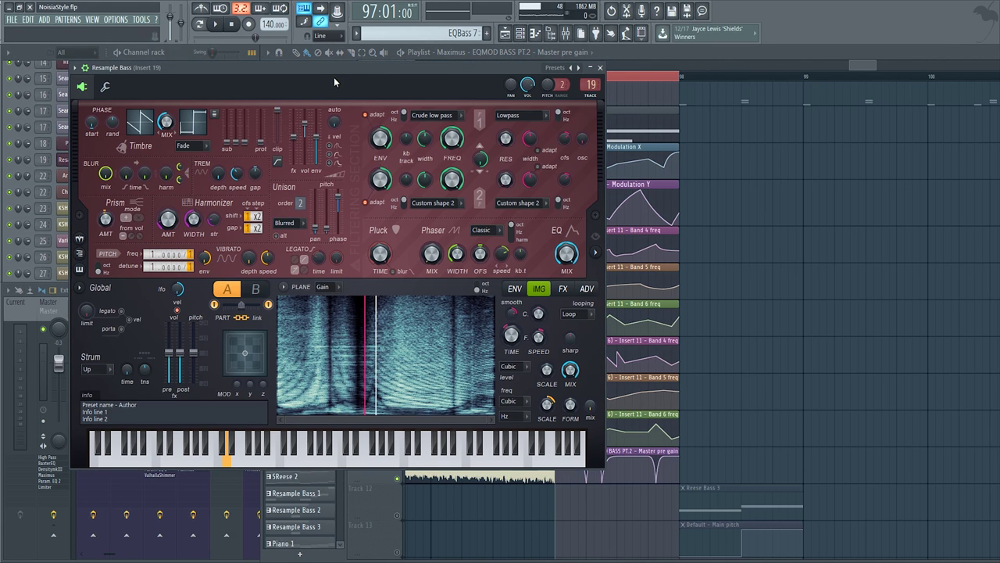
{"action": "left_click_drag", "start_coordinate": [333, 72], "coordinate": [350, 86]}
Unmute all mixer tracks, audition Resample Bass, and reopen its Harmor window to examine the resynthesized image.
{"action": "left_click", "coordinate": [48, 327]}
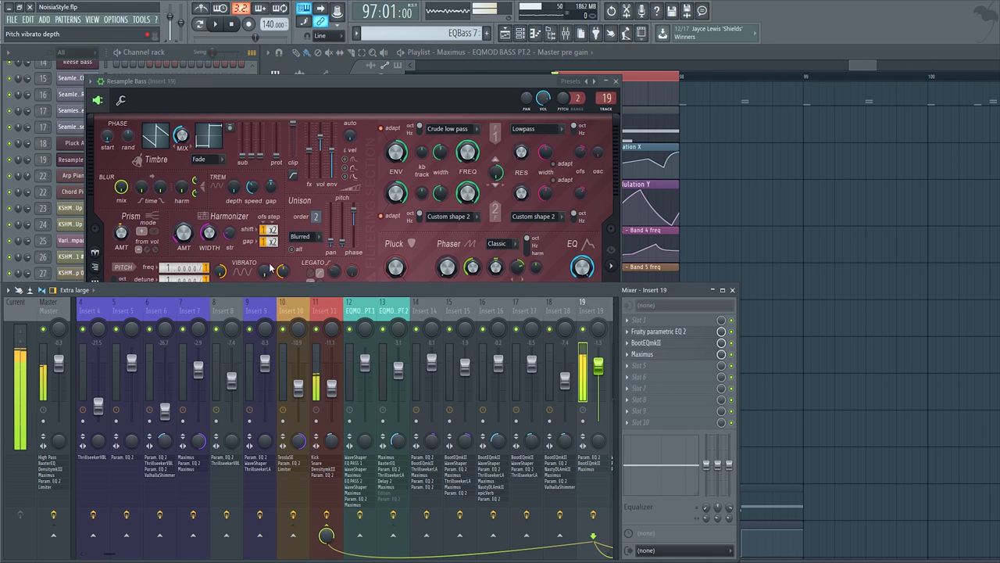
{"action": "left_click_drag", "start_coordinate": [381, 84], "coordinate": [371, 122]}
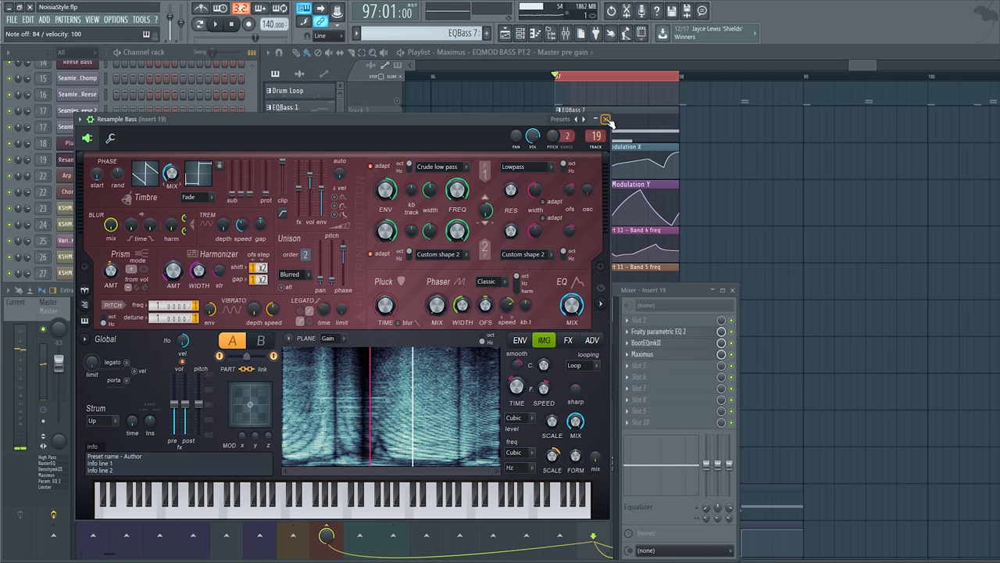
{"action": "left_click", "coordinate": [605, 119]}
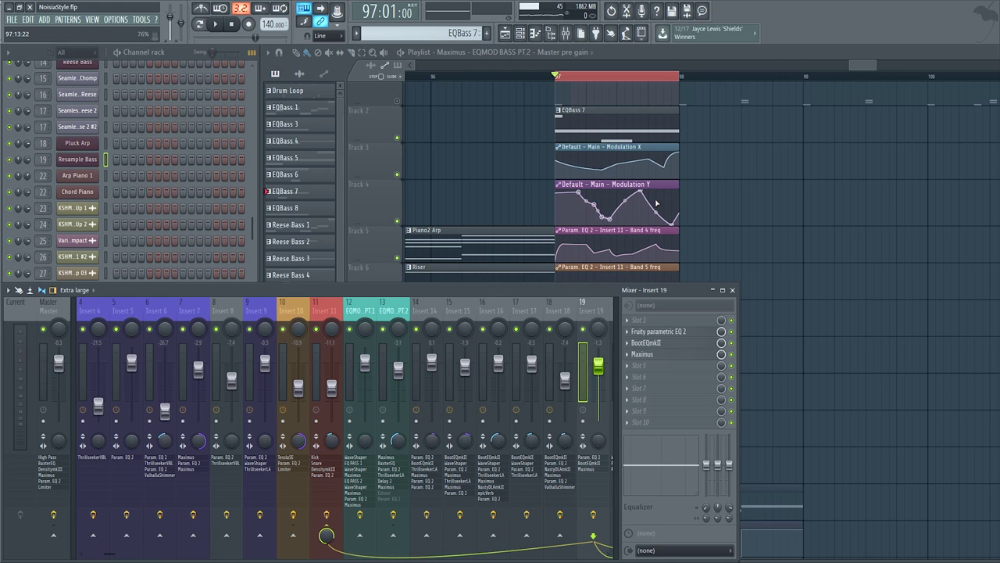
{"action": "left_click", "coordinate": [88, 158]}
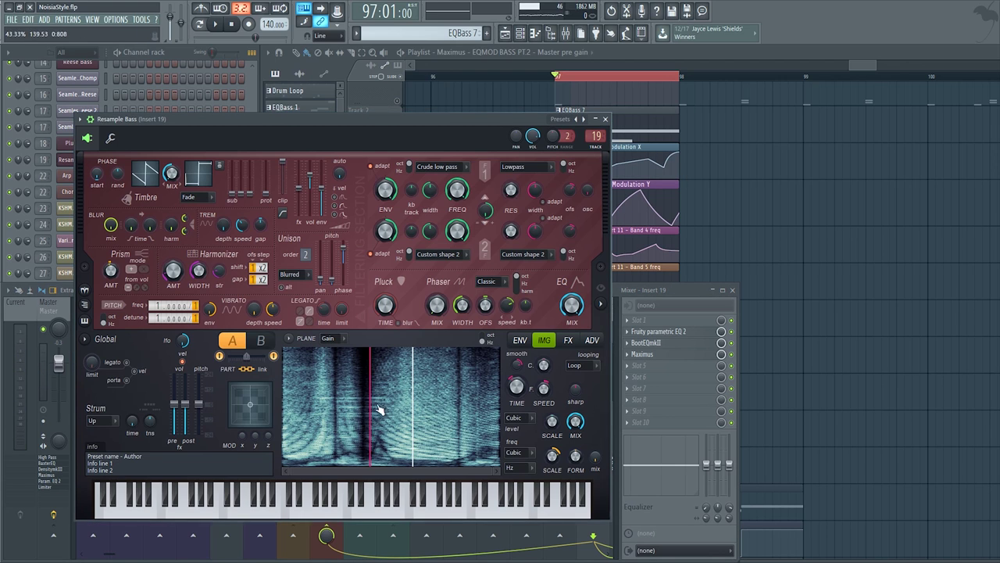
Move the Resample Bass Harmor window aside, look over EQBass 7's automation clips in the playlist, and close the Harmor window.
{"action": "left_click_drag", "start_coordinate": [438, 119], "coordinate": [357, 139]}
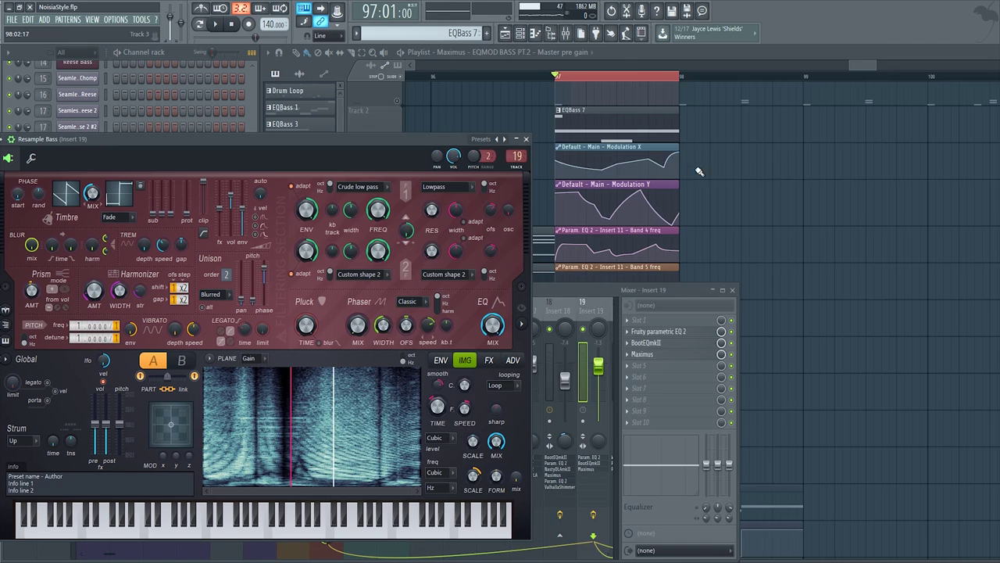
{"action": "scroll", "coordinate": [697, 170], "scroll_direction": "down", "scroll_amount": 2}
{"action": "scroll", "coordinate": [693, 169], "scroll_direction": "down", "scroll_amount": 3, "text": "ctrl"}
{"action": "scroll", "coordinate": [660, 353], "scroll_direction": "up", "scroll_amount": 2, "text": "ctrl"}
{"action": "scroll", "coordinate": [660, 353], "scroll_direction": "up", "scroll_amount": 3, "text": "ctrl"}
{"action": "scroll", "coordinate": [661, 414], "scroll_direction": "up", "scroll_amount": 3, "text": "alt"}
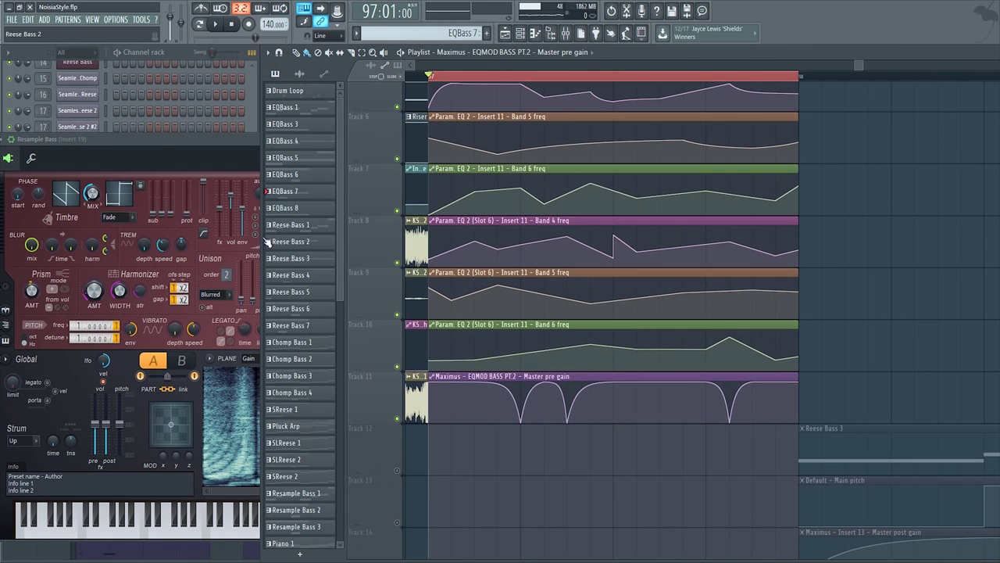
{"action": "left_click_drag", "start_coordinate": [174, 153], "coordinate": [184, 162]}
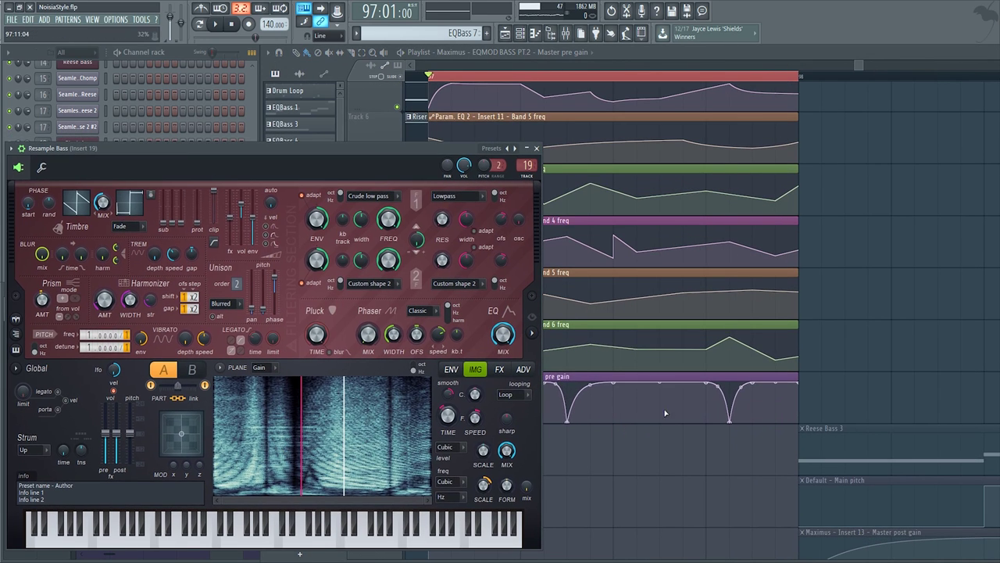
{"action": "scroll", "coordinate": [665, 411], "scroll_direction": "left", "scroll_amount": 1}
{"action": "left_click_drag", "start_coordinate": [251, 173], "coordinate": [319, 155]}
{"action": "left_click", "coordinate": [538, 146]}
Turn on Edison on the EQMOD BASS PT.2 mixer track, examine its recorded spectrogram, and close its window.
{"action": "left_click_drag", "start_coordinate": [727, 275], "coordinate": [703, 273]}
{"action": "left_click", "coordinate": [255, 291]}
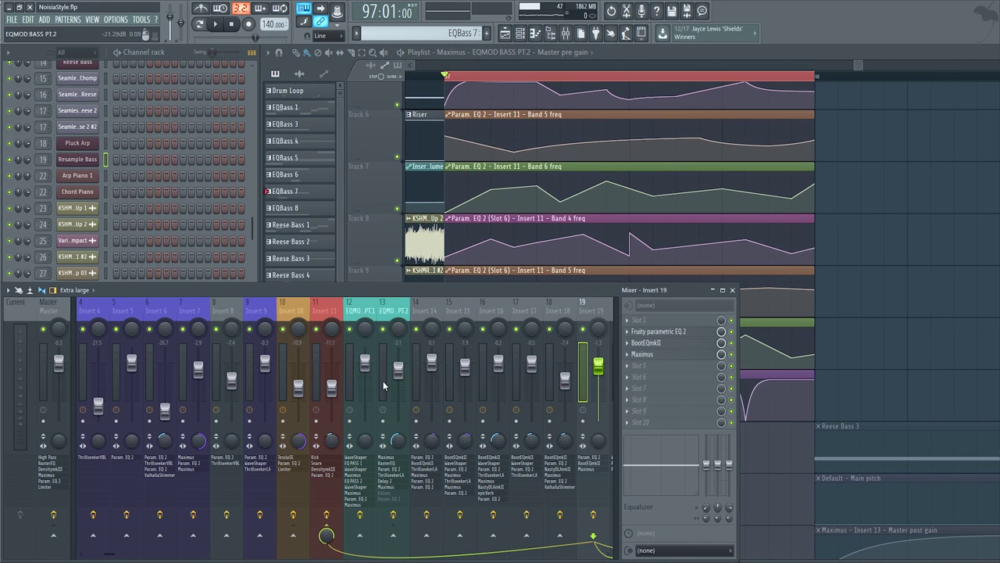
{"action": "left_click", "coordinate": [384, 385]}
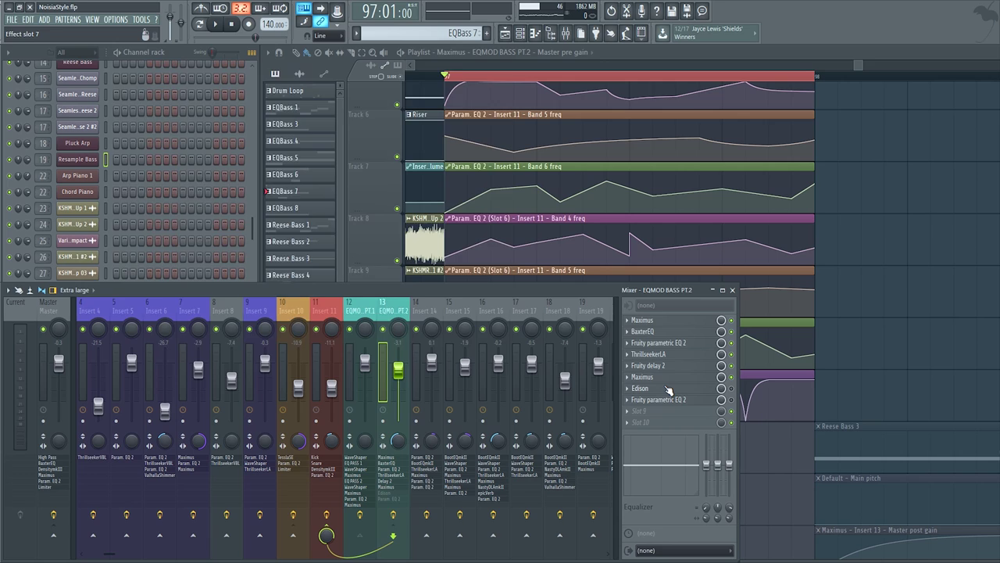
{"action": "left_click", "coordinate": [667, 388]}
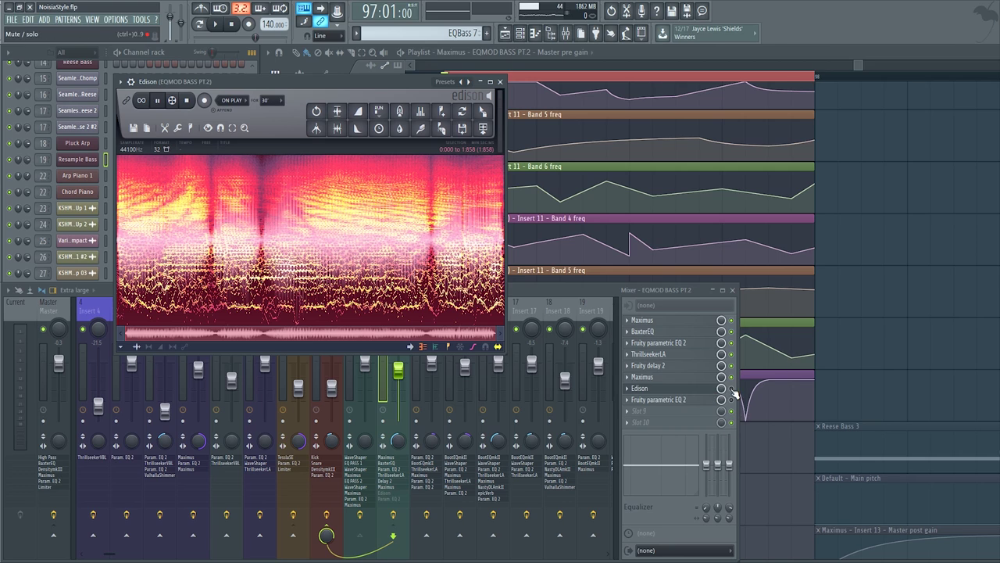
{"action": "left_click", "coordinate": [731, 388]}
{"action": "left_click_drag", "start_coordinate": [345, 82], "coordinate": [359, 70]}
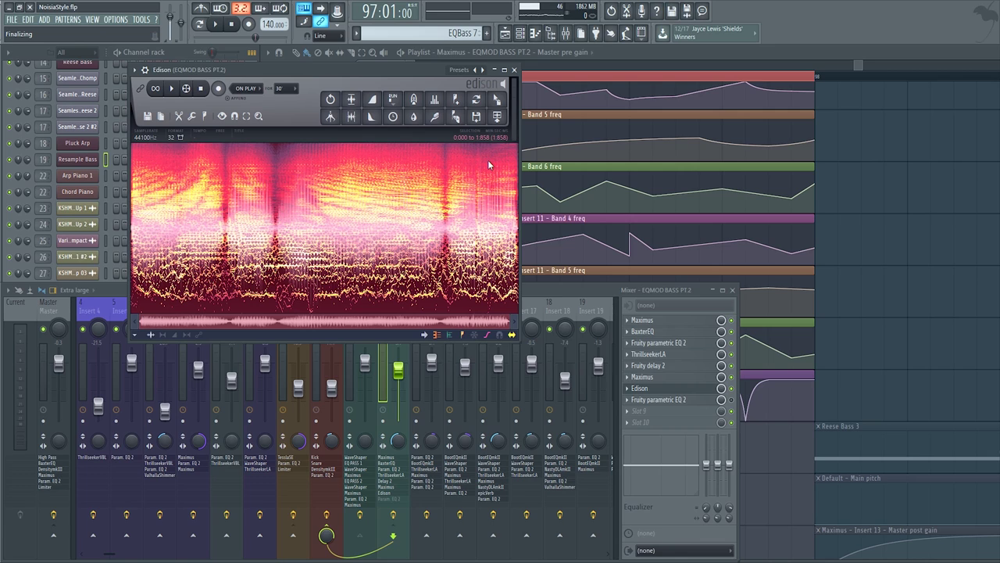
{"action": "left_click", "coordinate": [514, 70]}
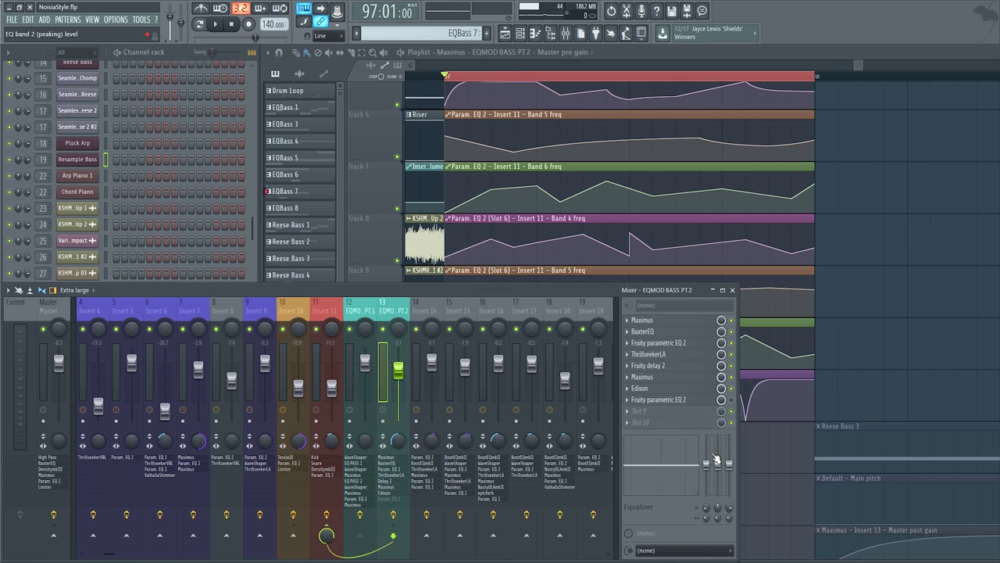
Turn on EQMOD BASS PT.2's last Fruity parametric EQ 2 and lower its band 7 high shelf in an enlarged window.
{"action": "left_click", "coordinate": [680, 400]}
{"action": "left_click", "coordinate": [731, 399]}
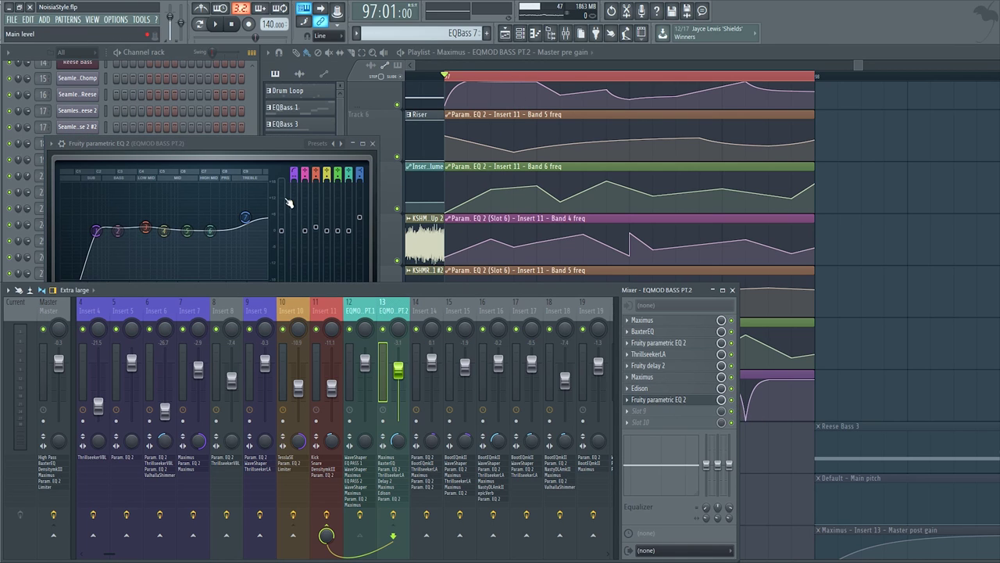
{"action": "left_click_drag", "start_coordinate": [218, 145], "coordinate": [213, 70]}
{"action": "left_click_drag", "start_coordinate": [373, 248], "coordinate": [547, 344]}
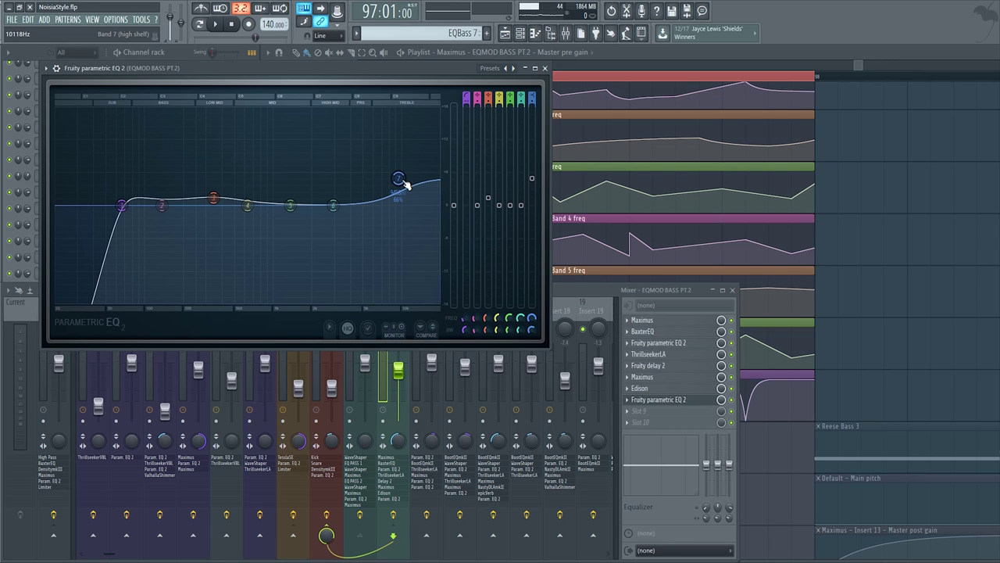
{"action": "left_click_drag", "start_coordinate": [400, 189], "coordinate": [397, 201]}
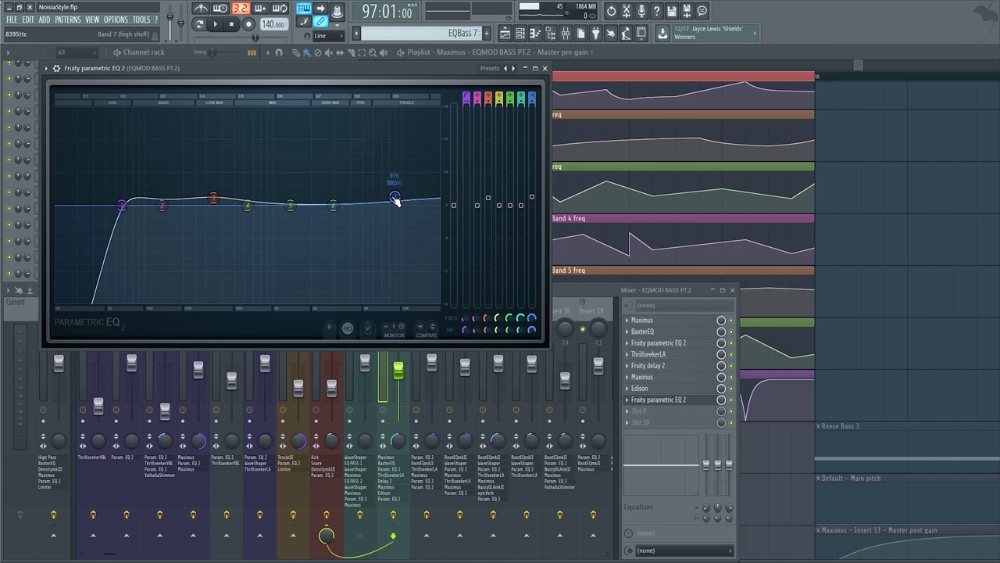
{"action": "left_click", "coordinate": [544, 68]}
Audition the EQBass 7 bar with the enabled effects, and look over its stack of automation clips in the playlist.
{"action": "key", "text": "space"}
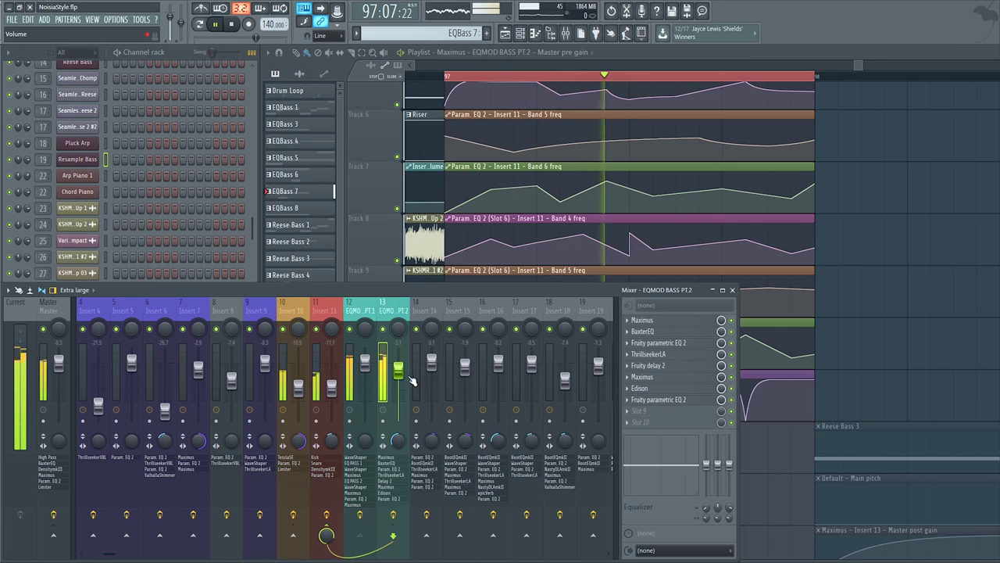
{"action": "left_click_drag", "start_coordinate": [608, 215], "coordinate": [620, 245]}
{"action": "key", "text": "space"}
{"action": "scroll", "coordinate": [620, 247], "scroll_direction": "up", "scroll_amount": 2}
{"action": "scroll", "coordinate": [621, 258], "scroll_direction": "down", "scroll_amount": 4}
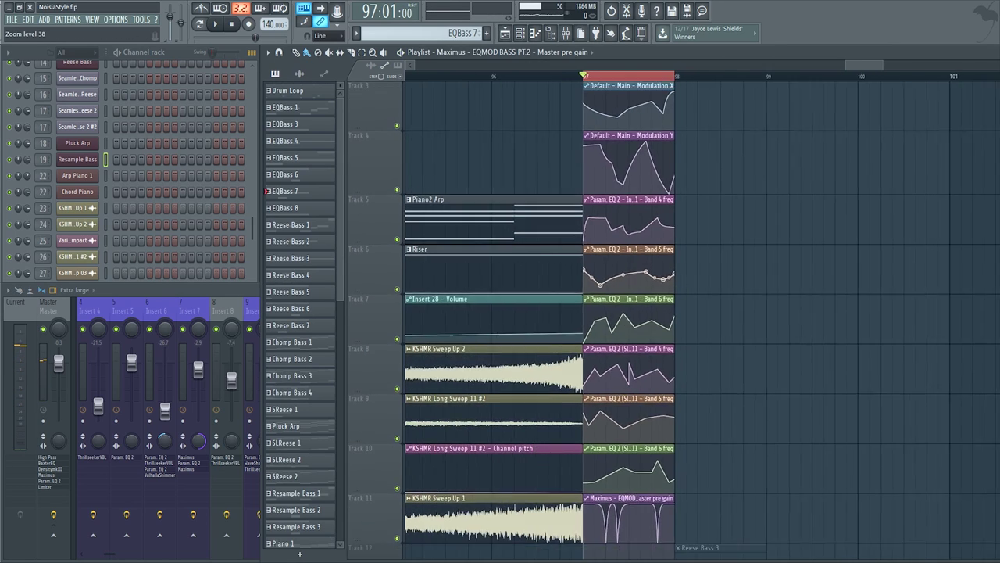
{"action": "scroll", "coordinate": [617, 291], "scroll_direction": "down", "scroll_amount": 3}
{"action": "scroll", "coordinate": [618, 293], "scroll_direction": "up", "scroll_amount": 5}
{"action": "left_click_drag", "start_coordinate": [615, 261], "coordinate": [587, 328]}
{"action": "scroll", "coordinate": [587, 328], "scroll_direction": "down", "scroll_amount": 2}
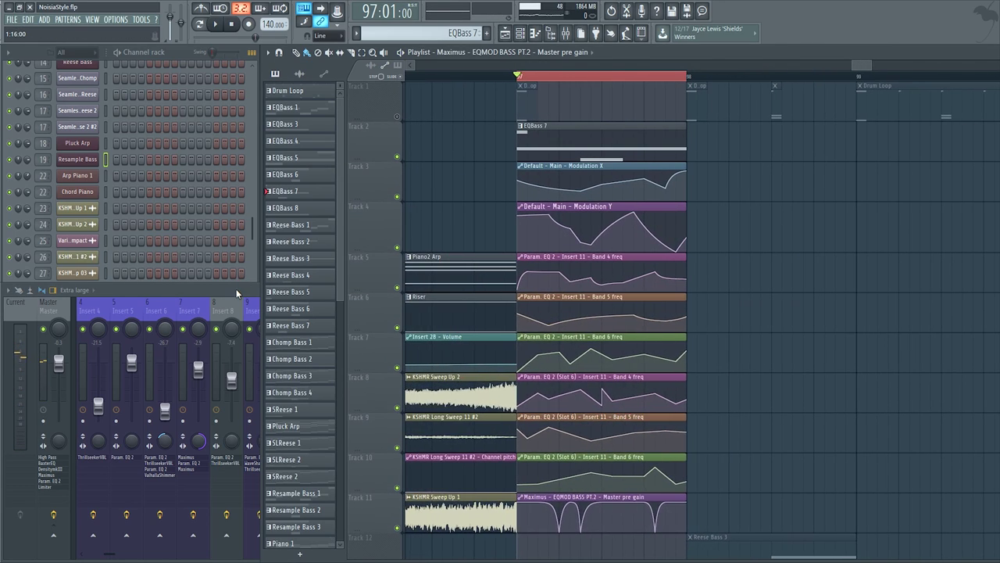
Inspect the EQMOD BASS PT.1 effect chain, and examine the EQBass Layer 2 Sytrus matrix before closing its window.
{"action": "left_click", "coordinate": [238, 290]}
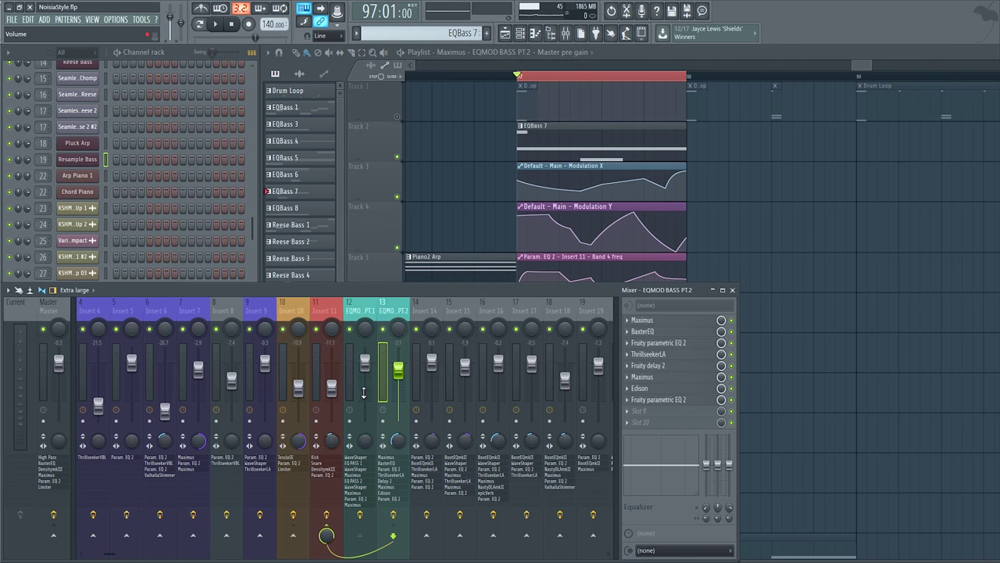
{"action": "left_click", "coordinate": [361, 394]}
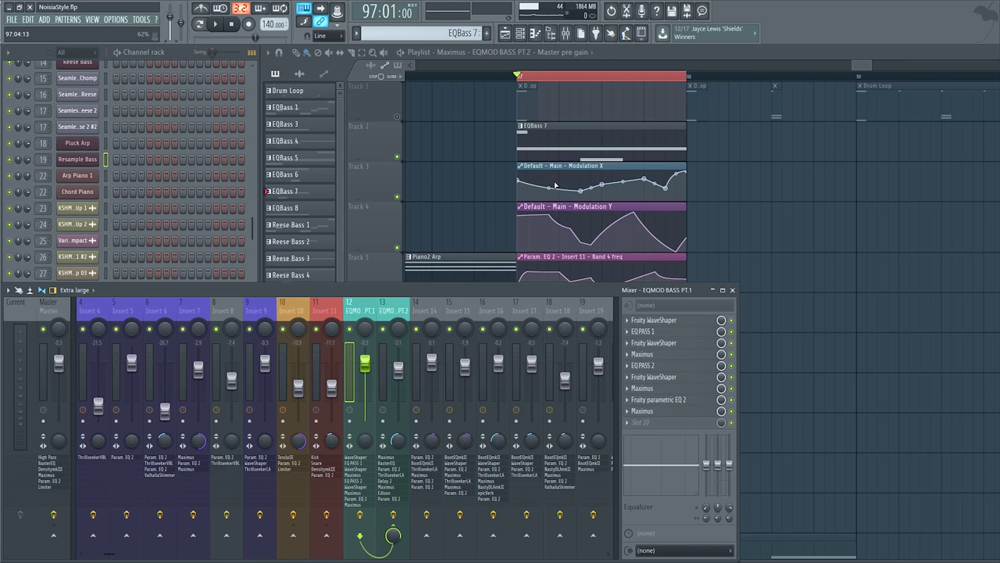
{"action": "scroll", "coordinate": [182, 136], "scroll_direction": "up", "scroll_amount": 5}
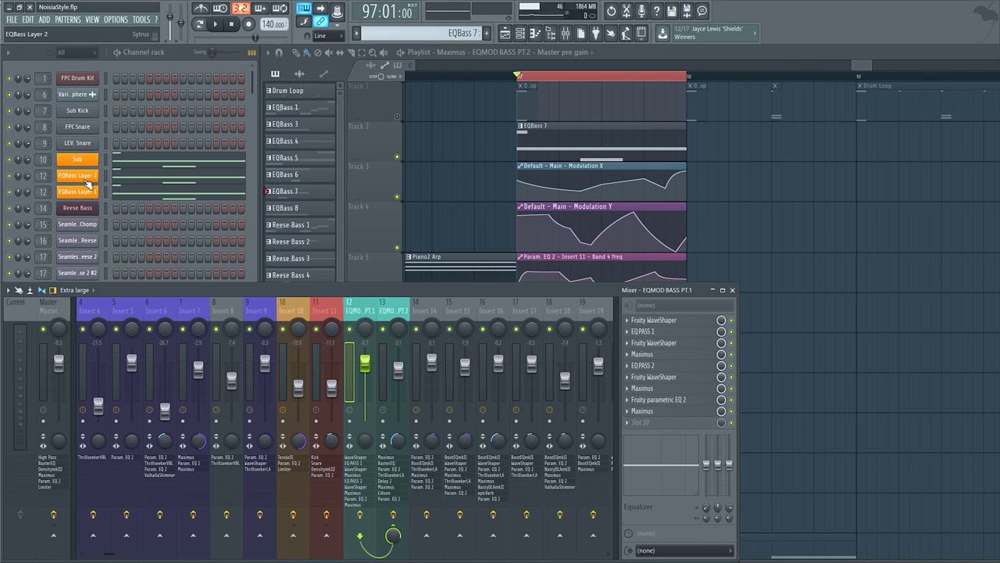
{"action": "left_click", "coordinate": [89, 182]}
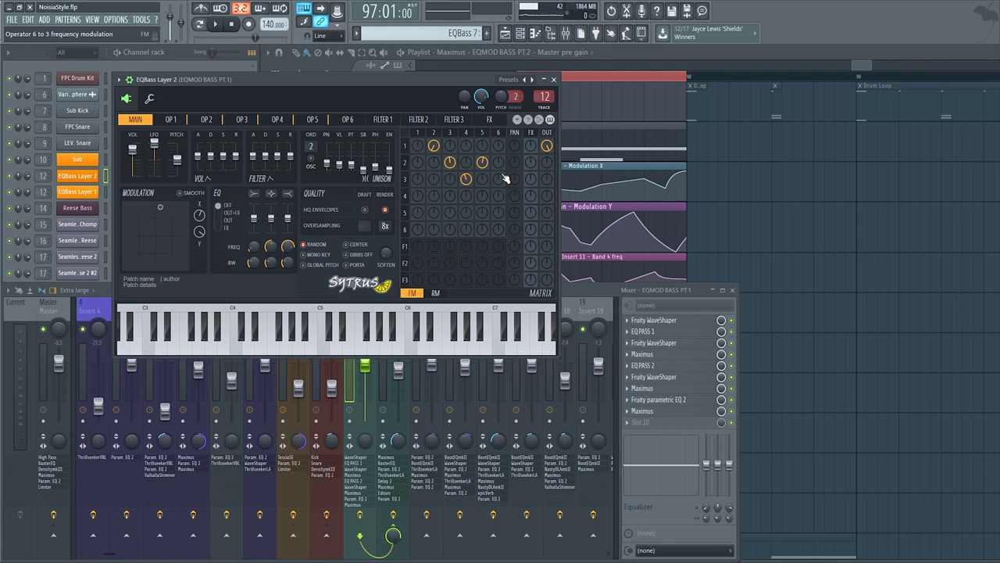
{"action": "left_click", "coordinate": [554, 80]}
Examine EQBass 7's automation clips and the muted Reese Bass and Chomp Bass clips that follow in the playlist.
{"action": "left_click_drag", "start_coordinate": [686, 170], "coordinate": [636, 163]}
{"action": "scroll", "coordinate": [637, 163], "scroll_direction": "up", "scroll_amount": 2}
{"action": "scroll", "coordinate": [616, 194], "scroll_direction": "up", "scroll_amount": 2}
{"action": "scroll", "coordinate": [594, 197], "scroll_direction": "down", "scroll_amount": 2}
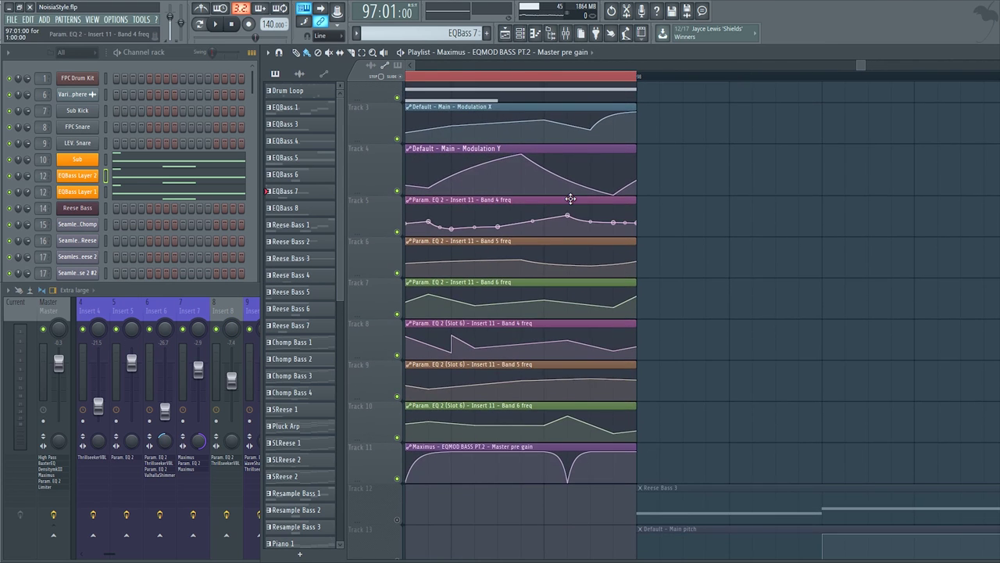
{"action": "scroll", "coordinate": [570, 198], "scroll_direction": "down", "scroll_amount": 2}
{"action": "scroll", "coordinate": [573, 227], "scroll_direction": "down", "scroll_amount": 4}
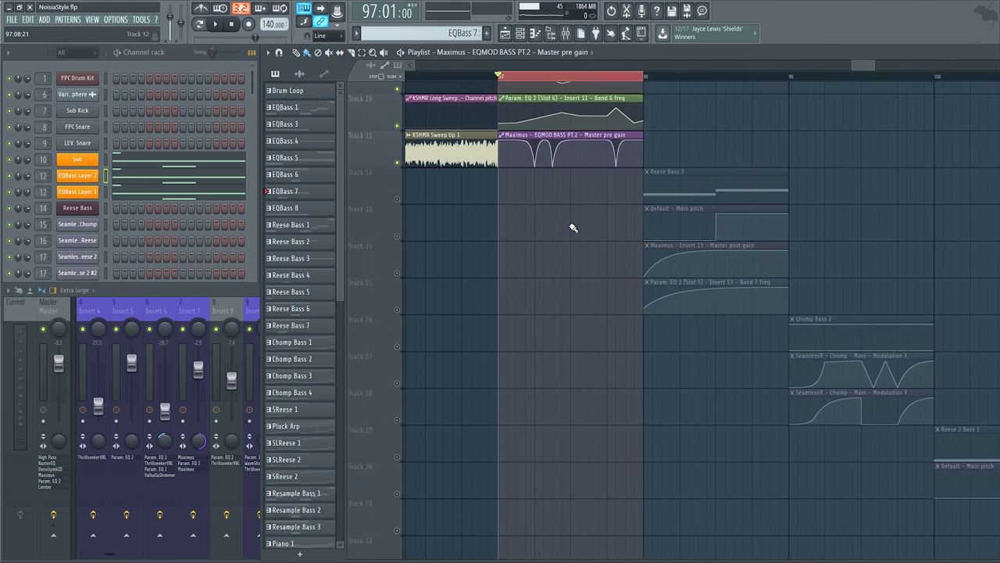
{"action": "scroll", "coordinate": [573, 227], "scroll_direction": "up", "scroll_amount": 5}
Select the Insert 8 mixer track and audition the EQBass 7 bar briefly.
{"action": "left_click", "coordinate": [218, 301]}
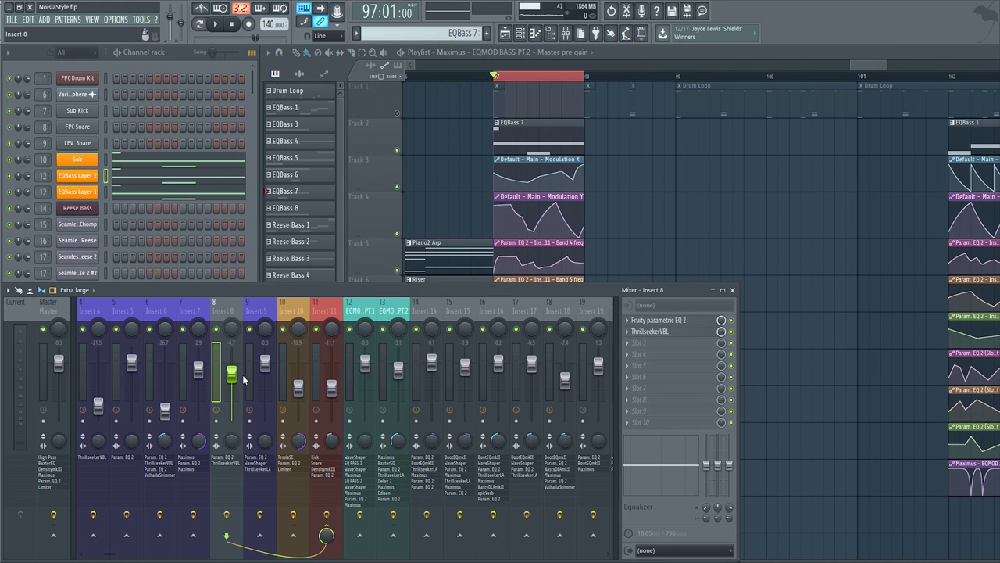
{"action": "key", "text": "space"}
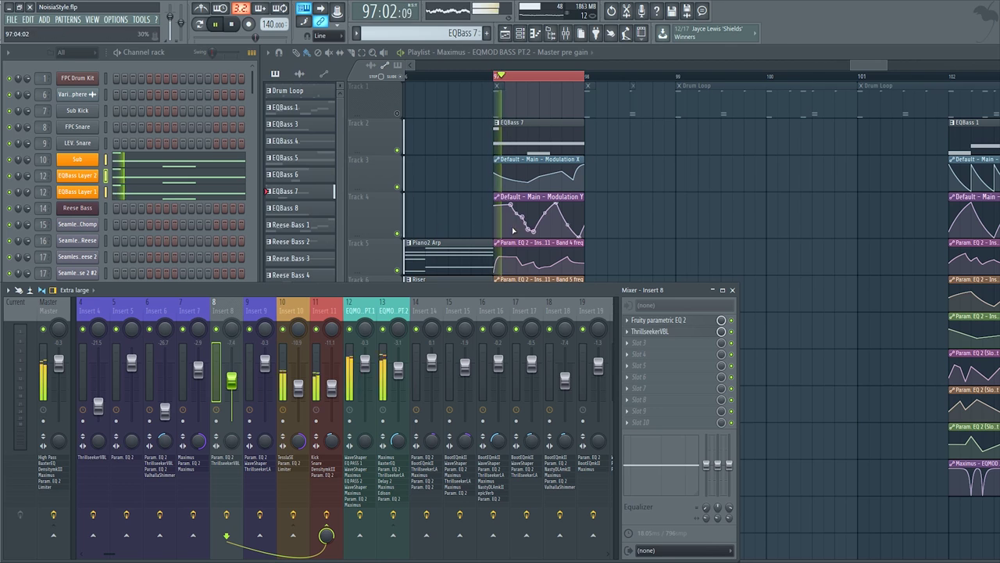
{"action": "left_click_drag", "start_coordinate": [480, 232], "coordinate": [502, 232]}
{"action": "key", "text": "space"}
Unmute playlist tracks 25 to 33, from Pluck Arp to the Limiter gain automation, while auditioning the bar.
{"action": "scroll", "coordinate": [473, 336], "scroll_direction": "down", "scroll_amount": 8}
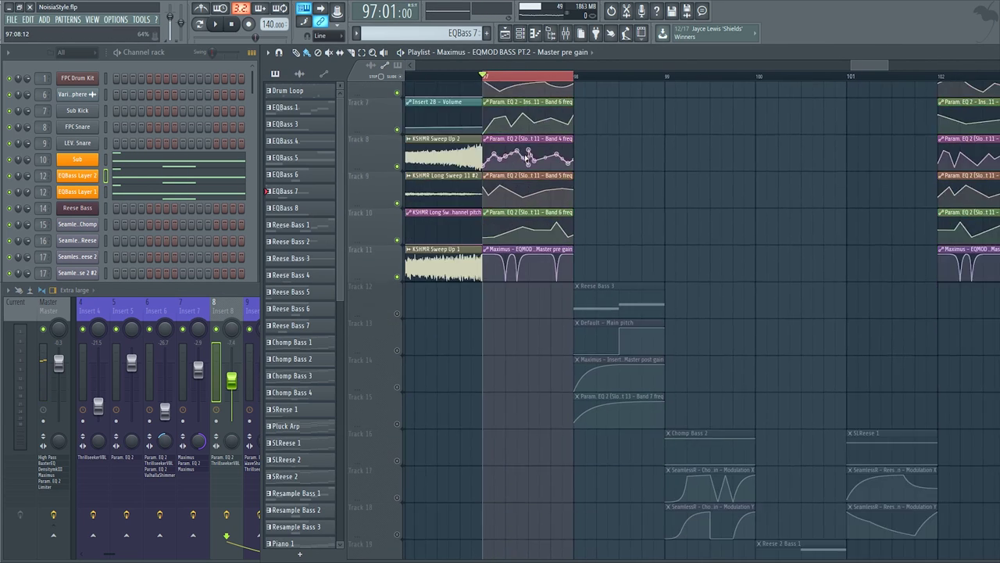
{"action": "key", "text": "space"}
{"action": "scroll", "coordinate": [423, 422], "scroll_direction": "down", "scroll_amount": 1}
{"action": "left_click", "coordinate": [397, 405]}
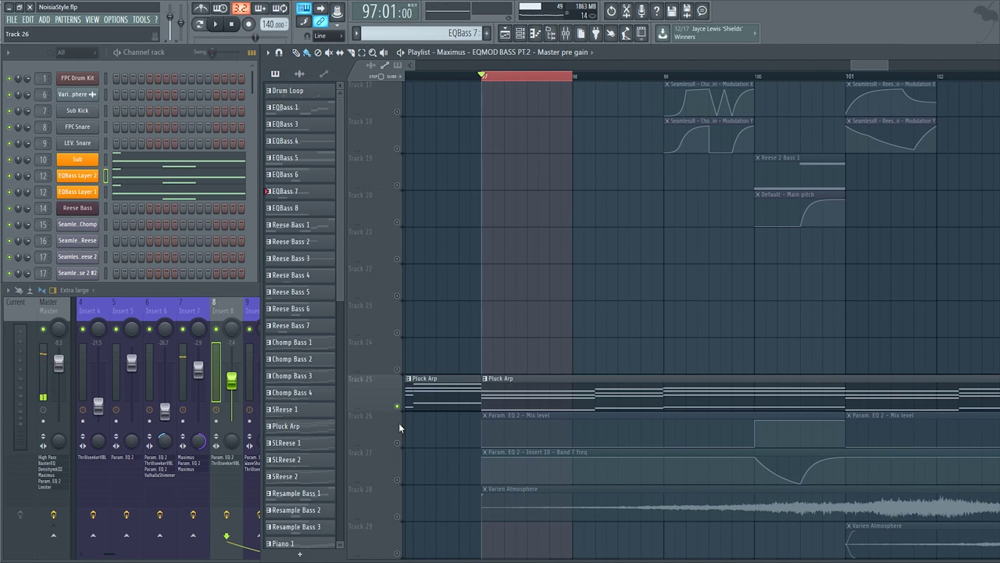
{"action": "left_click", "coordinate": [397, 441]}
{"action": "scroll", "coordinate": [409, 480], "scroll_direction": "down", "scroll_amount": 1}
{"action": "left_click", "coordinate": [397, 435]}
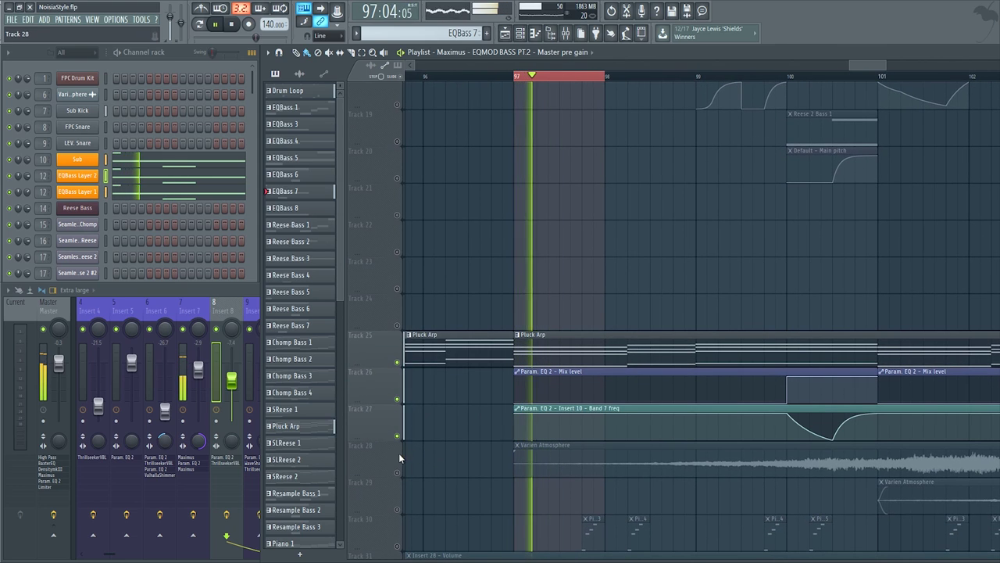
{"action": "left_click", "coordinate": [397, 472]}
{"action": "scroll", "coordinate": [387, 445], "scroll_direction": "down", "scroll_amount": 2}
{"action": "left_click", "coordinate": [397, 431]}
{"action": "left_click", "coordinate": [397, 465]}
{"action": "scroll", "coordinate": [398, 453], "scroll_direction": "down", "scroll_amount": 2}
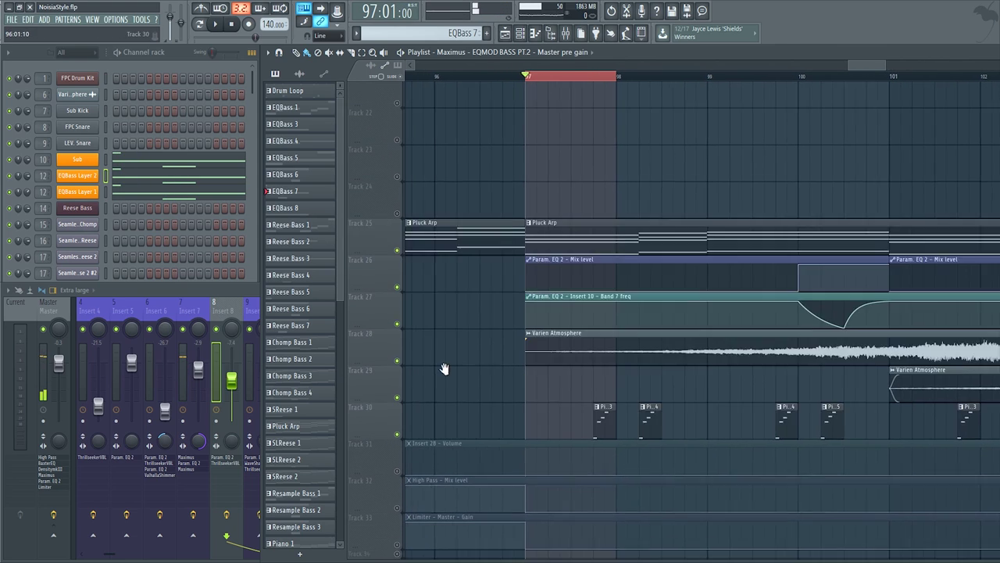
{"action": "left_click", "coordinate": [397, 426]}
{"action": "left_click", "coordinate": [397, 462]}
{"action": "left_click", "coordinate": [397, 499]}
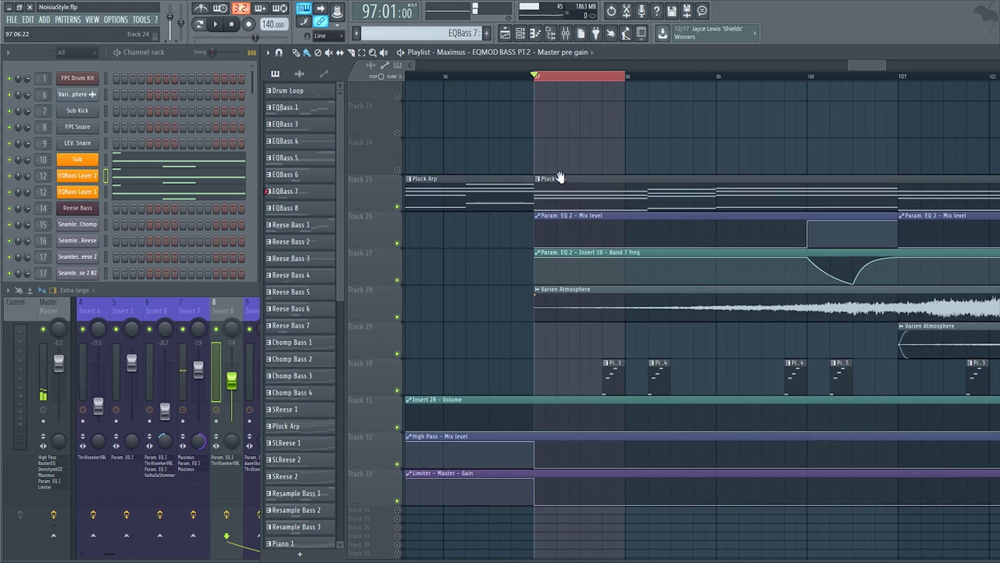
Extend the playlist time selection to bars 97 to 107, and audition its start.
{"action": "scroll", "coordinate": [523, 242], "scroll_direction": "down", "scroll_amount": 4}
{"action": "scroll", "coordinate": [522, 238], "scroll_direction": "down", "scroll_amount": 3}
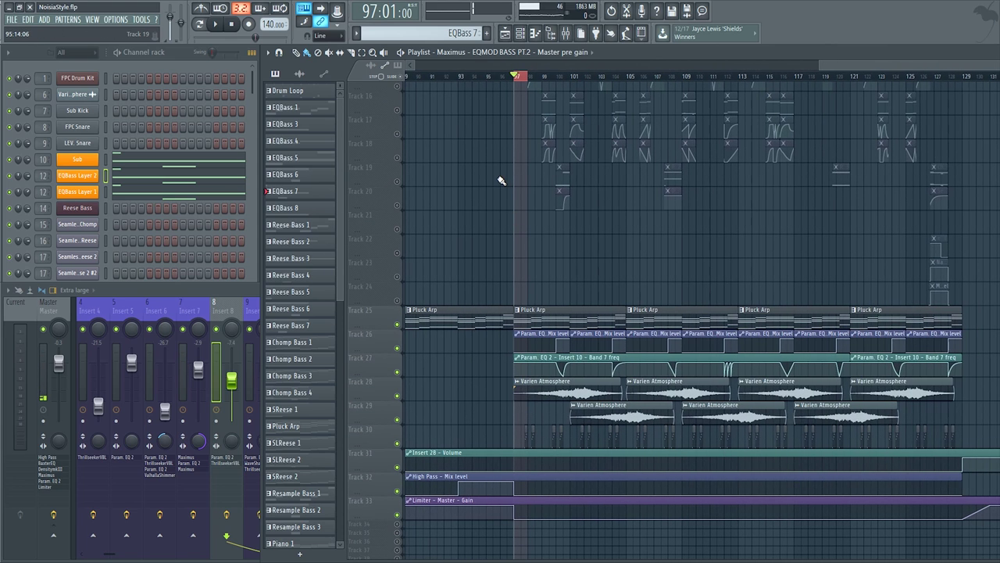
{"action": "scroll", "coordinate": [679, 277], "scroll_direction": "up", "scroll_amount": 5}
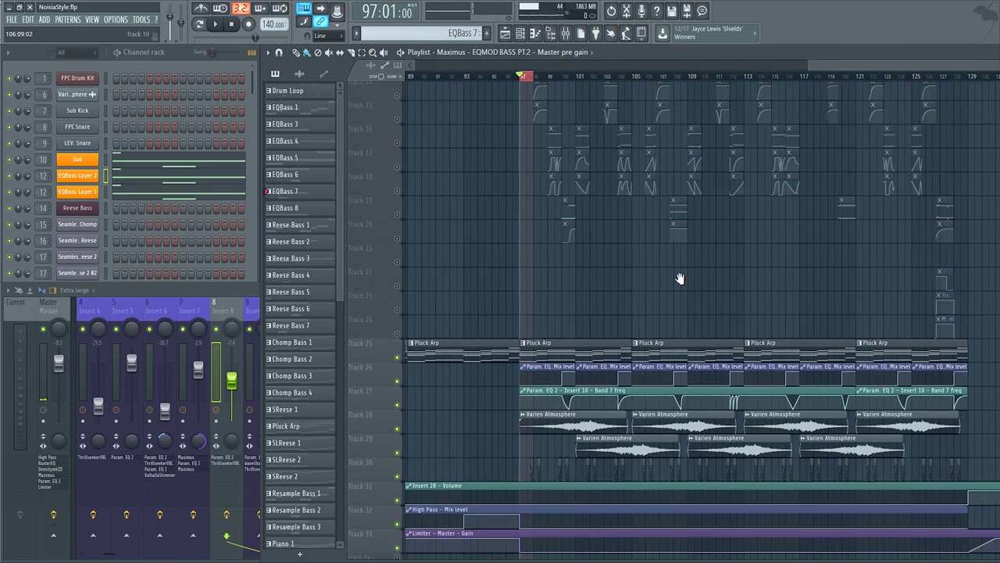
{"action": "scroll", "coordinate": [719, 190], "scroll_direction": "down", "scroll_amount": 5}
{"action": "scroll", "coordinate": [663, 205], "scroll_direction": "left", "scroll_amount": 2}
{"action": "scroll", "coordinate": [608, 195], "scroll_direction": "up", "scroll_amount": 4}
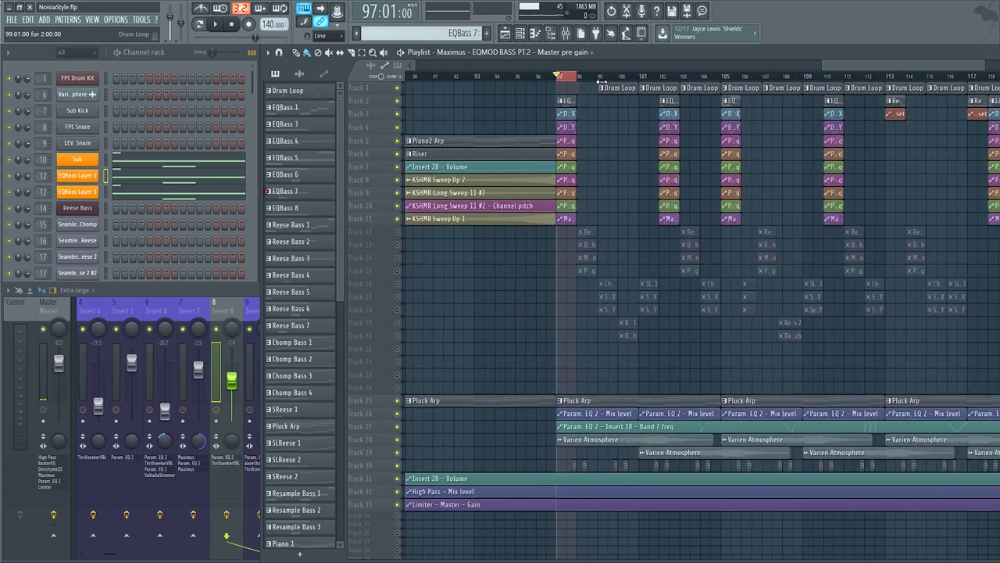
{"action": "left_click_drag", "start_coordinate": [867, 75], "coordinate": [868, 77]}
{"action": "key", "text": "space"}
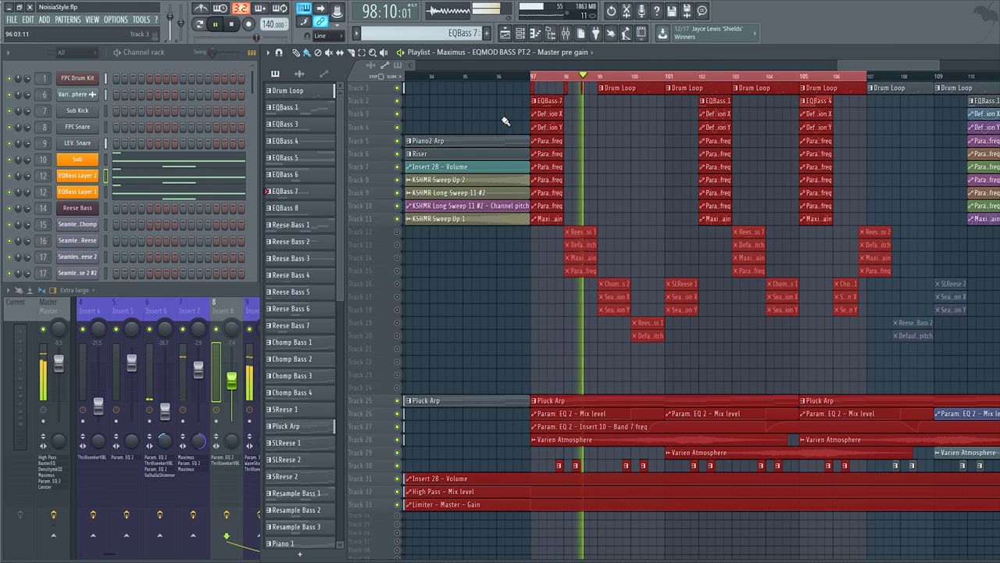
{"action": "key", "text": "space"}
Unmute all playlist tracks, and audition the selected bars 97 to 107 with every bass playing.
{"action": "right_click", "coordinate": [398, 246]}
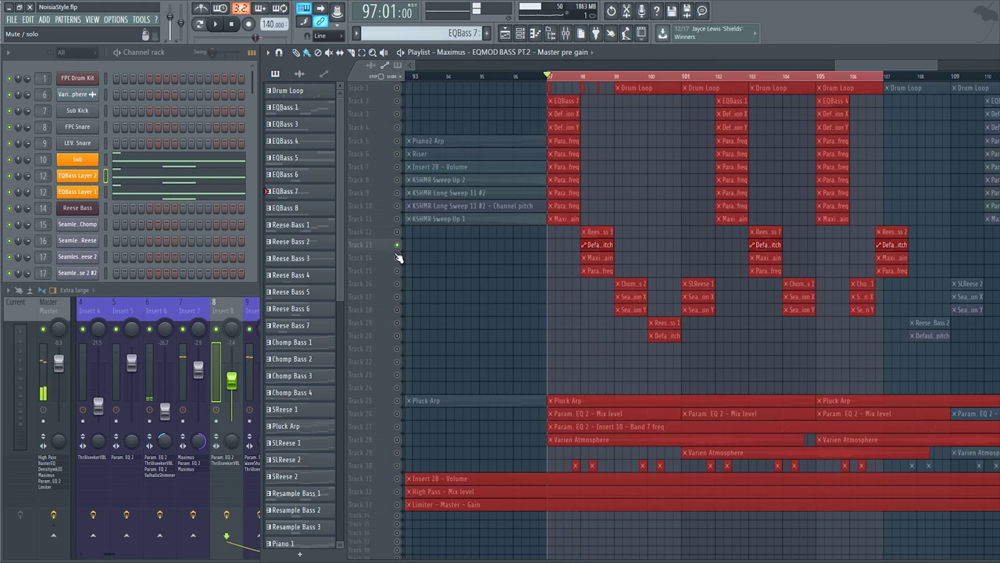
{"action": "right_click", "coordinate": [398, 246]}
{"action": "scroll", "coordinate": [646, 258], "scroll_direction": "right", "scroll_amount": 1}
{"action": "scroll", "coordinate": [622, 234], "scroll_direction": "up", "scroll_amount": 4}
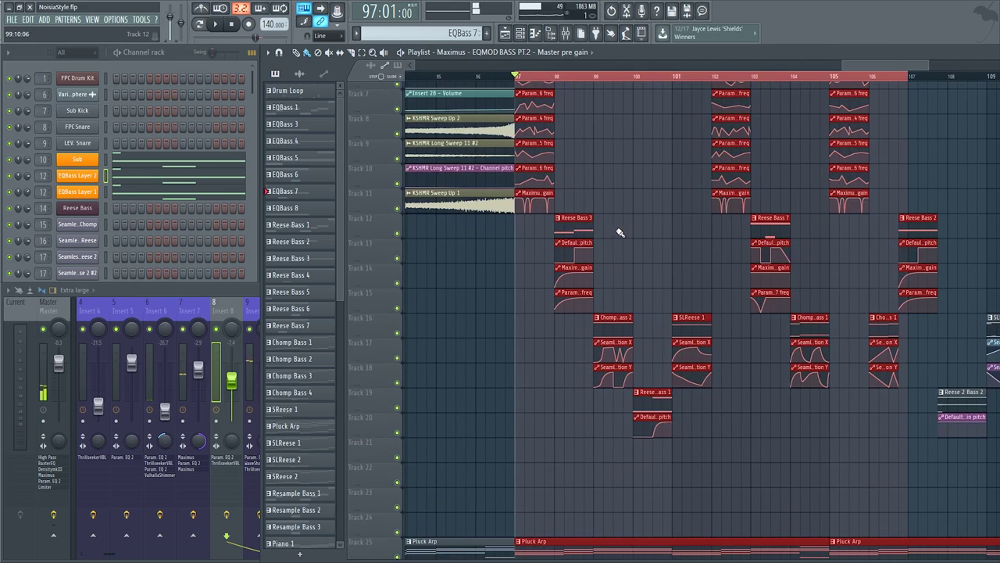
{"action": "key", "text": "space"}
{"action": "left_click_drag", "start_coordinate": [594, 412], "coordinate": [475, 431]}
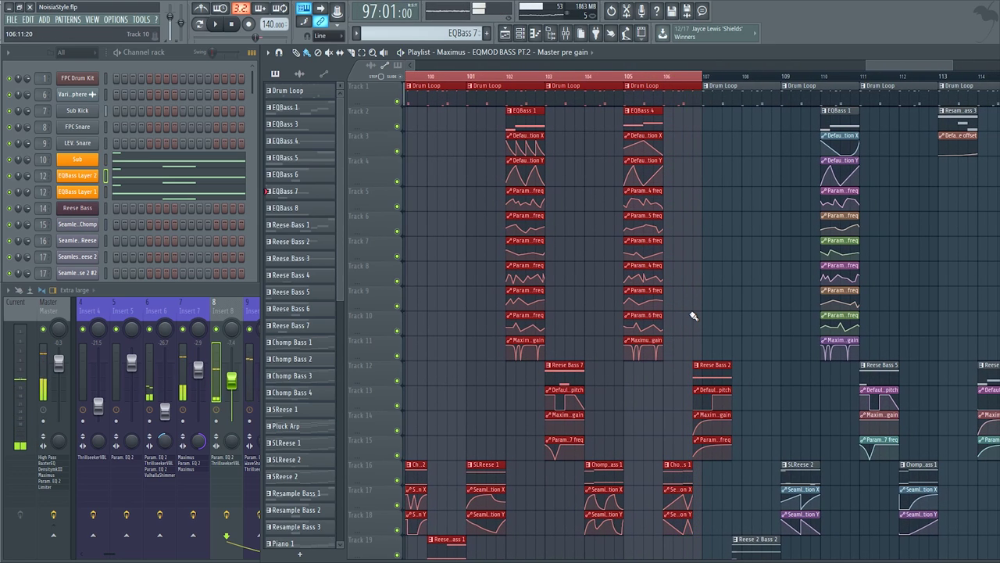
Survey the full song arrangement in the playlist, including the sections before bar 97.
{"action": "scroll", "coordinate": [723, 308], "scroll_direction": "down", "scroll_amount": 3}
{"action": "scroll", "coordinate": [715, 264], "scroll_direction": "up", "scroll_amount": 4}
{"action": "left_click_drag", "start_coordinate": [817, 258], "coordinate": [692, 384]}
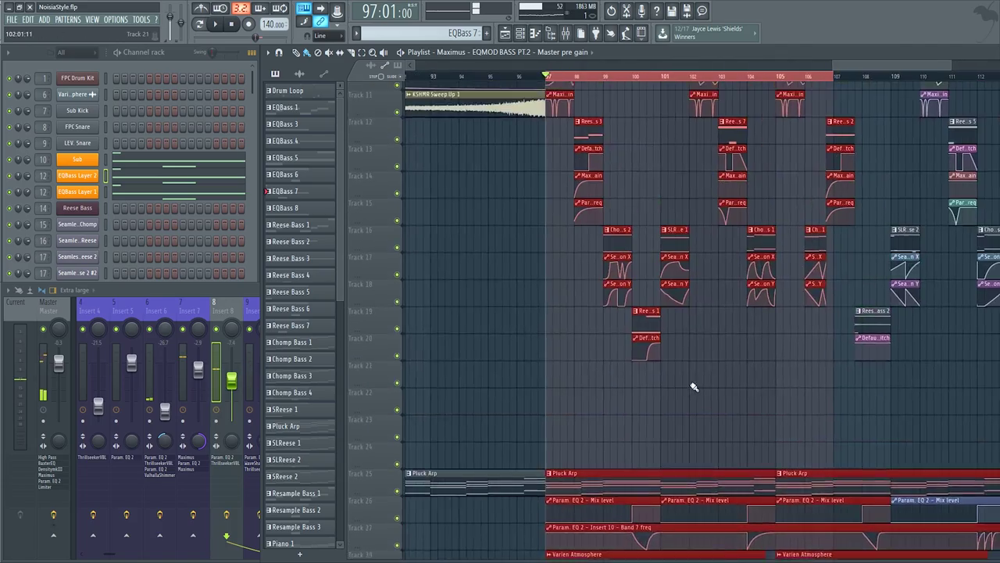
{"action": "scroll", "coordinate": [641, 259], "scroll_direction": "down", "scroll_amount": 4}
{"action": "scroll", "coordinate": [669, 182], "scroll_direction": "down", "scroll_amount": 3}
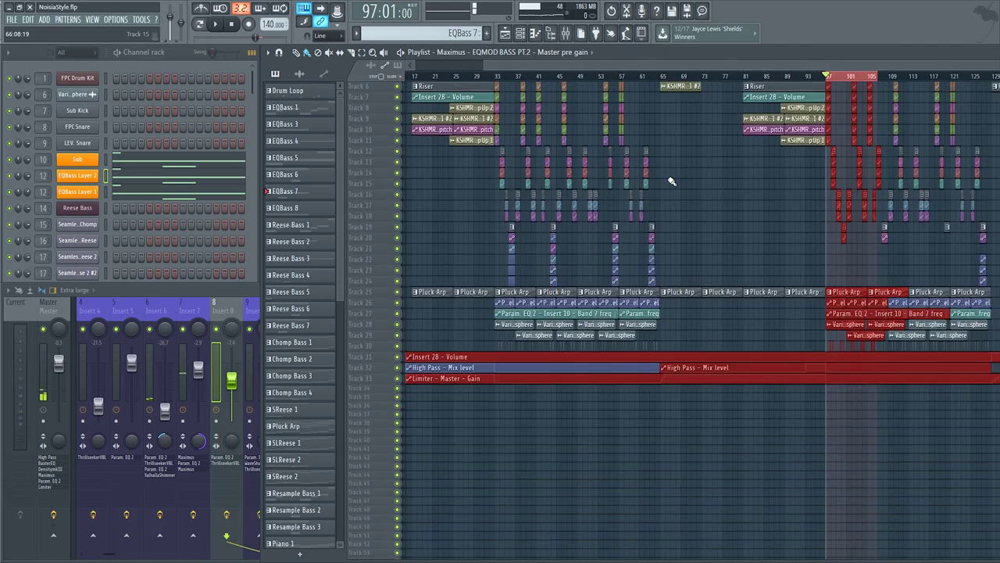